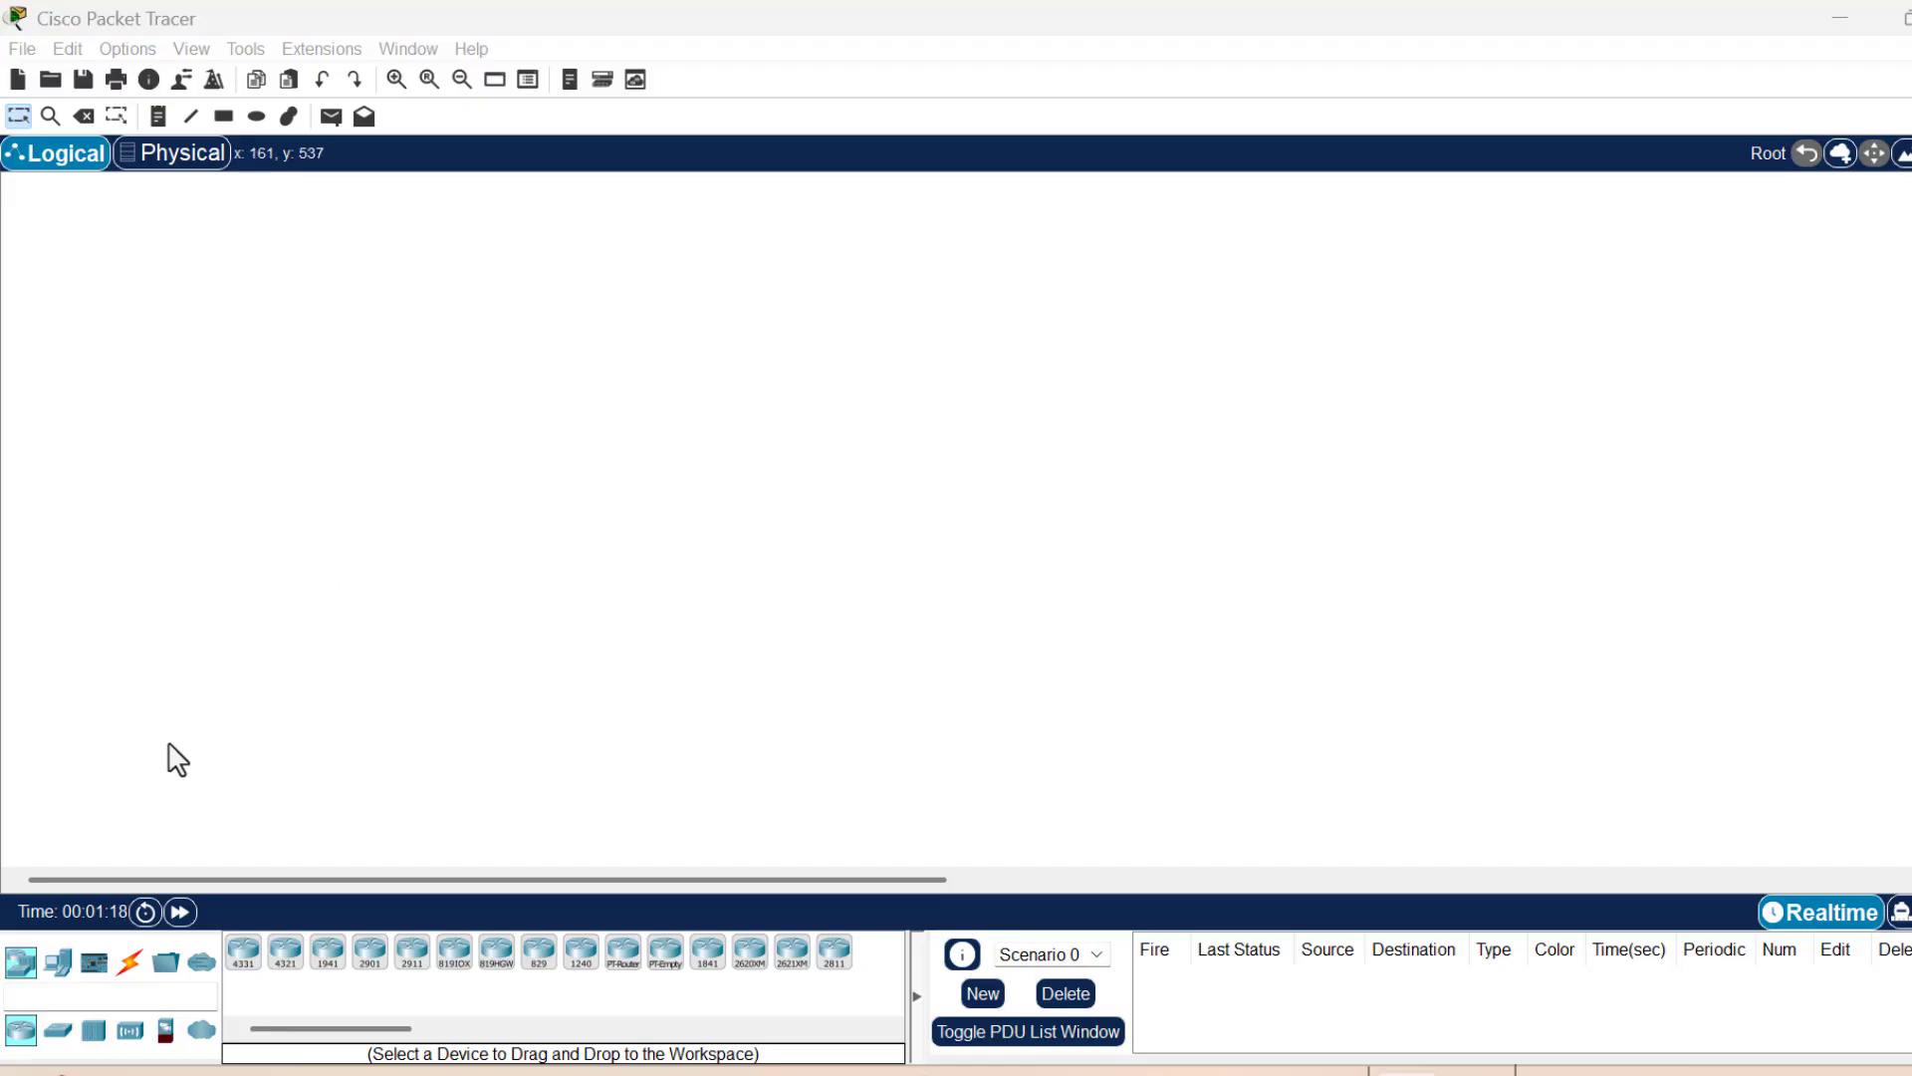
# - Place two PCs side by side in the workspace and a 1941 router above and between them
pyautogui.click(58, 961)
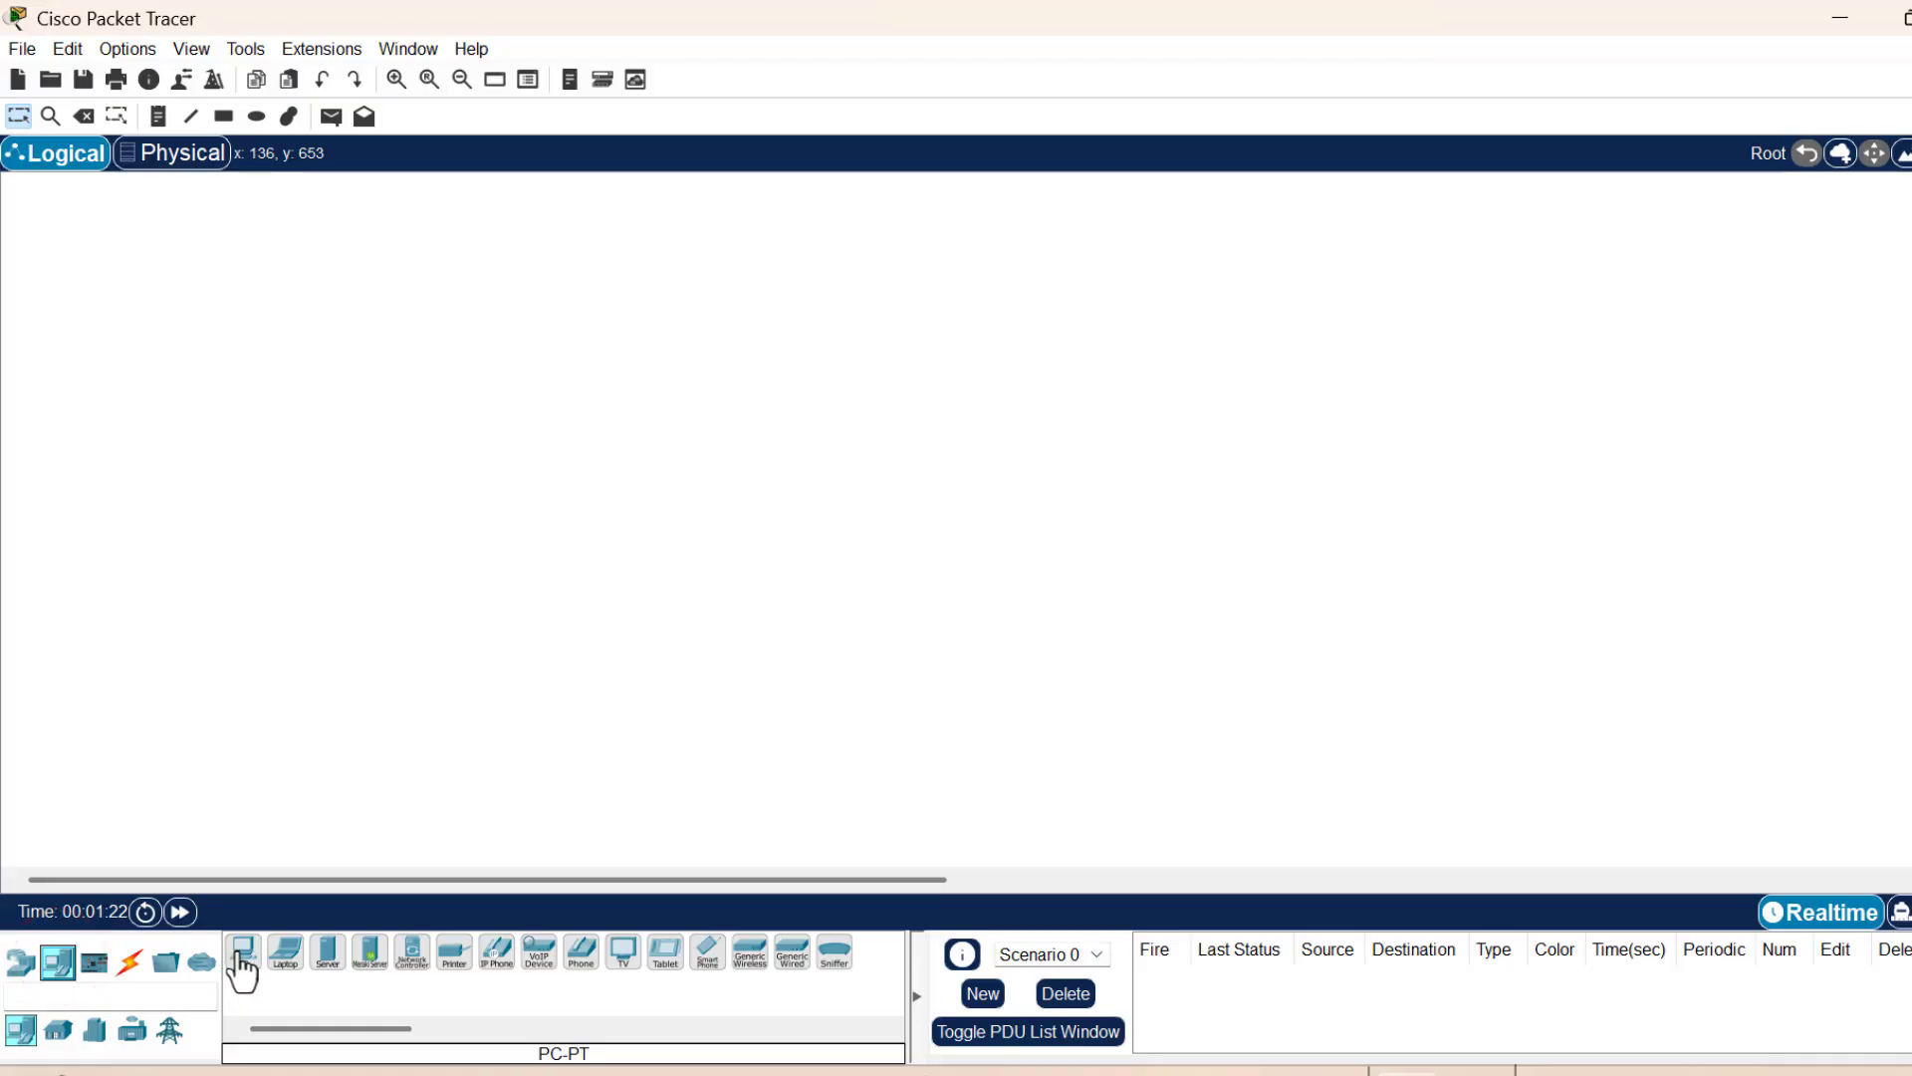
pyautogui.moveTo(239, 959); pyautogui.dragTo(393, 665)
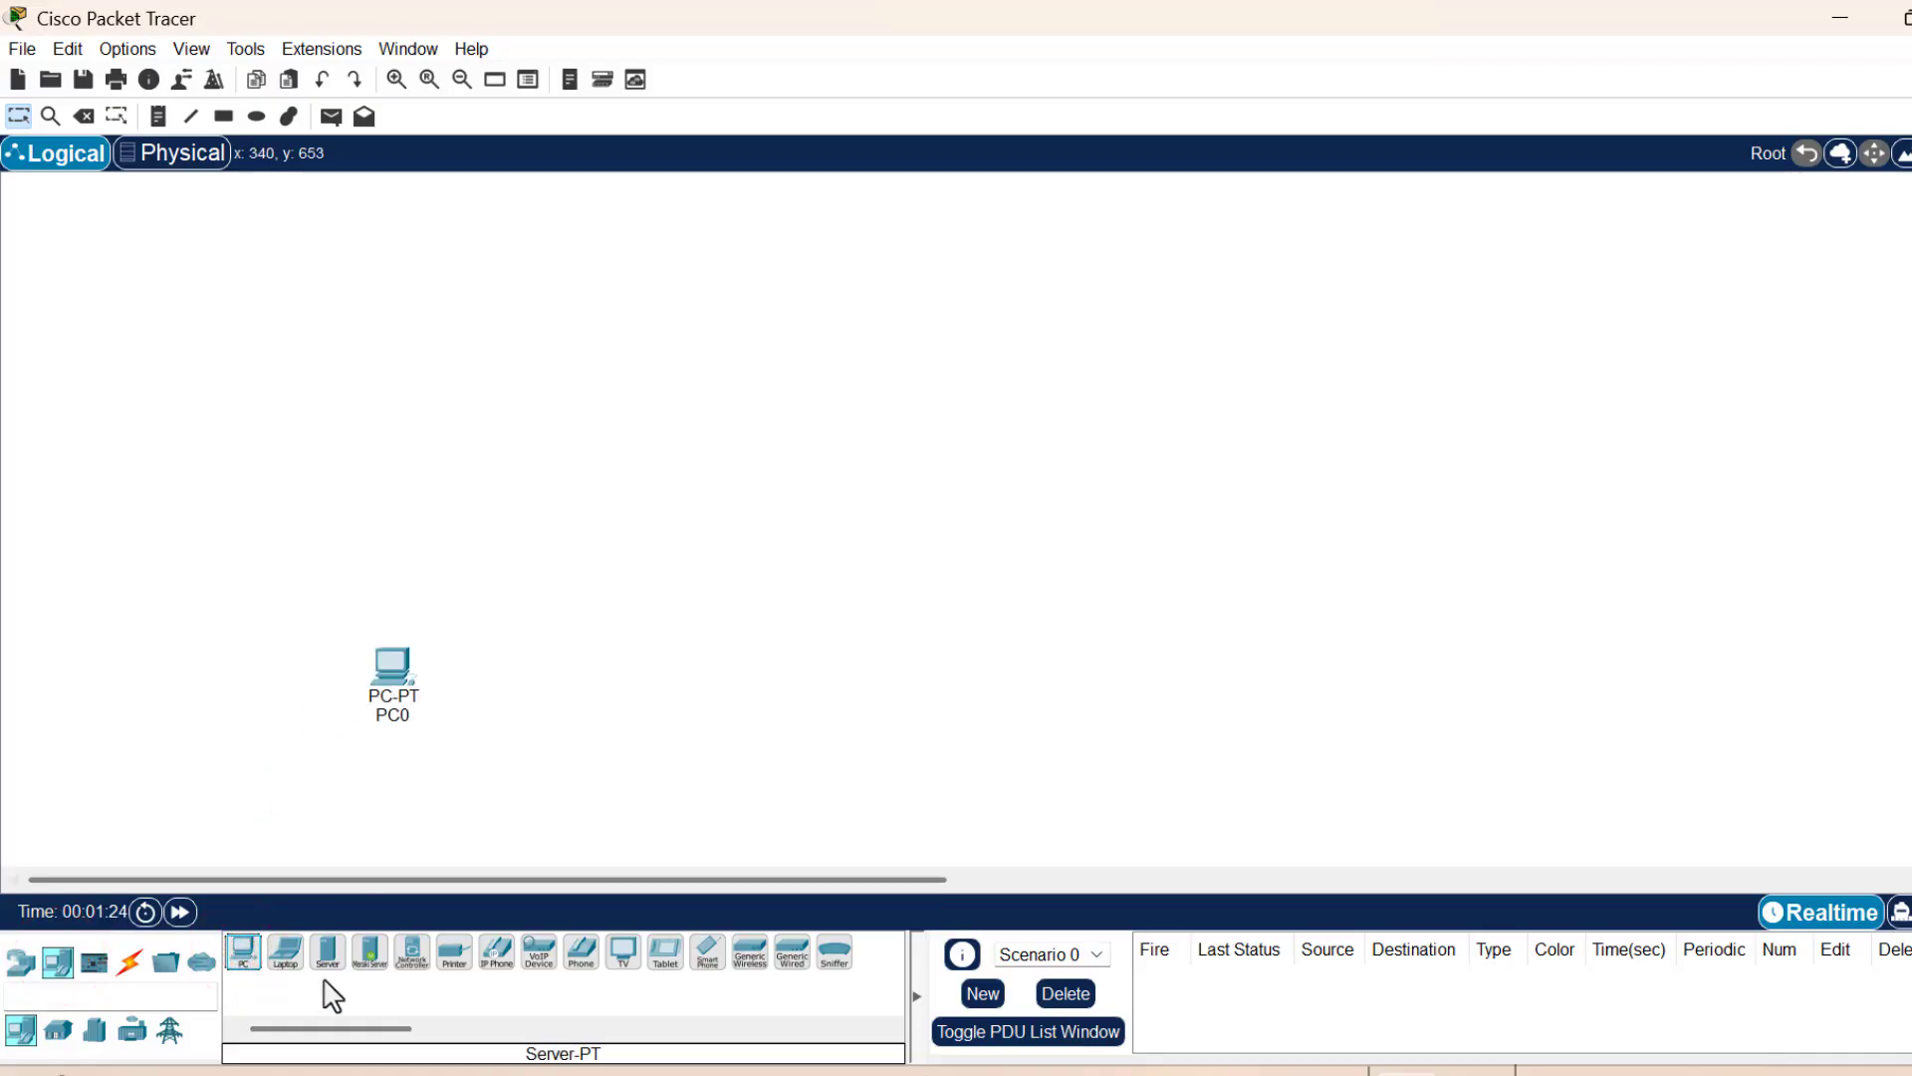
pyautogui.moveTo(243, 954); pyautogui.dragTo(910, 683)
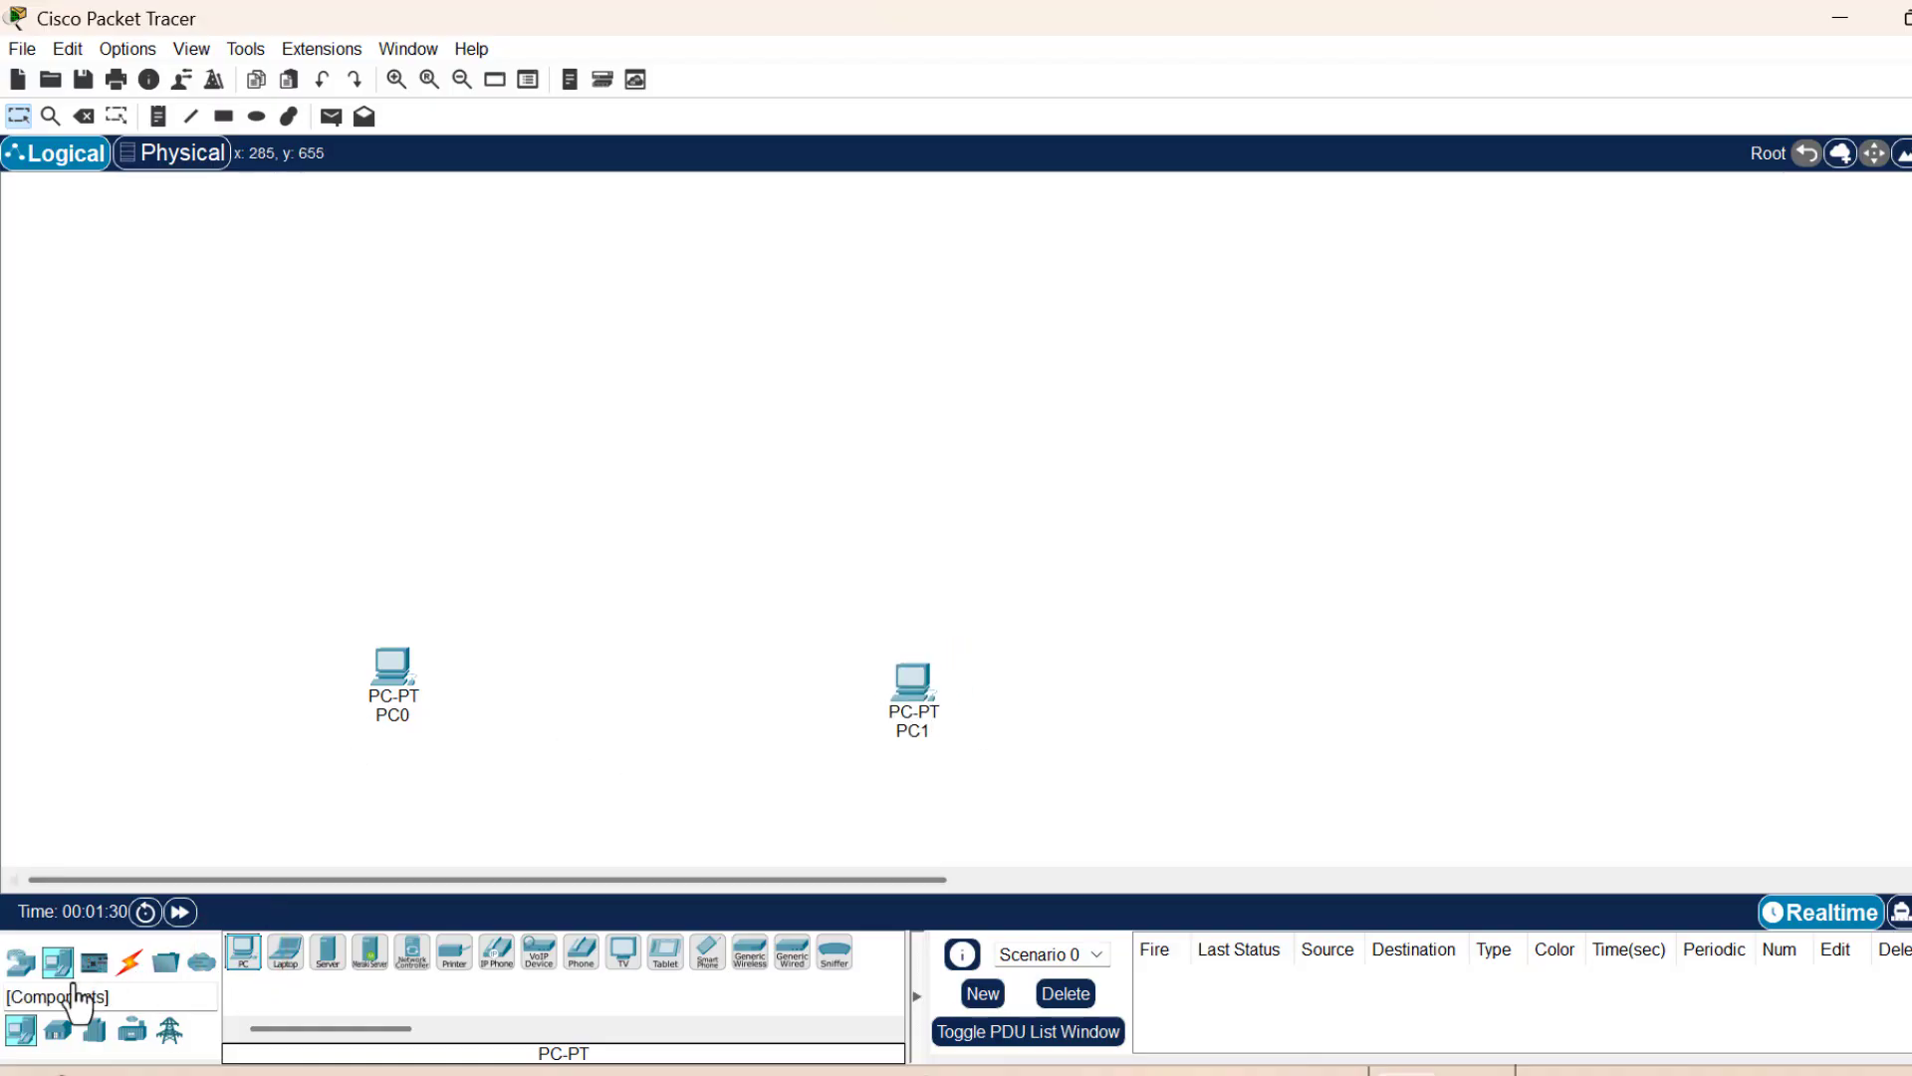
pyautogui.click(20, 962)
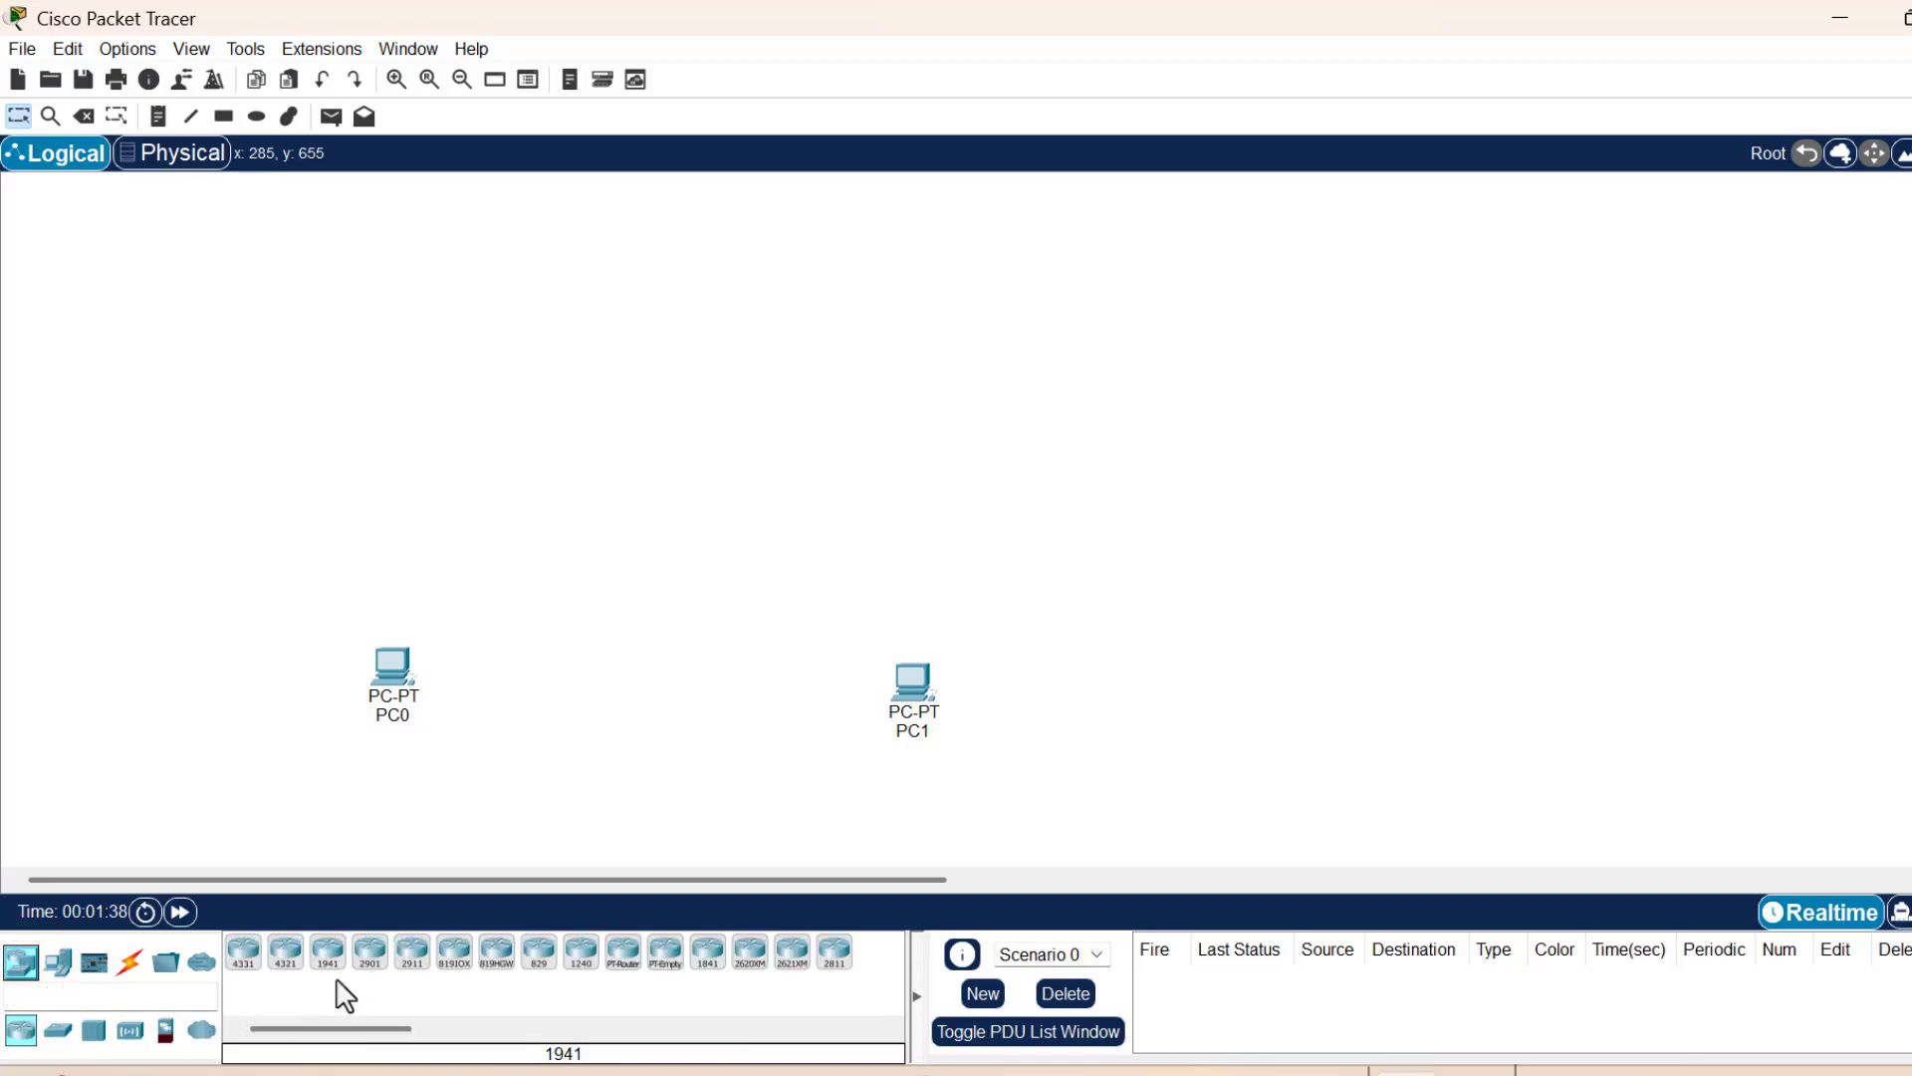
pyautogui.moveTo(330, 964); pyautogui.dragTo(676, 343)
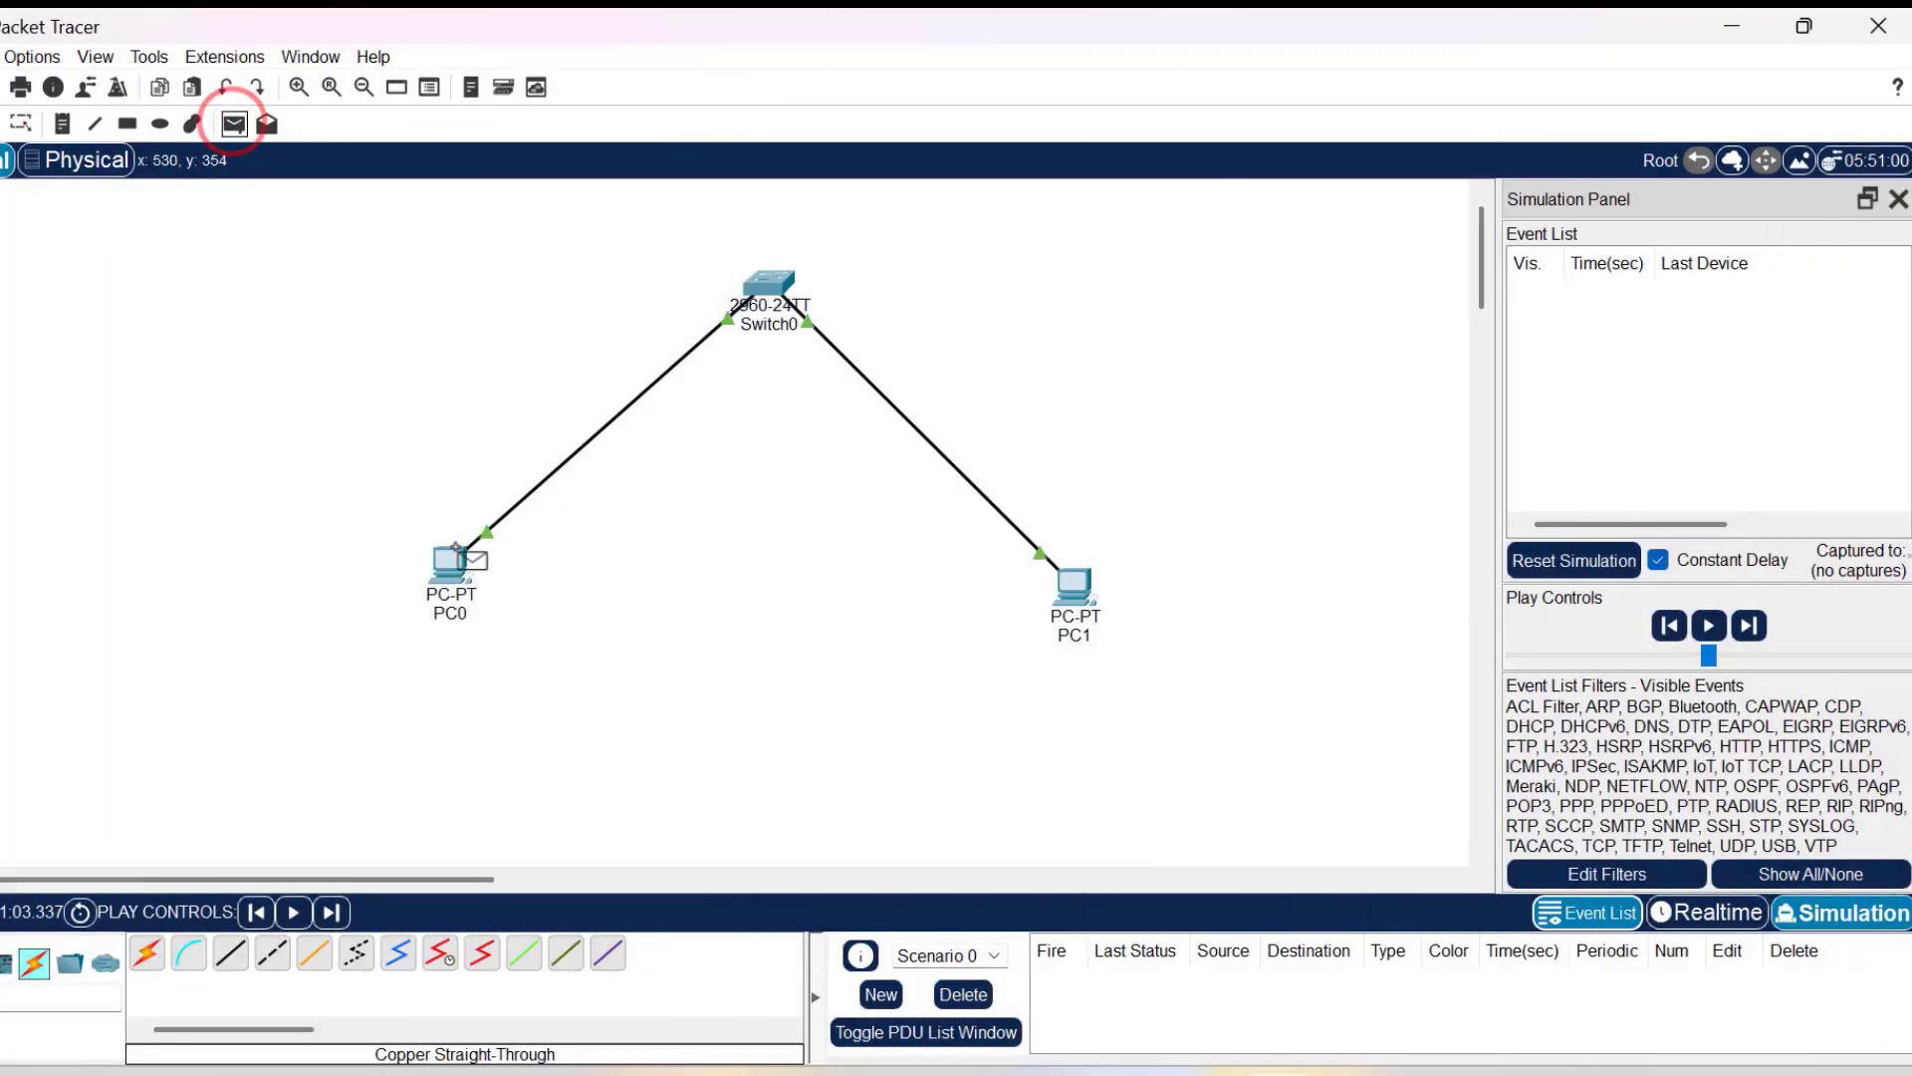
# - Send a simple PDU from PC0 to PC1 in the simulated switch topology
pyautogui.click(453, 586)
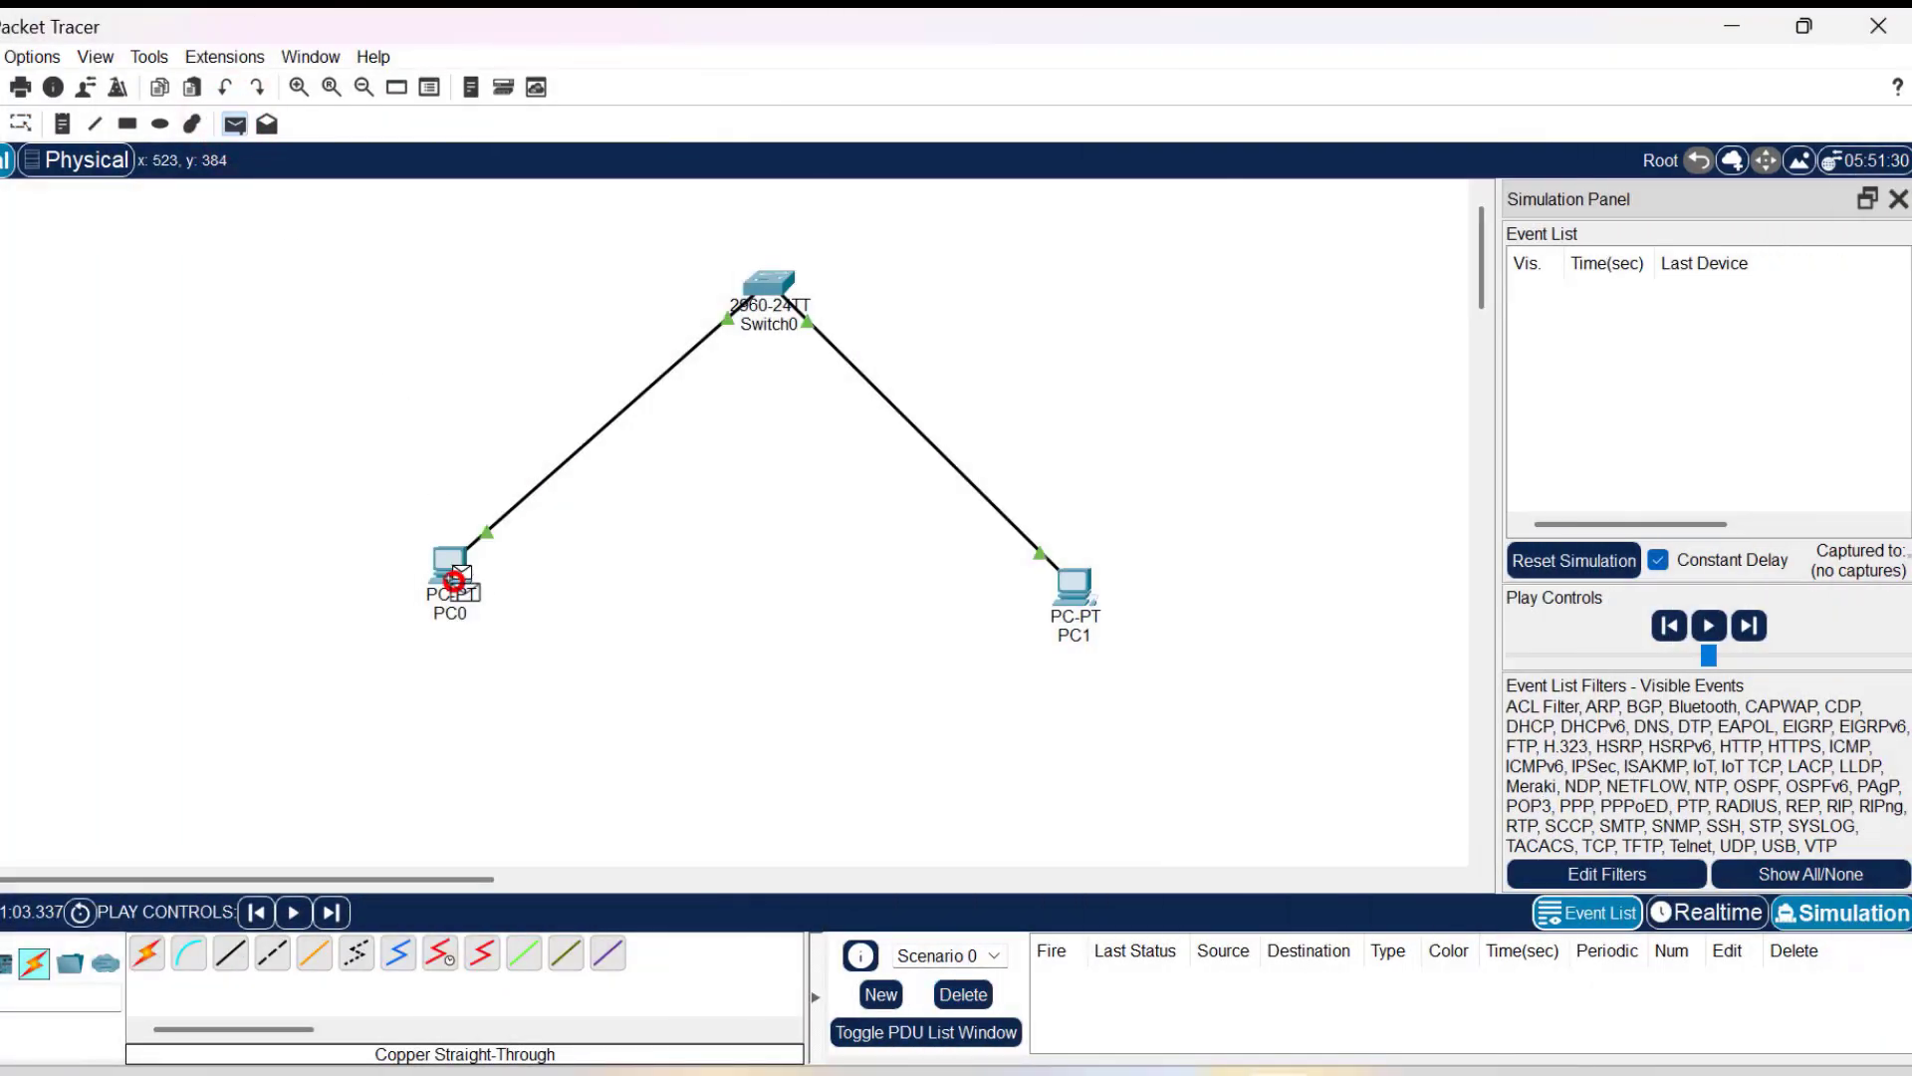
pyautogui.click(1081, 593)
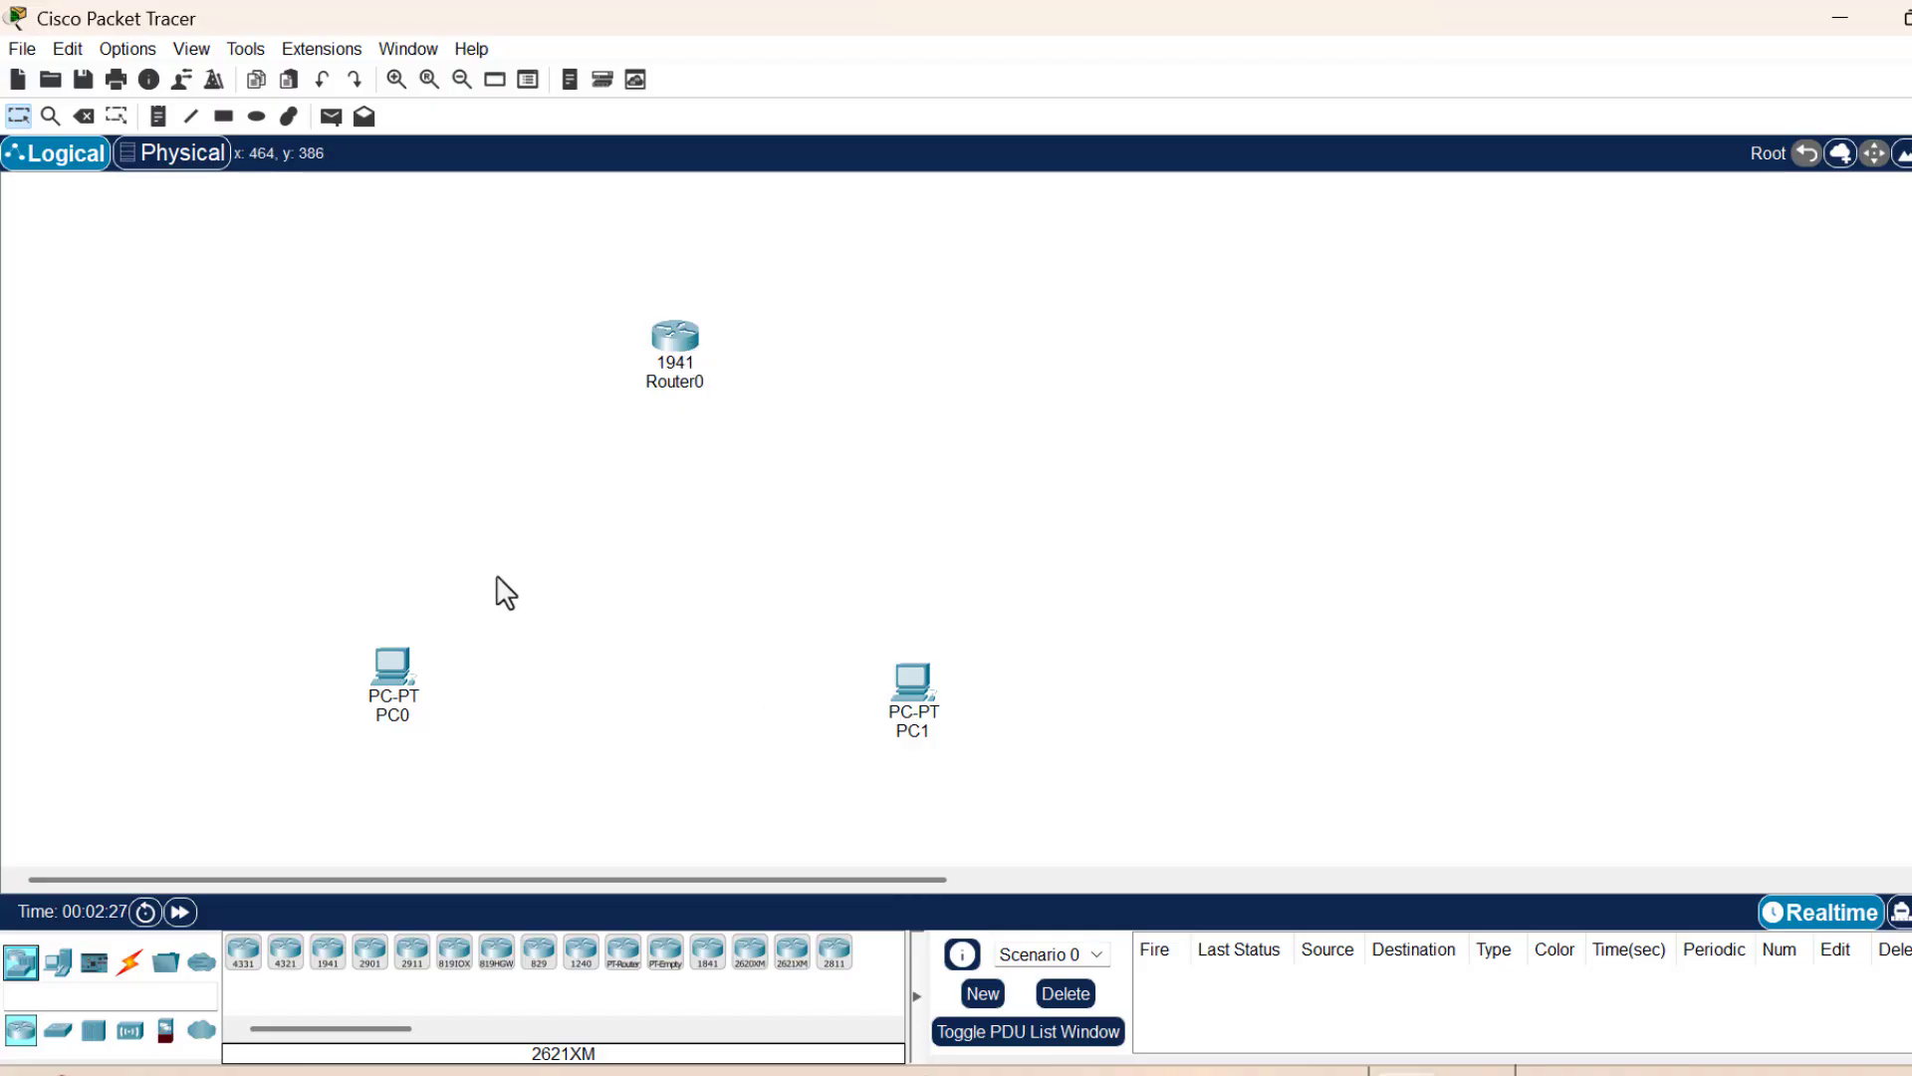
# - Connect PC0's FastEthernet0 to Router0's GigabitEthernet0/0 with a Copper Straight-Through cable
pyautogui.moveTo(679, 325)
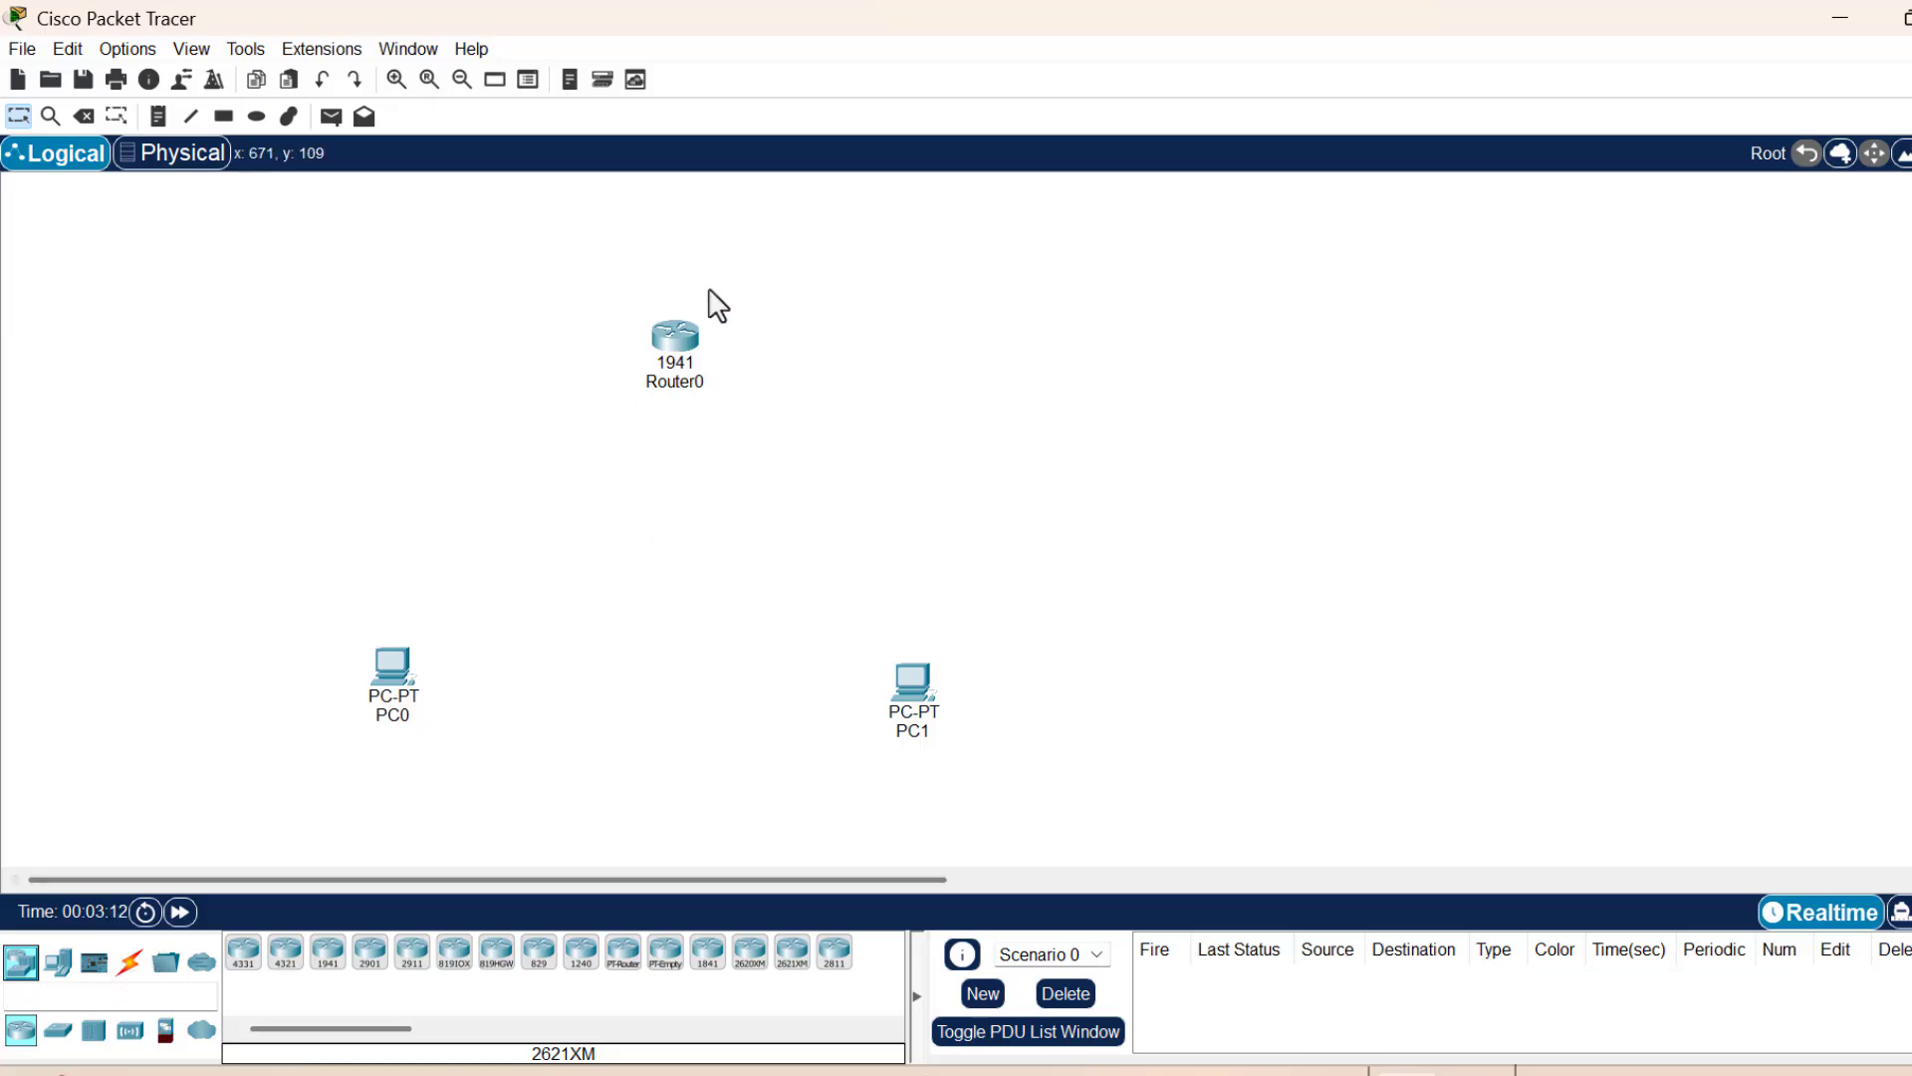
pyautogui.click(134, 966)
pyautogui.click(324, 962)
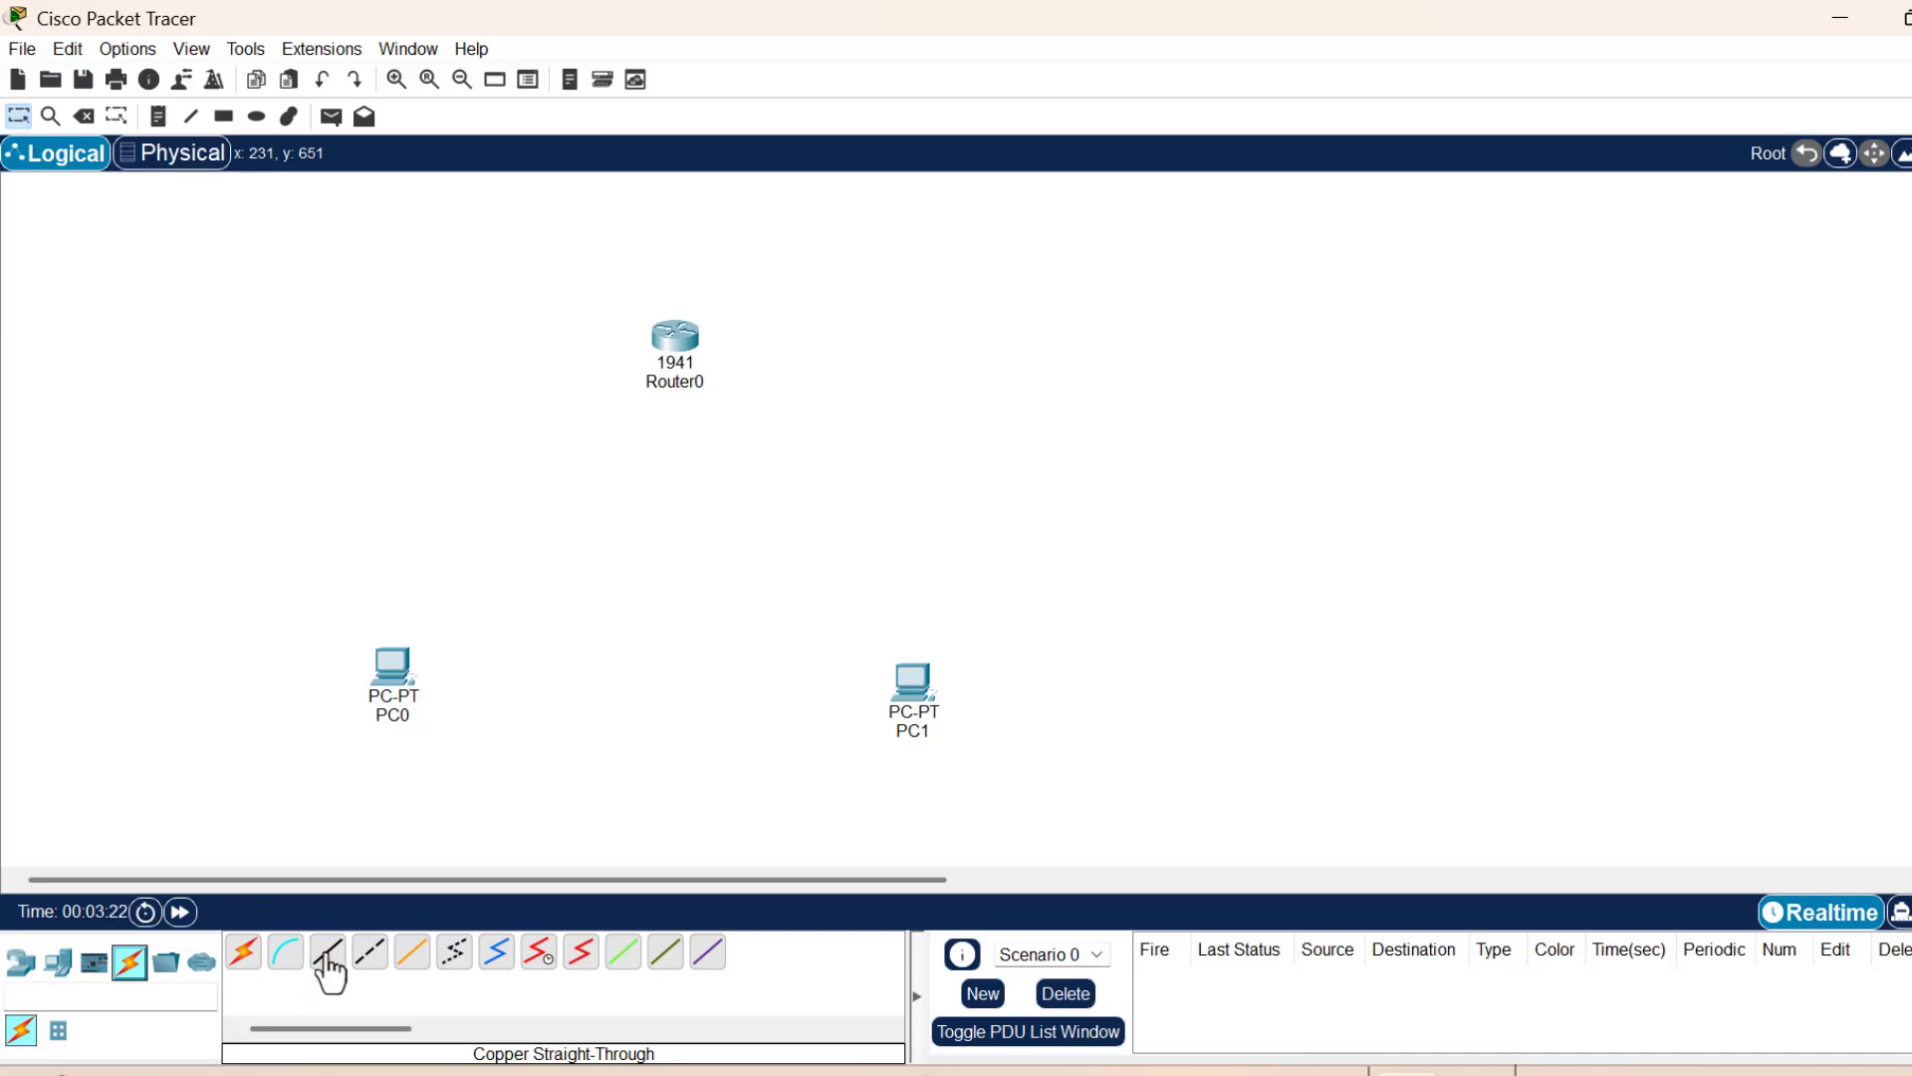
pyautogui.click(329, 958)
pyautogui.click(392, 665)
pyautogui.click(502, 796)
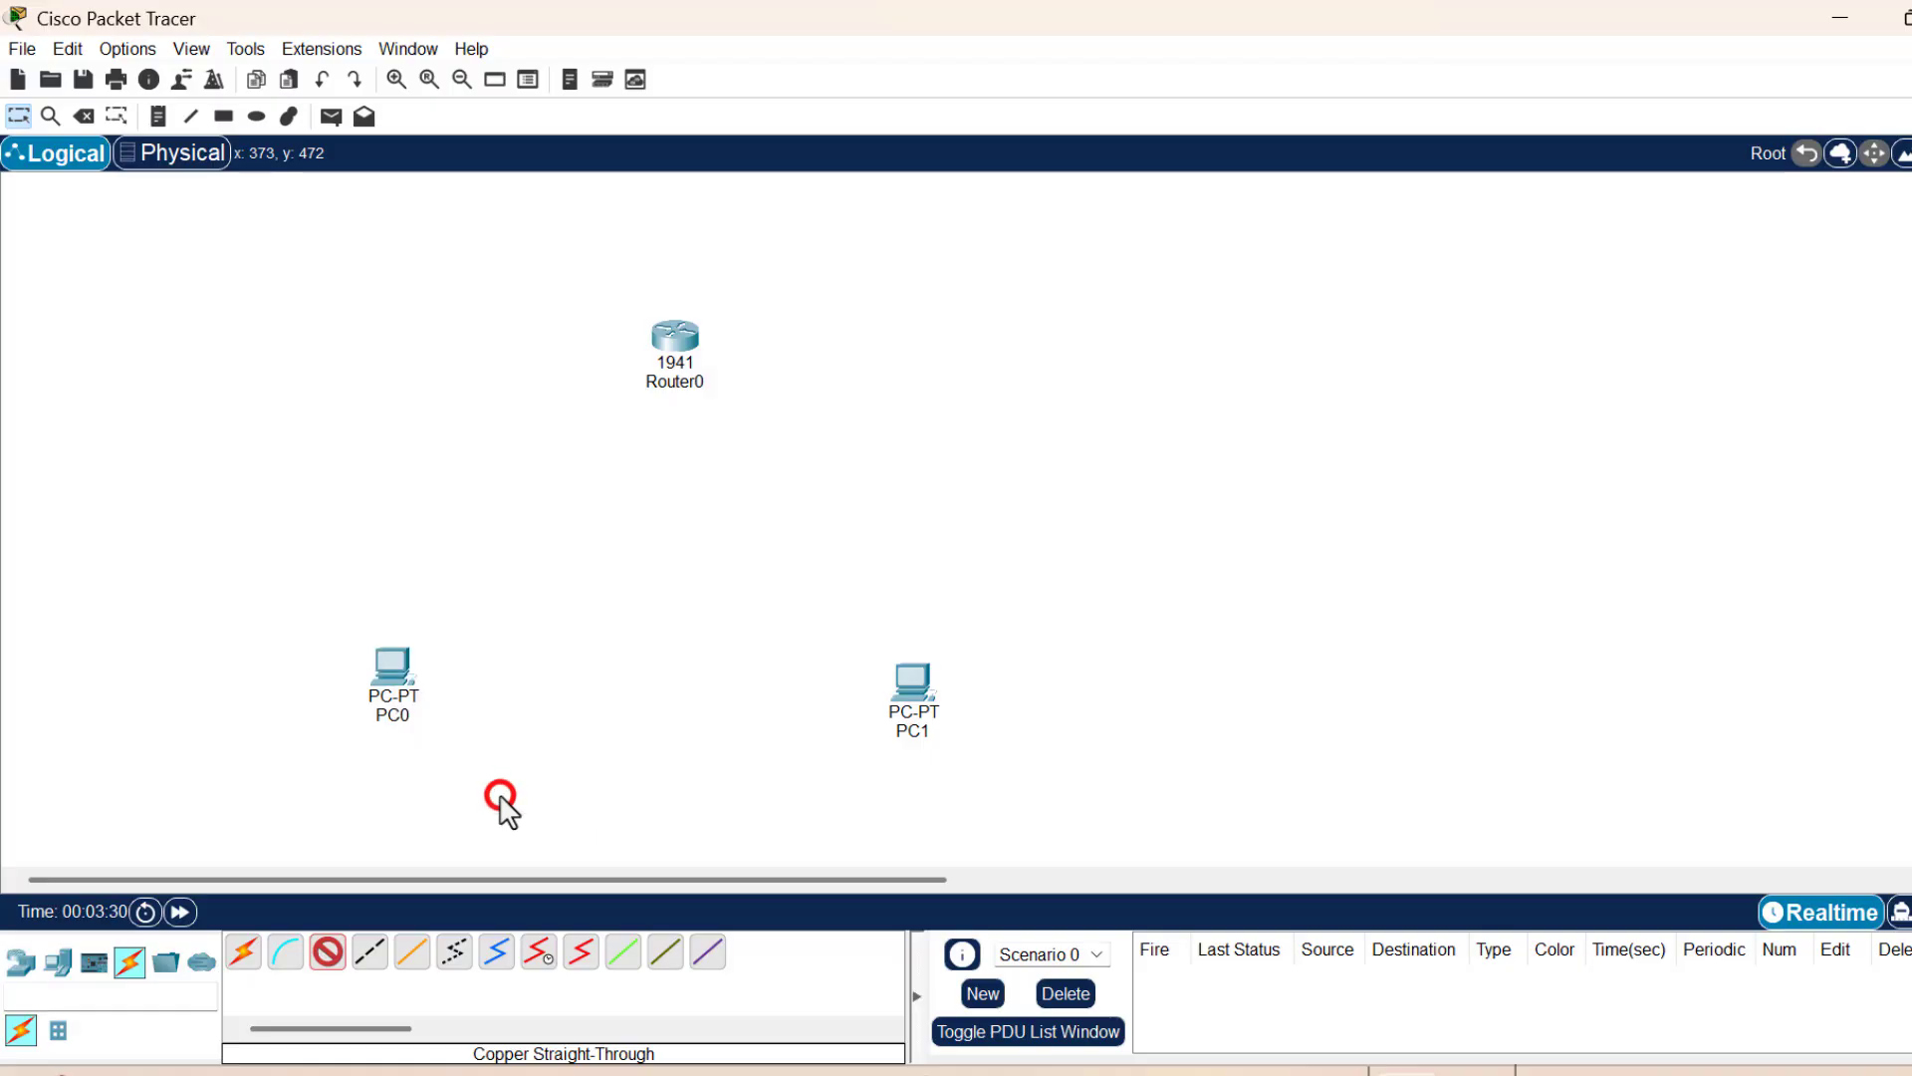
pyautogui.click(674, 335)
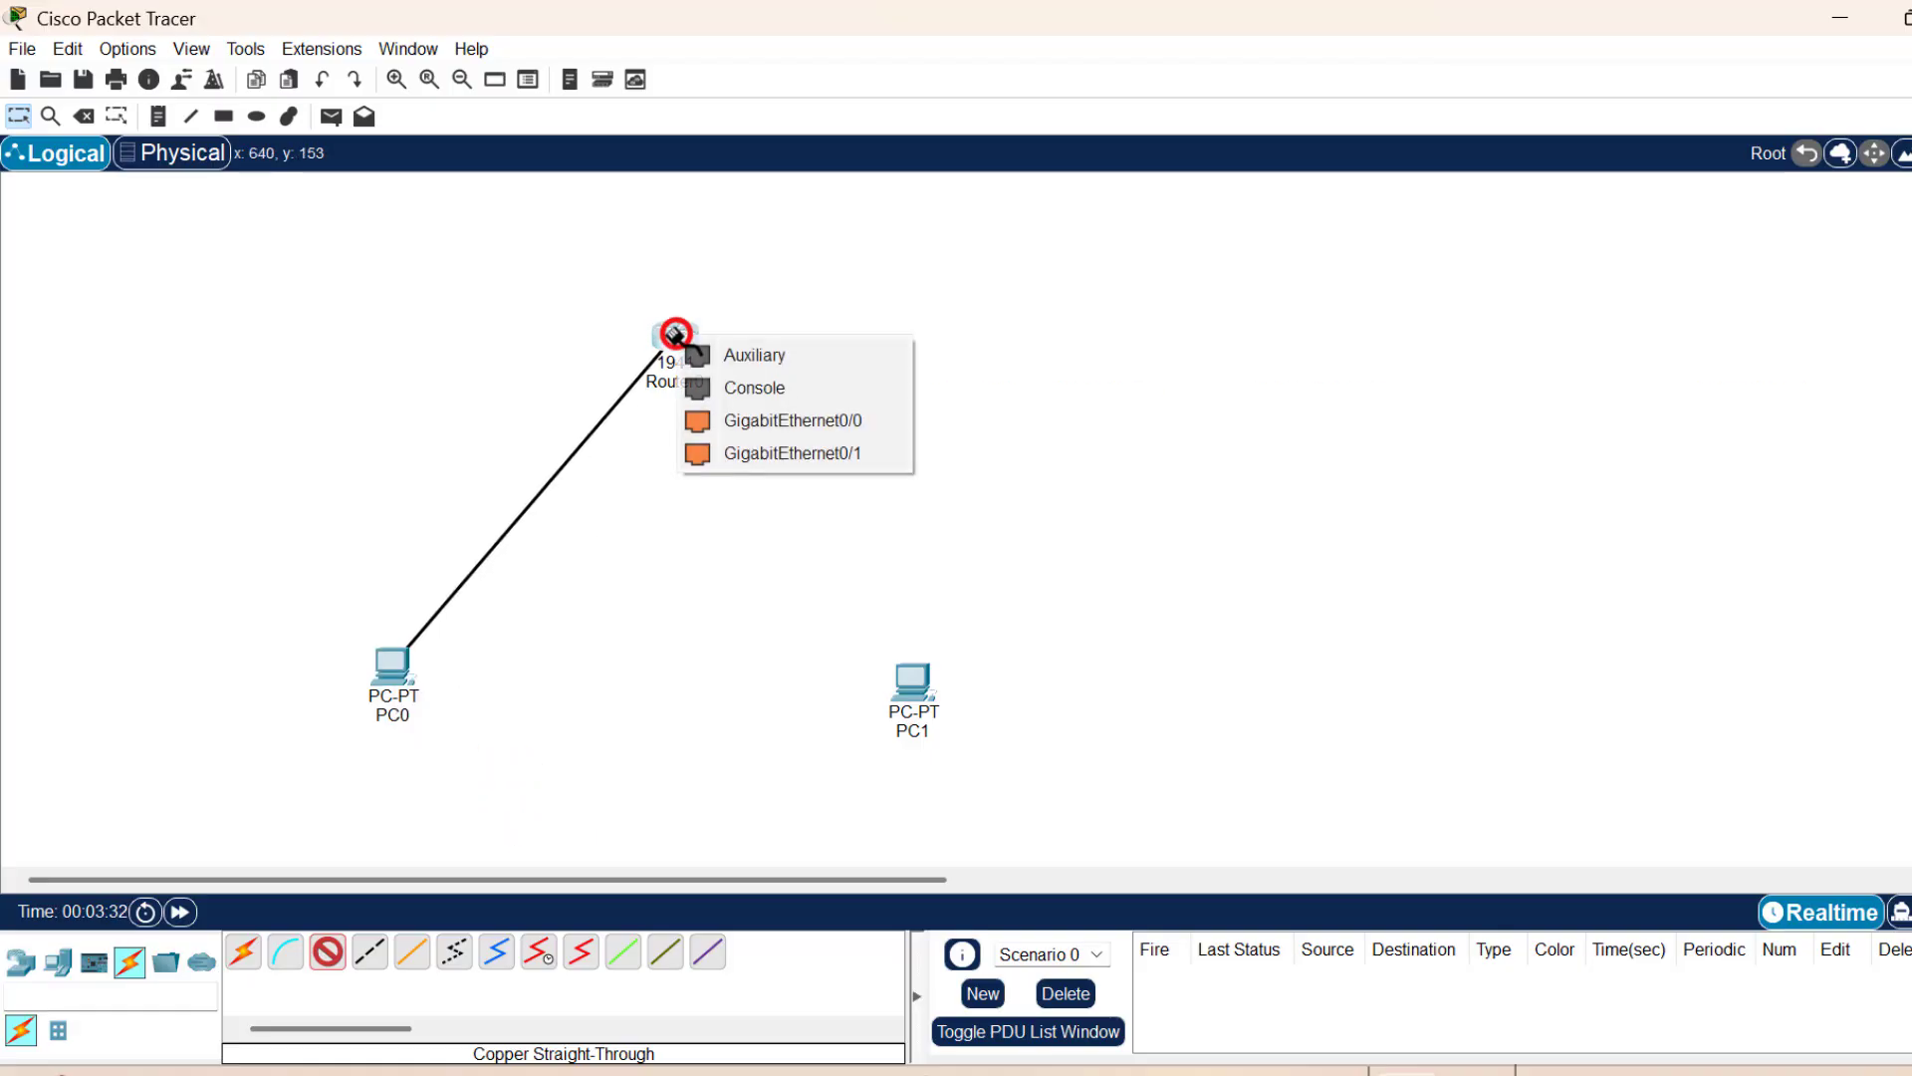
pyautogui.click(827, 422)
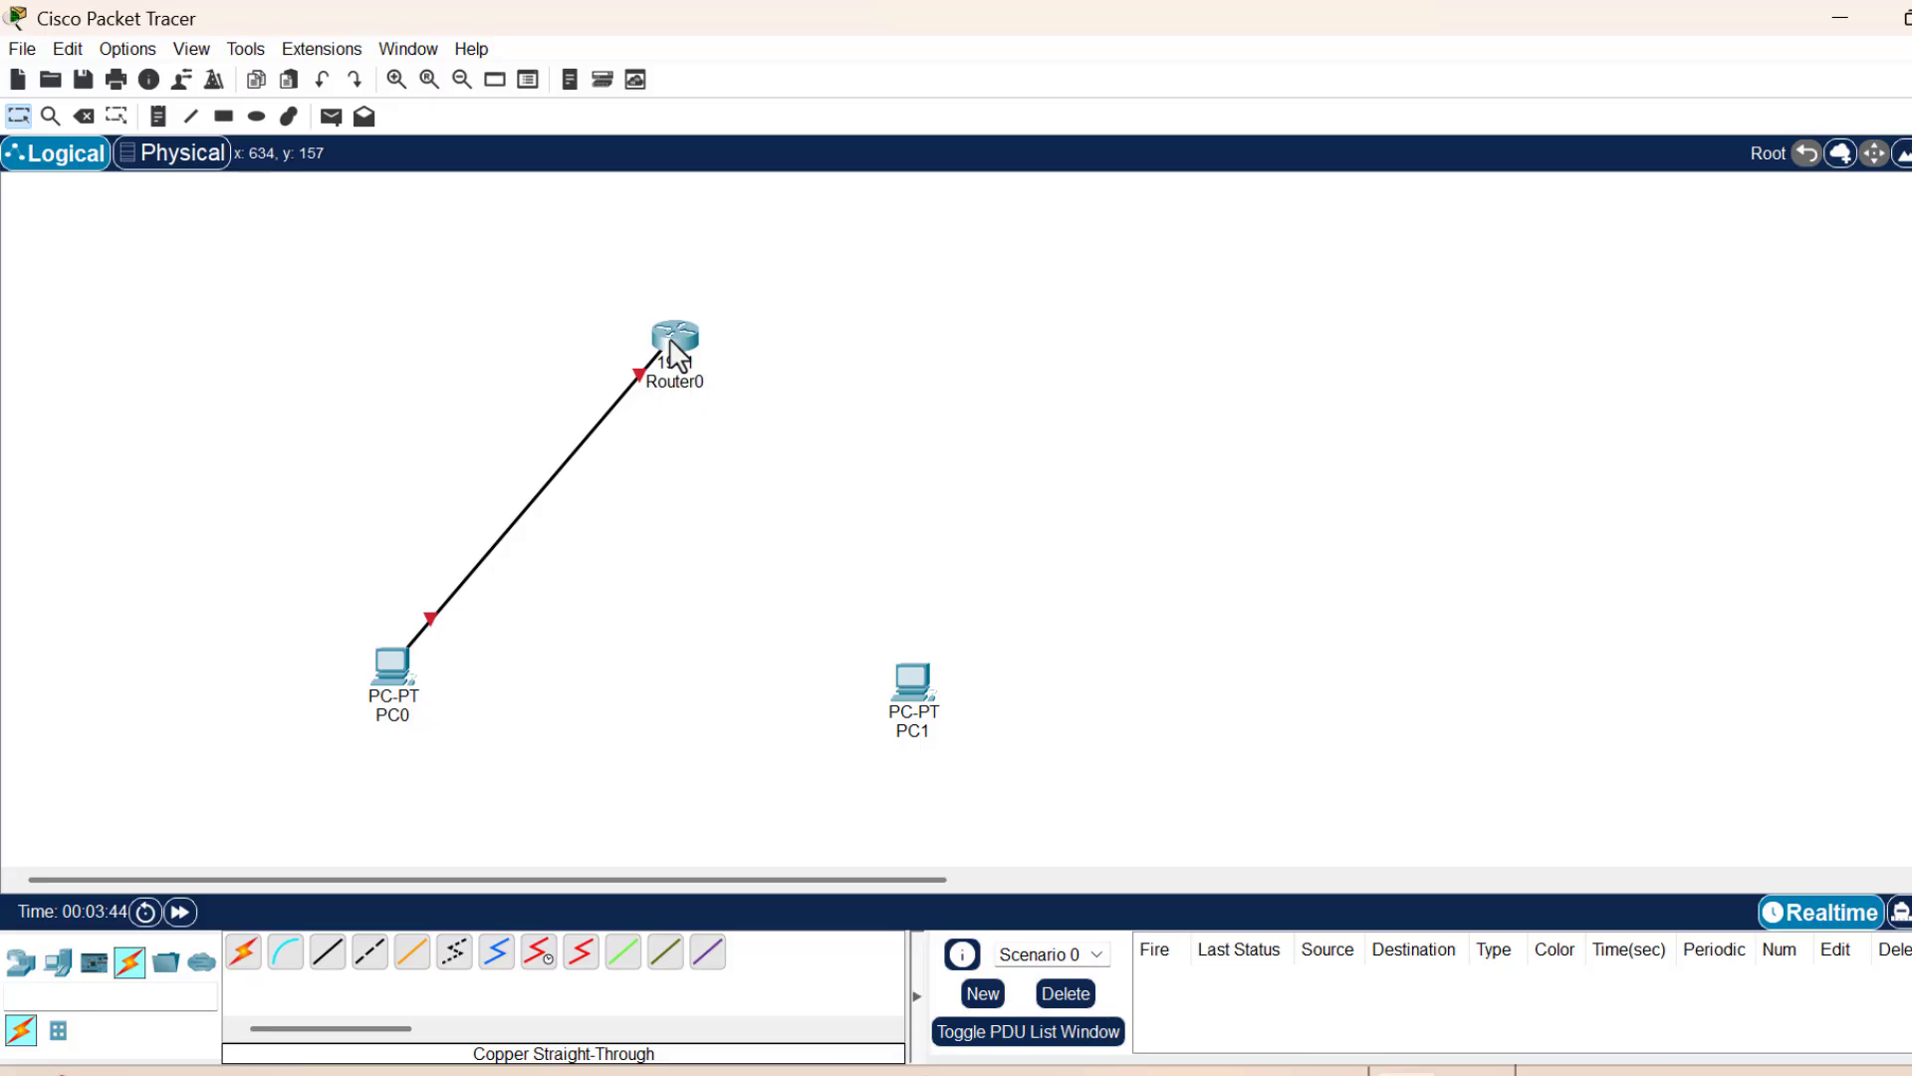
# - Connect PC1's FastEthernet0 to Router0's GigabitEthernet0/1 with a Copper Straight-Through cable
pyautogui.moveTo(670, 337)
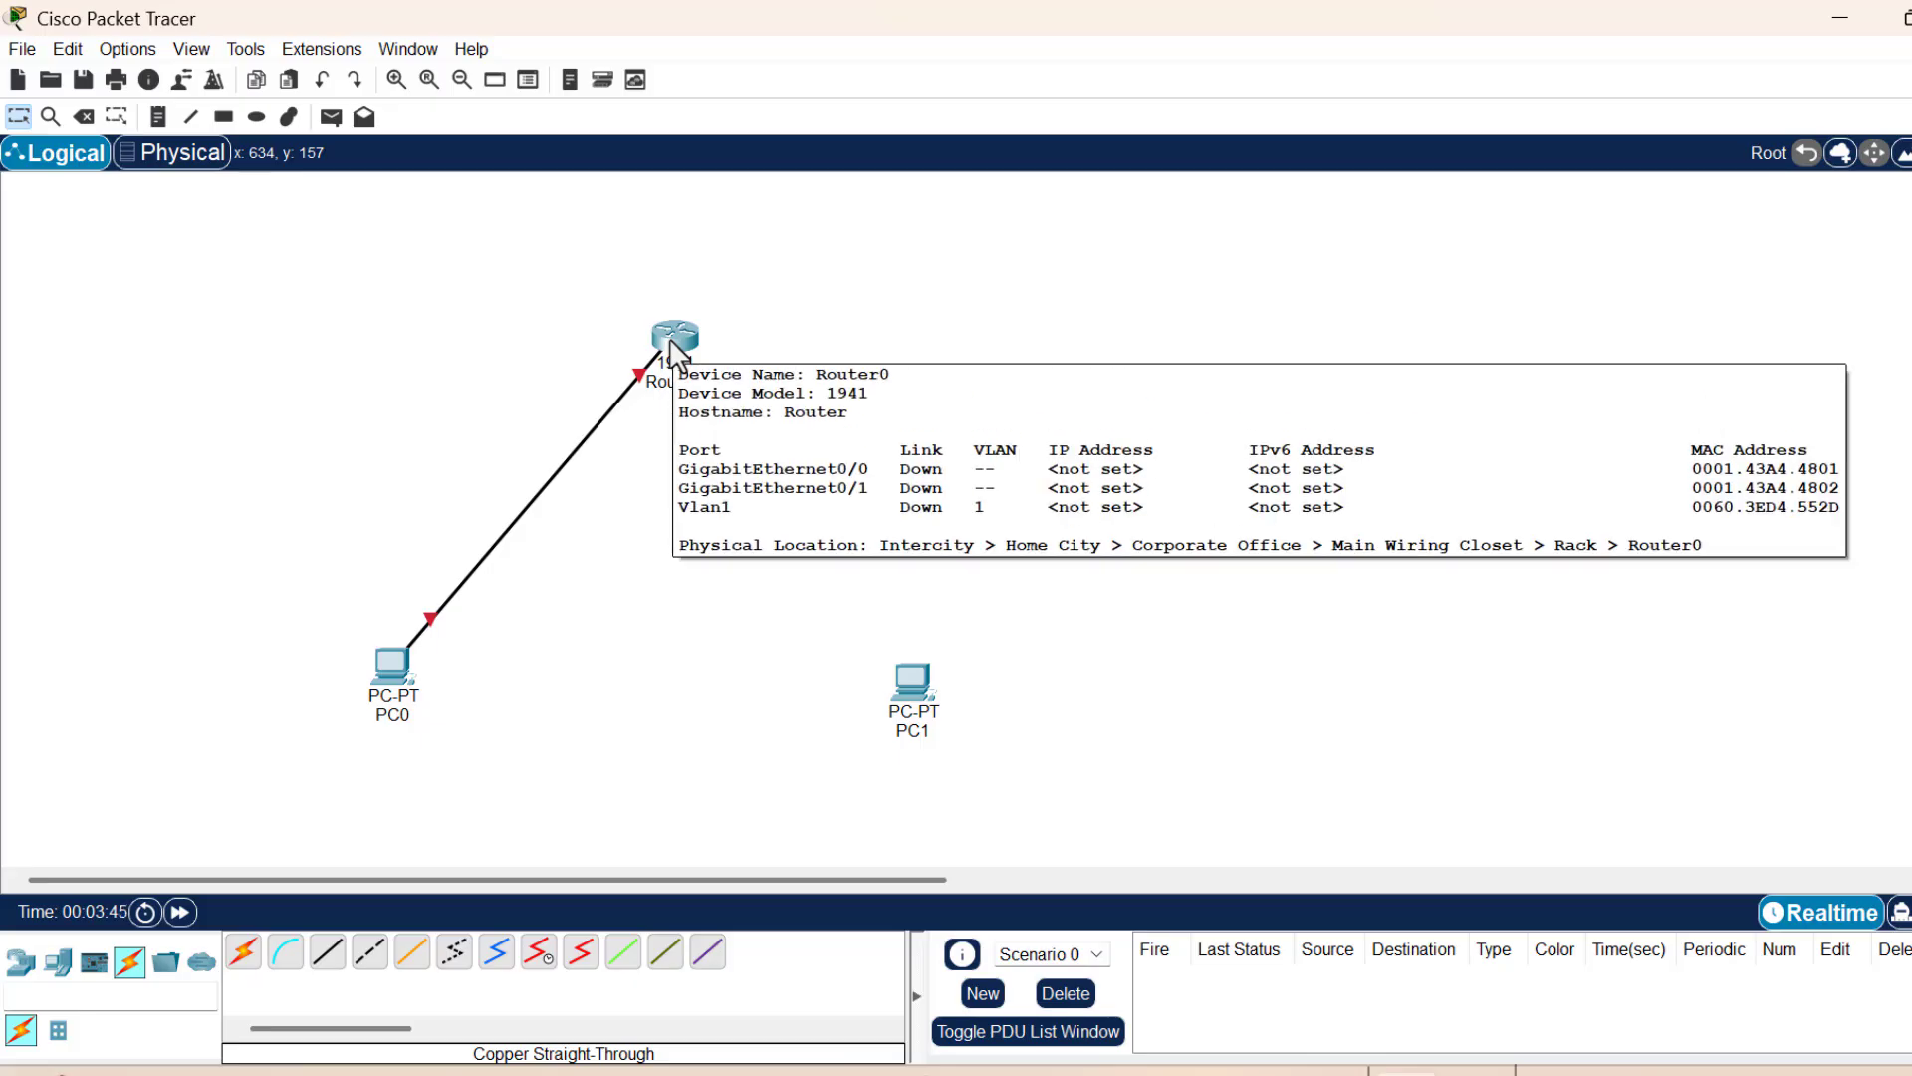
pyautogui.click(332, 959)
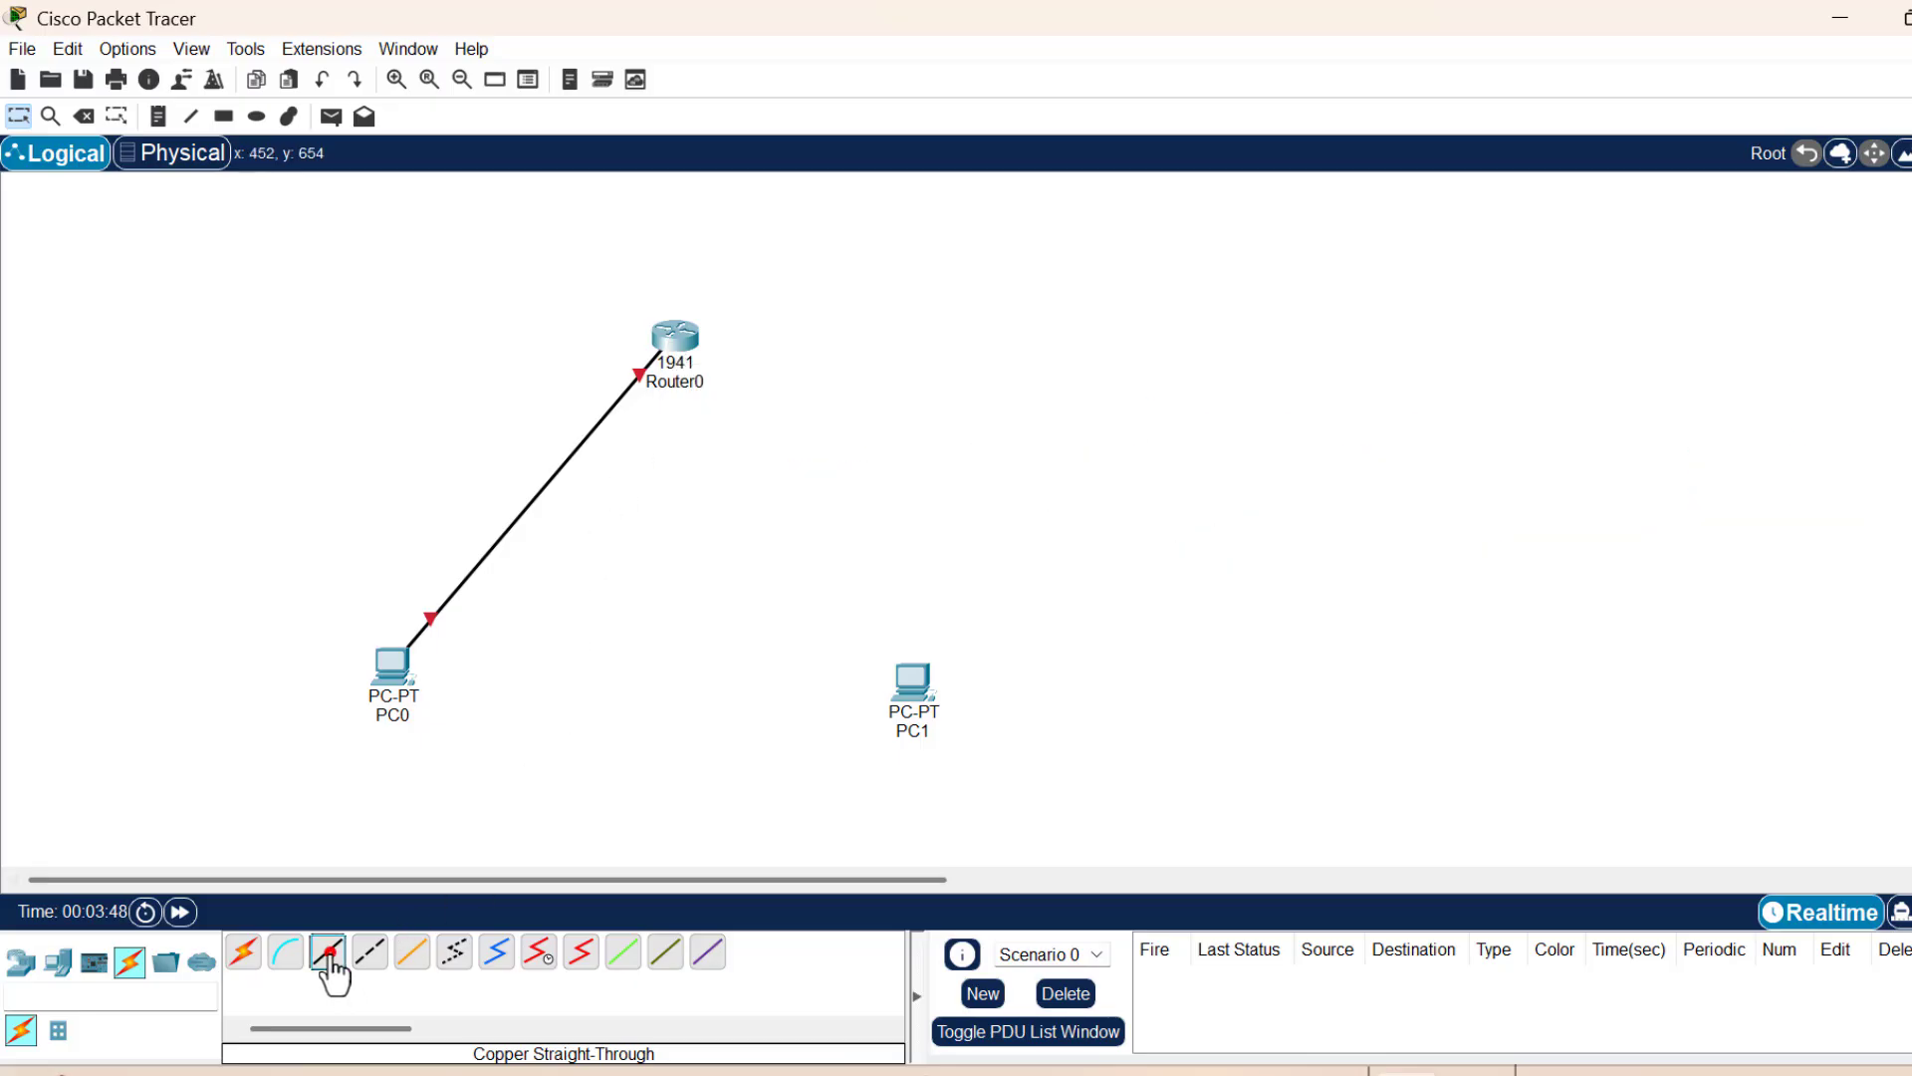
pyautogui.click(916, 687)
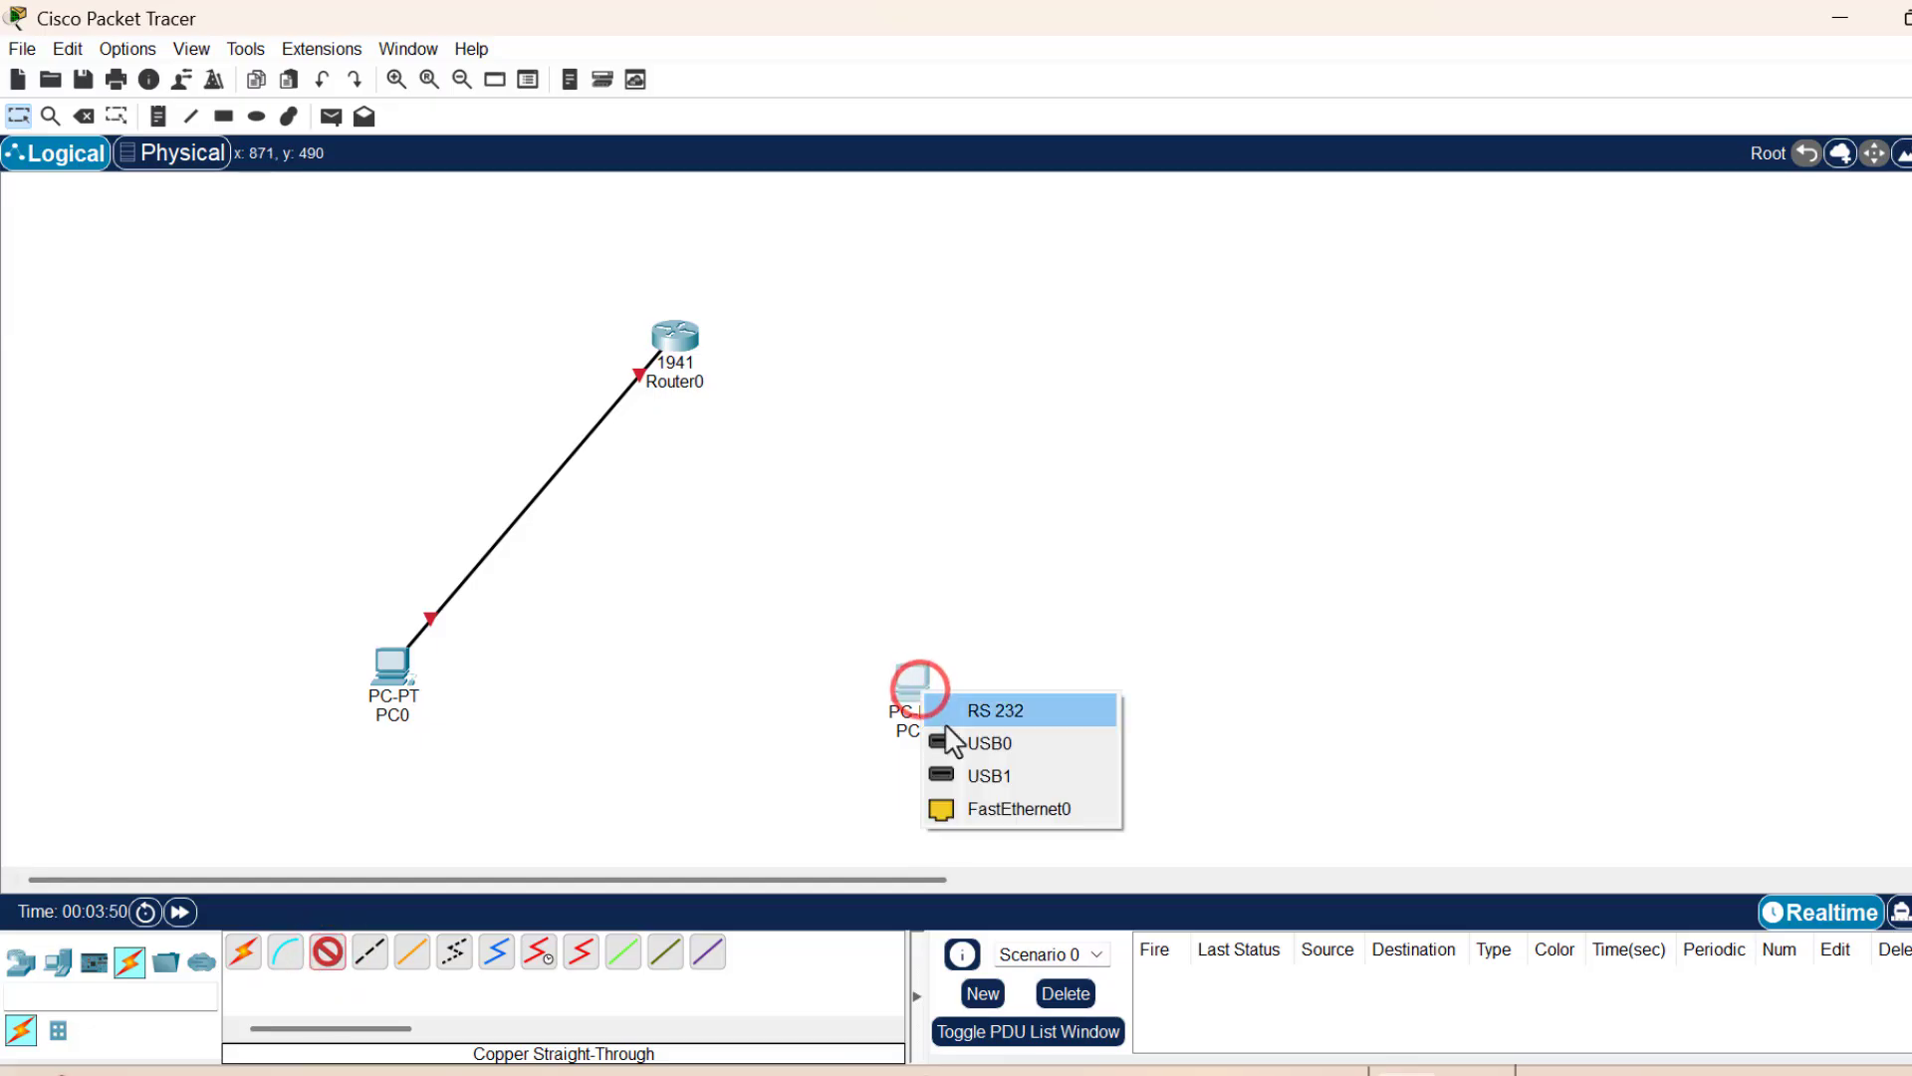
pyautogui.click(1005, 810)
pyautogui.click(660, 338)
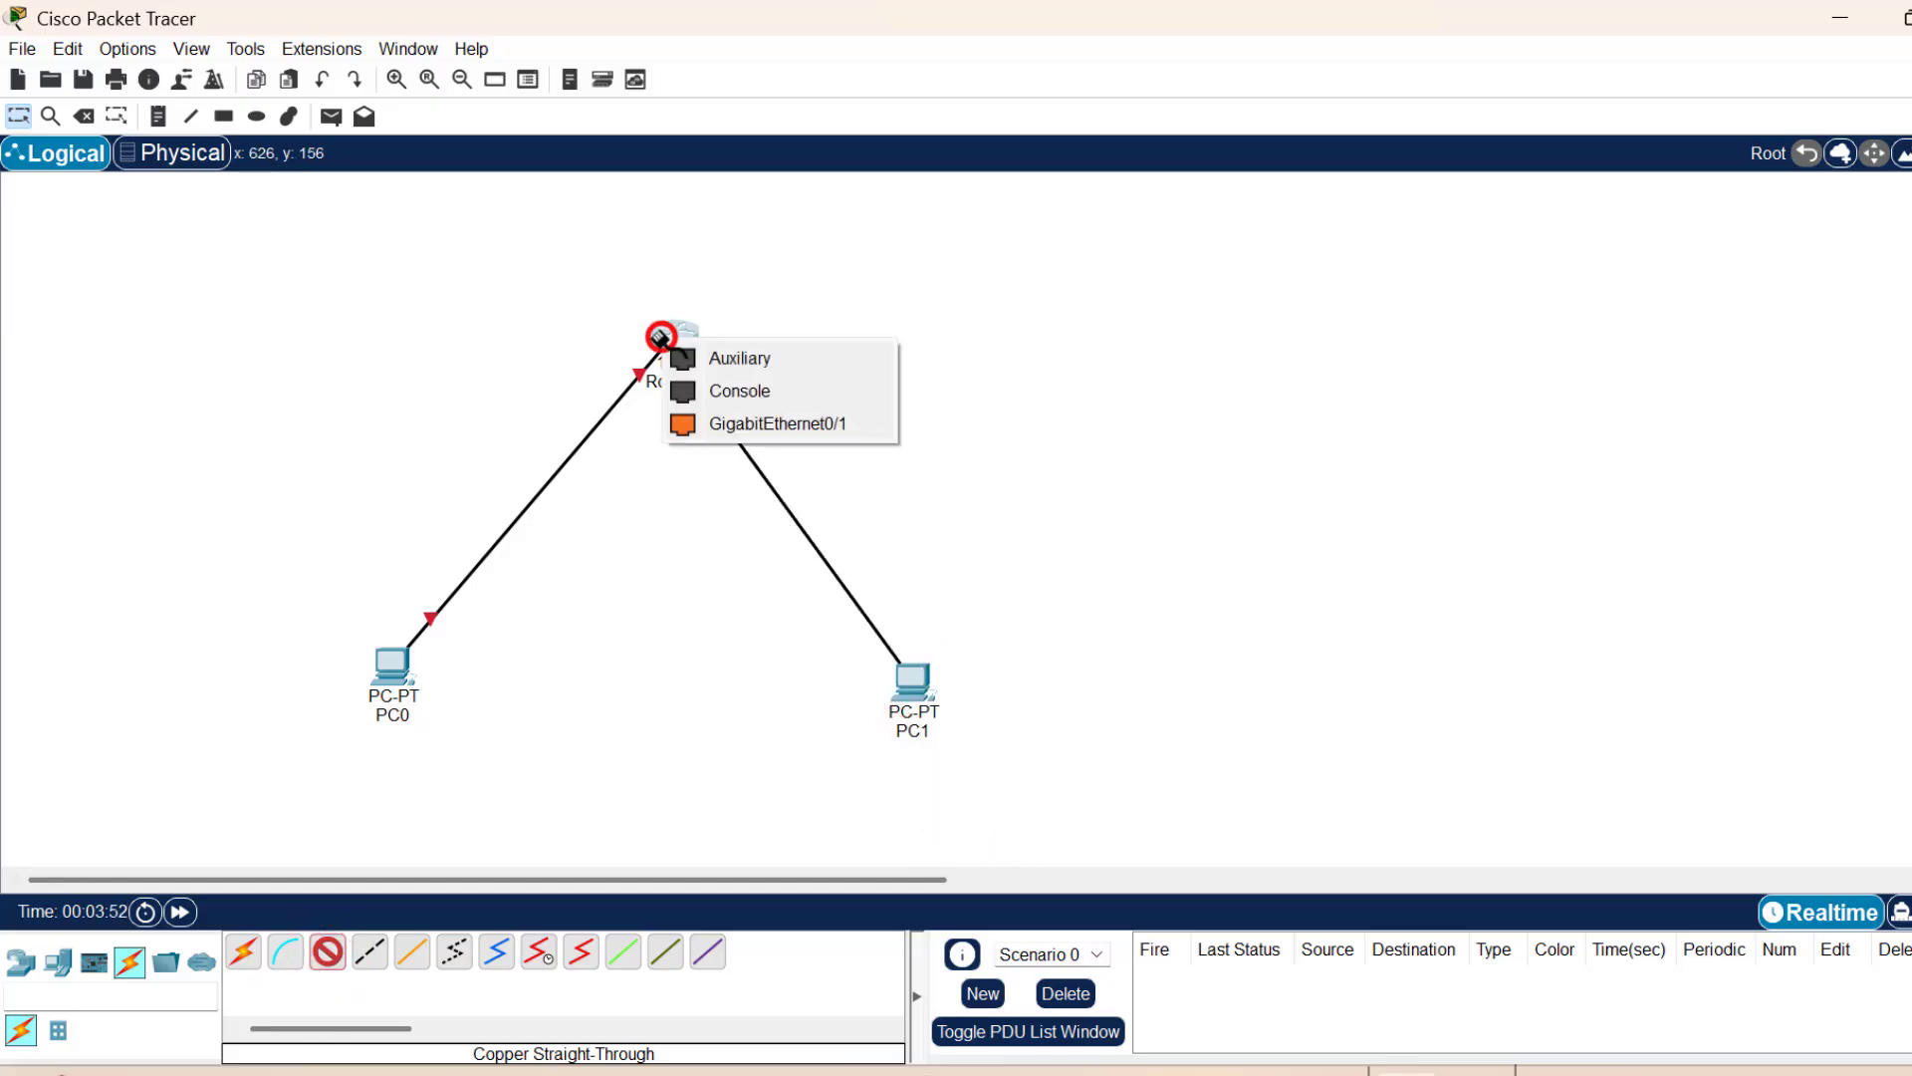
pyautogui.click(792, 425)
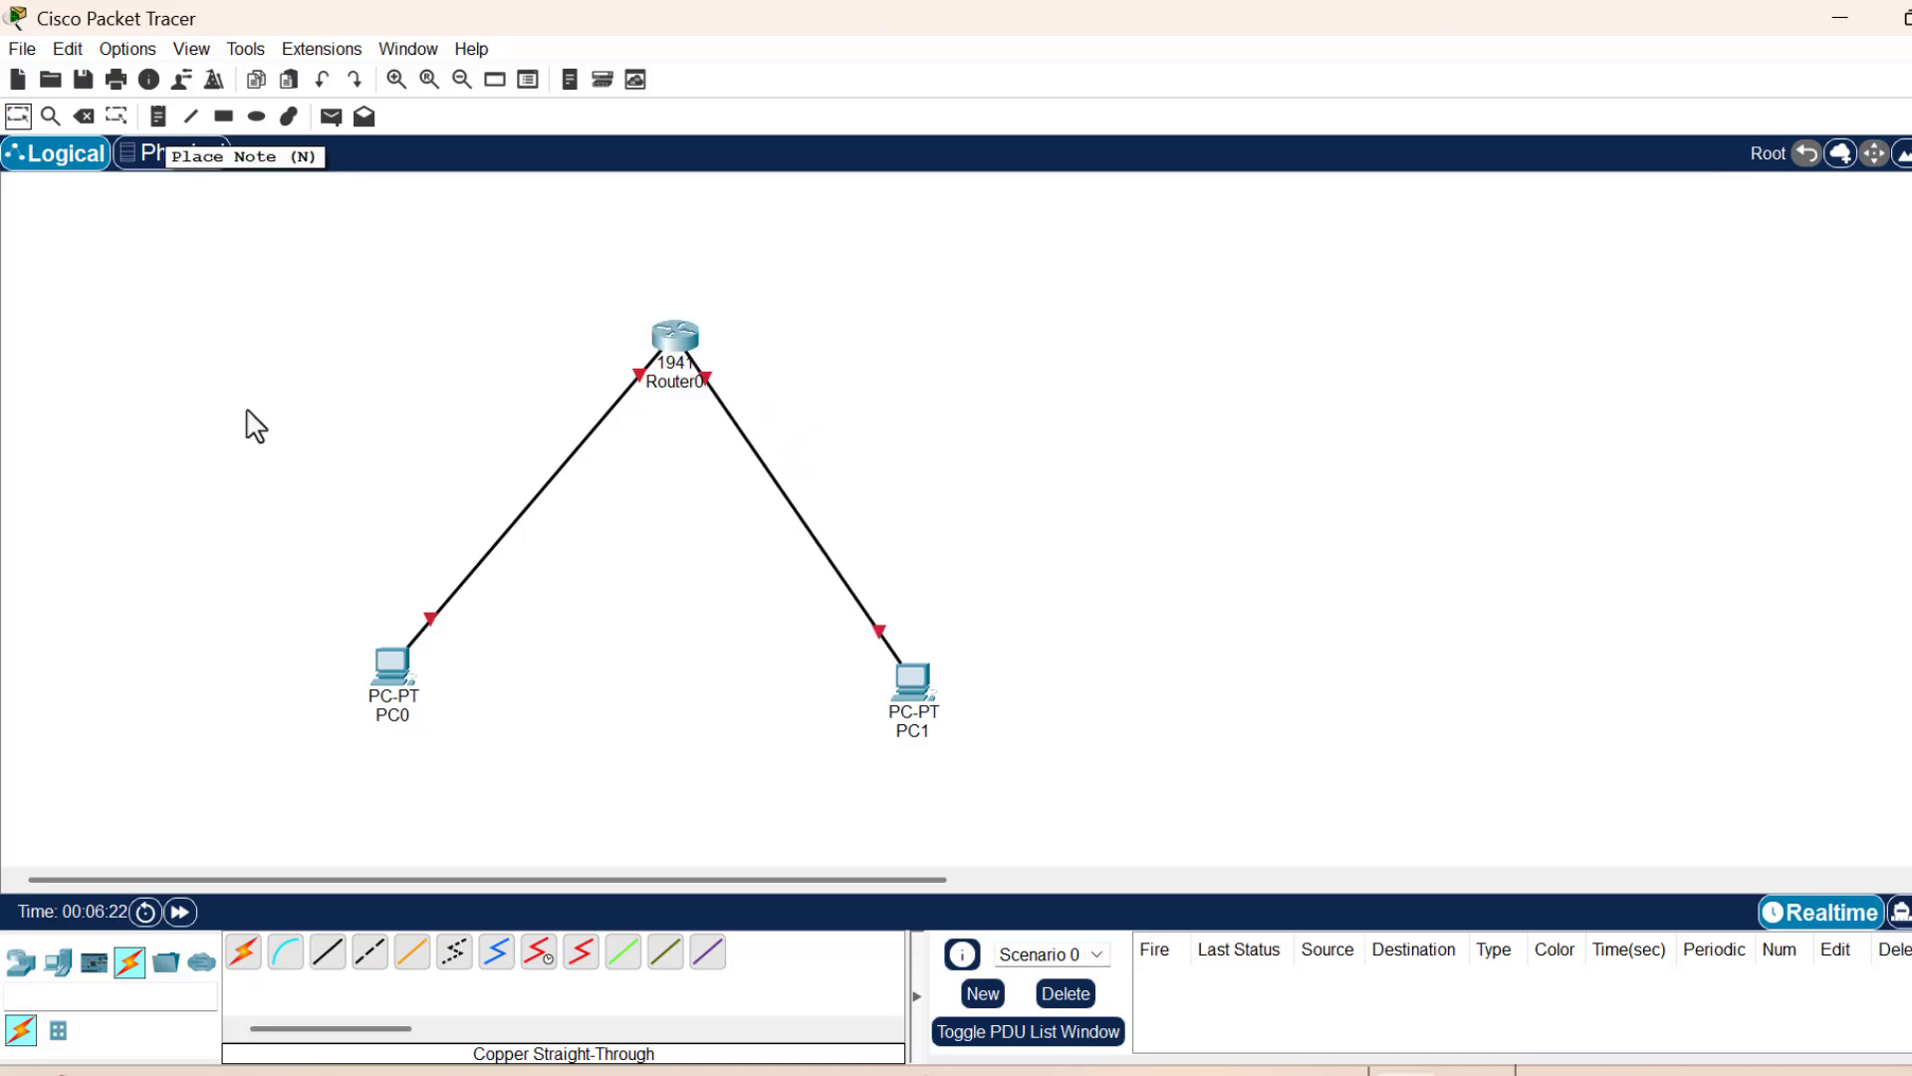
# - Add a three-line note on the PC1 side of Router0: "192.168.2.0", "gig0/1 192.168.2.1" and "pc0 192.168.2.2"
pyautogui.click(154, 117)
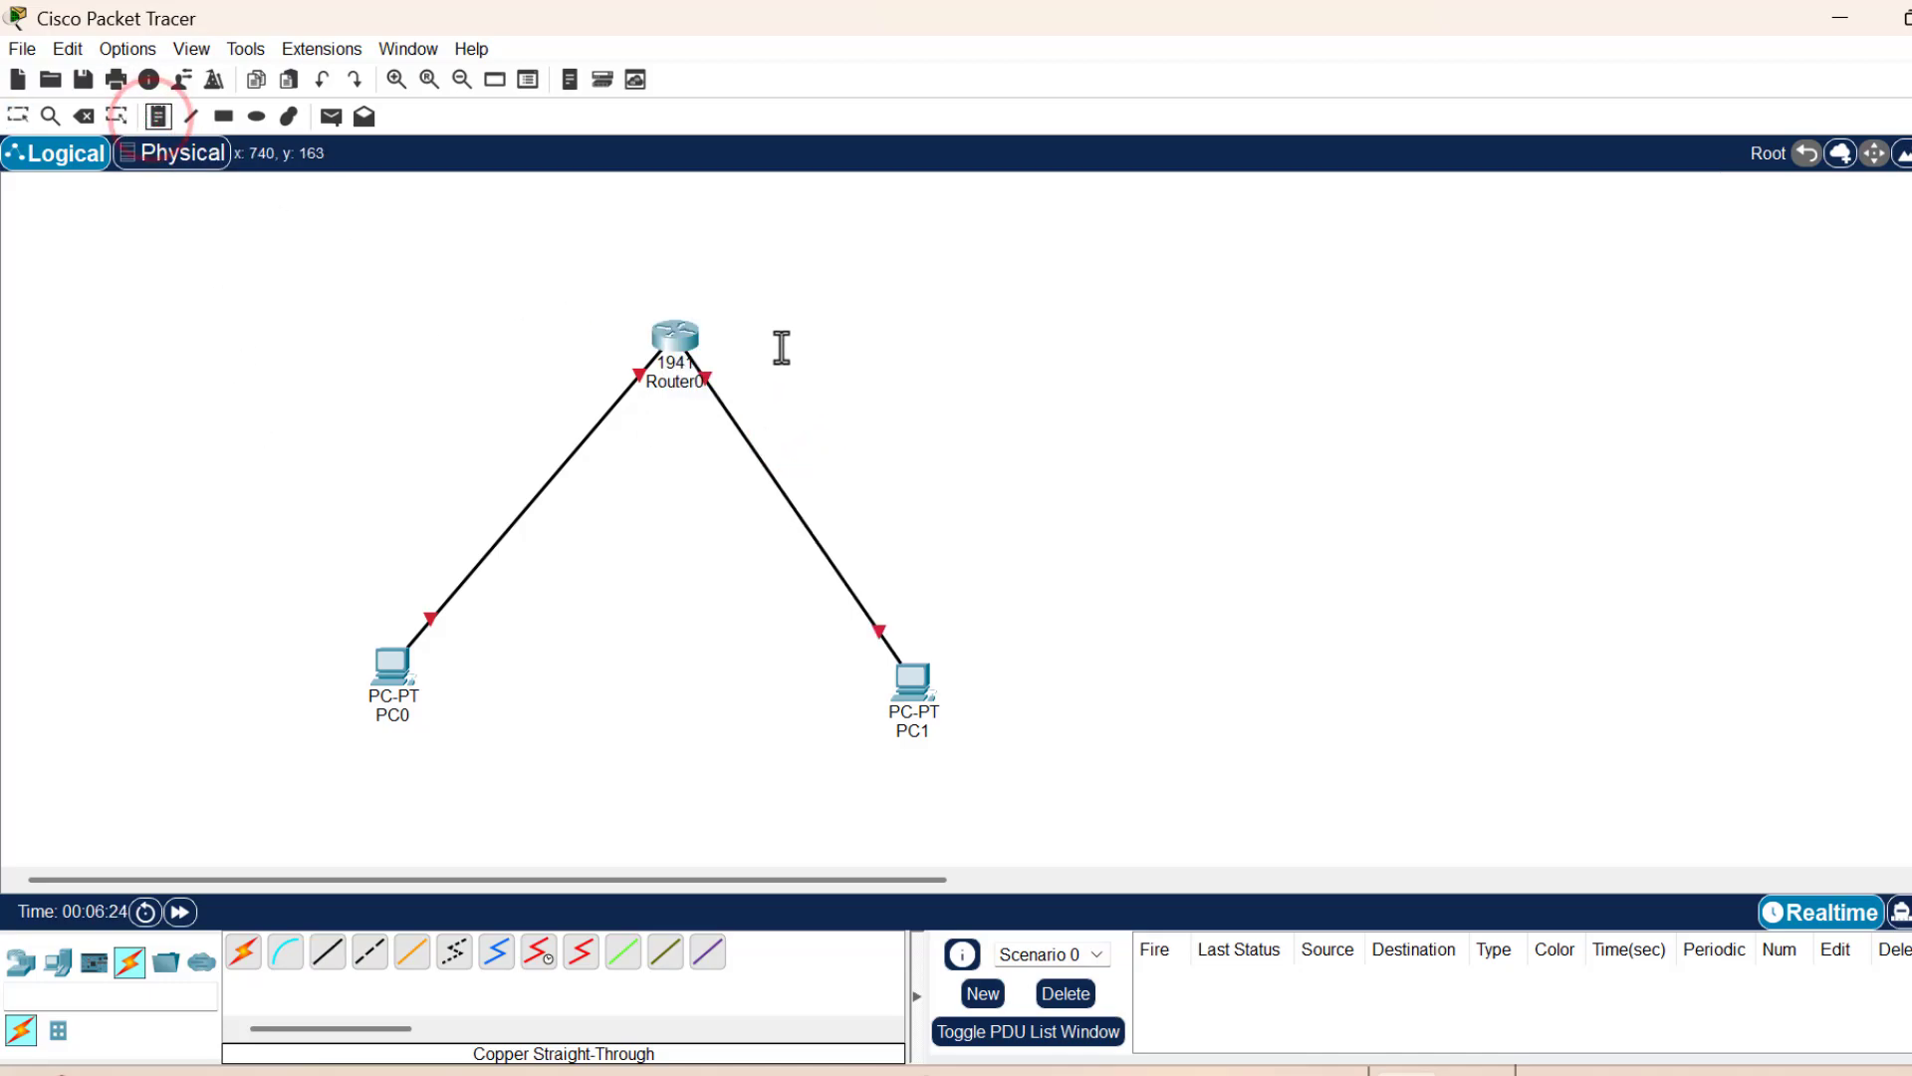
pyautogui.click(785, 347)
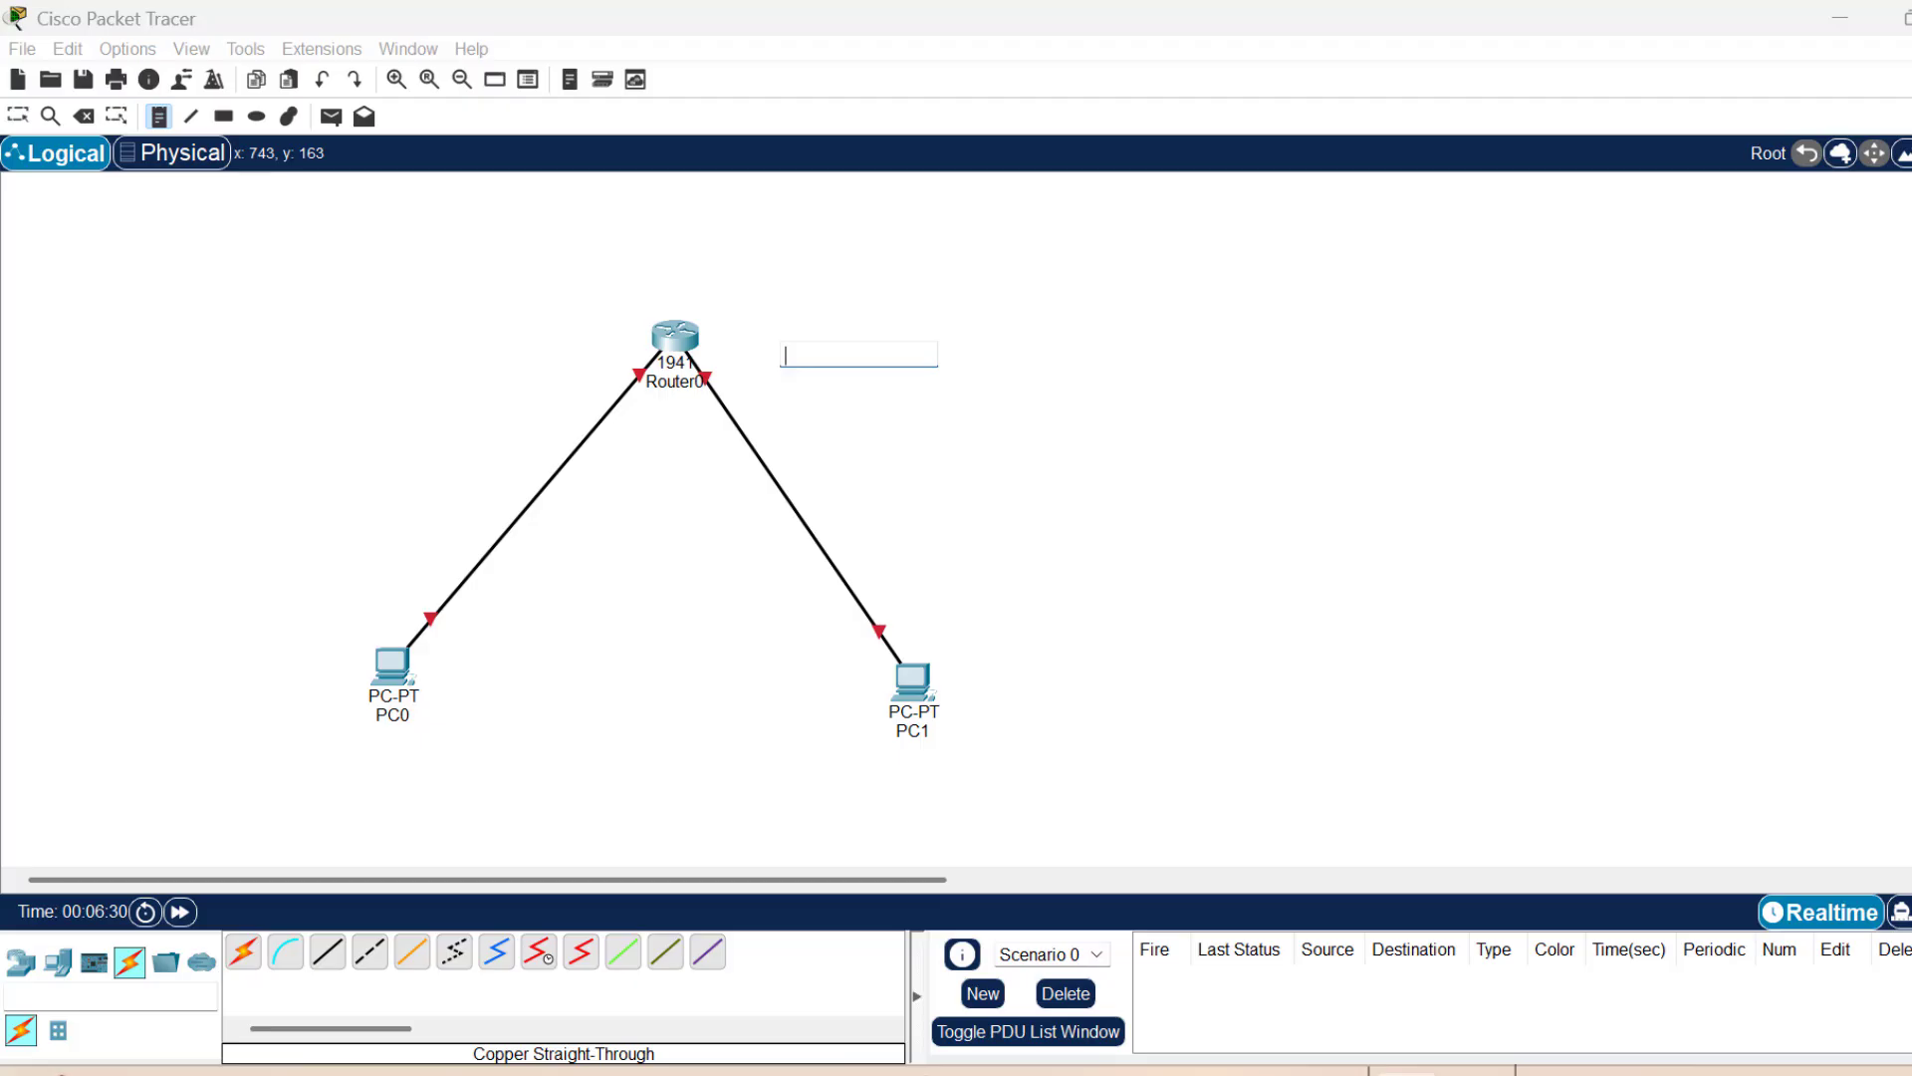
pyautogui.write('192.168')
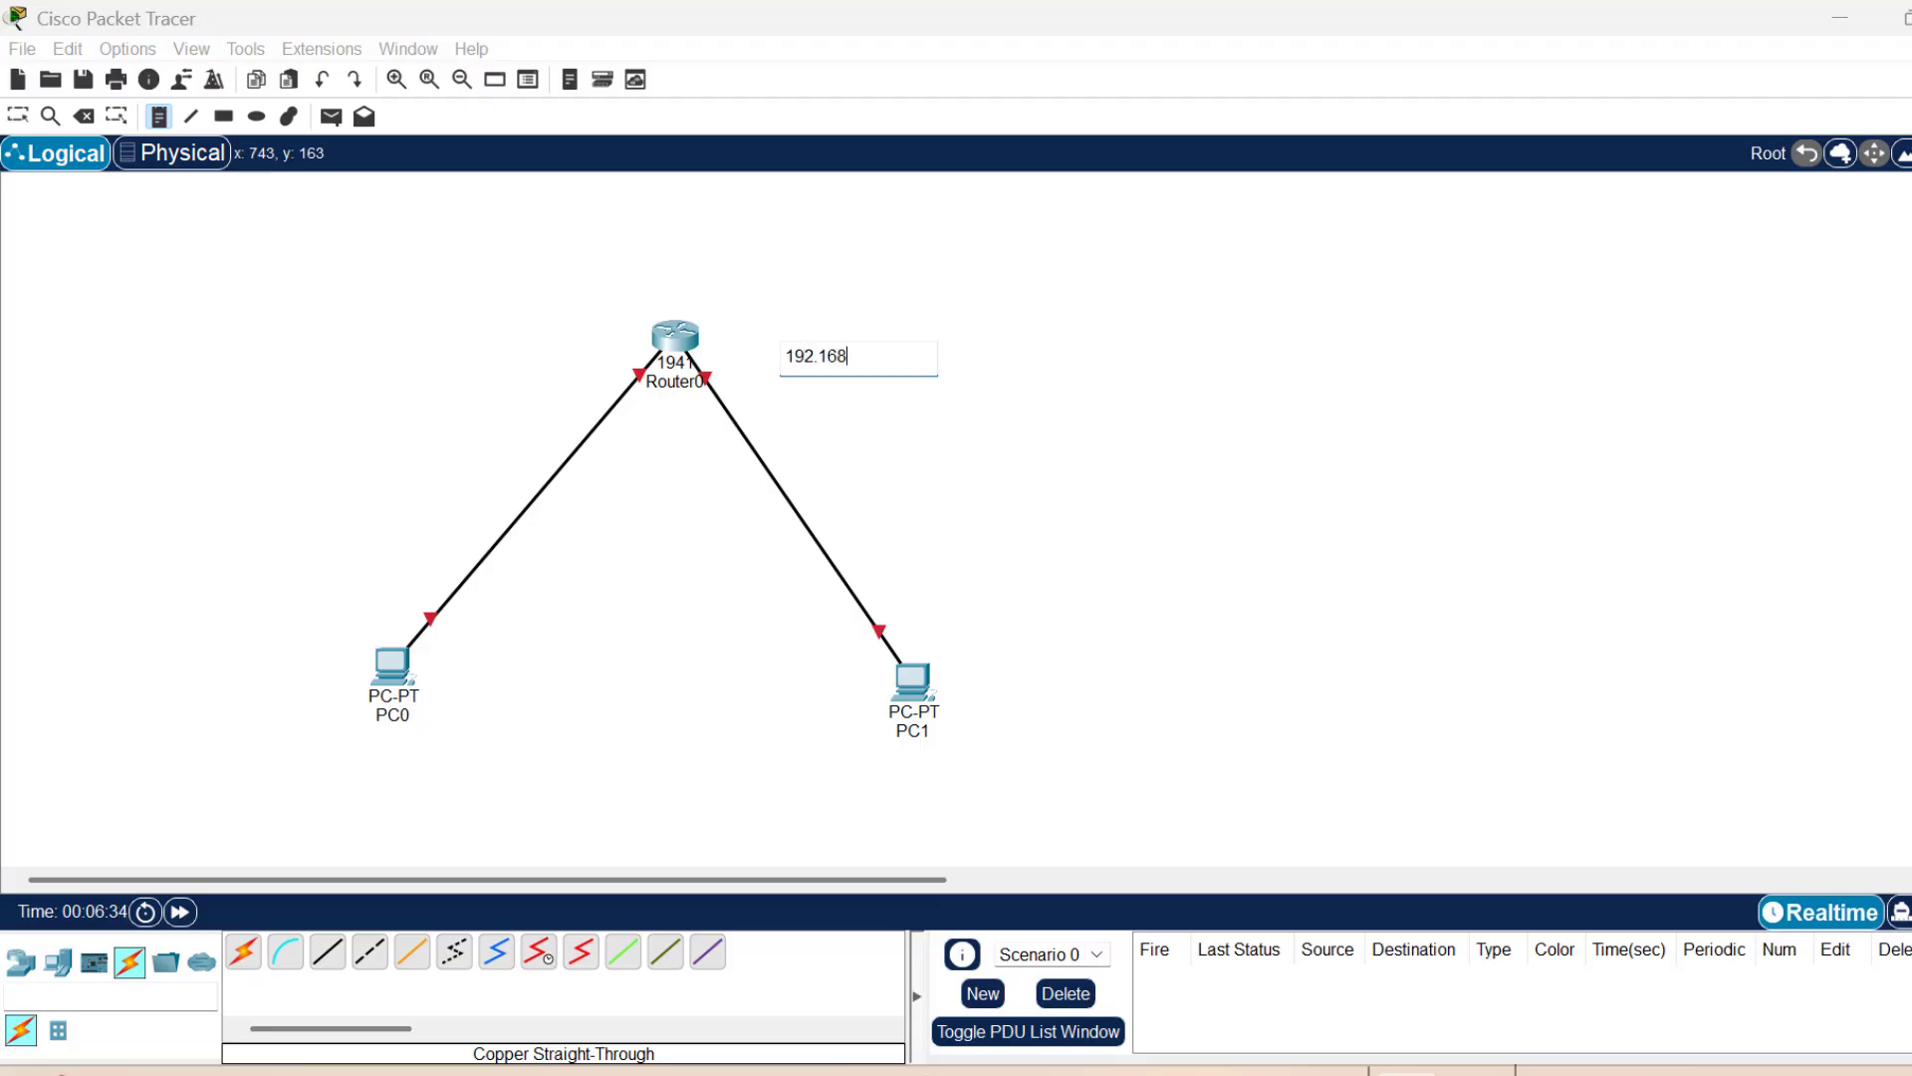
pyautogui.write('.2.0')
pyautogui.press('Return')
pyautogui.write('gig')
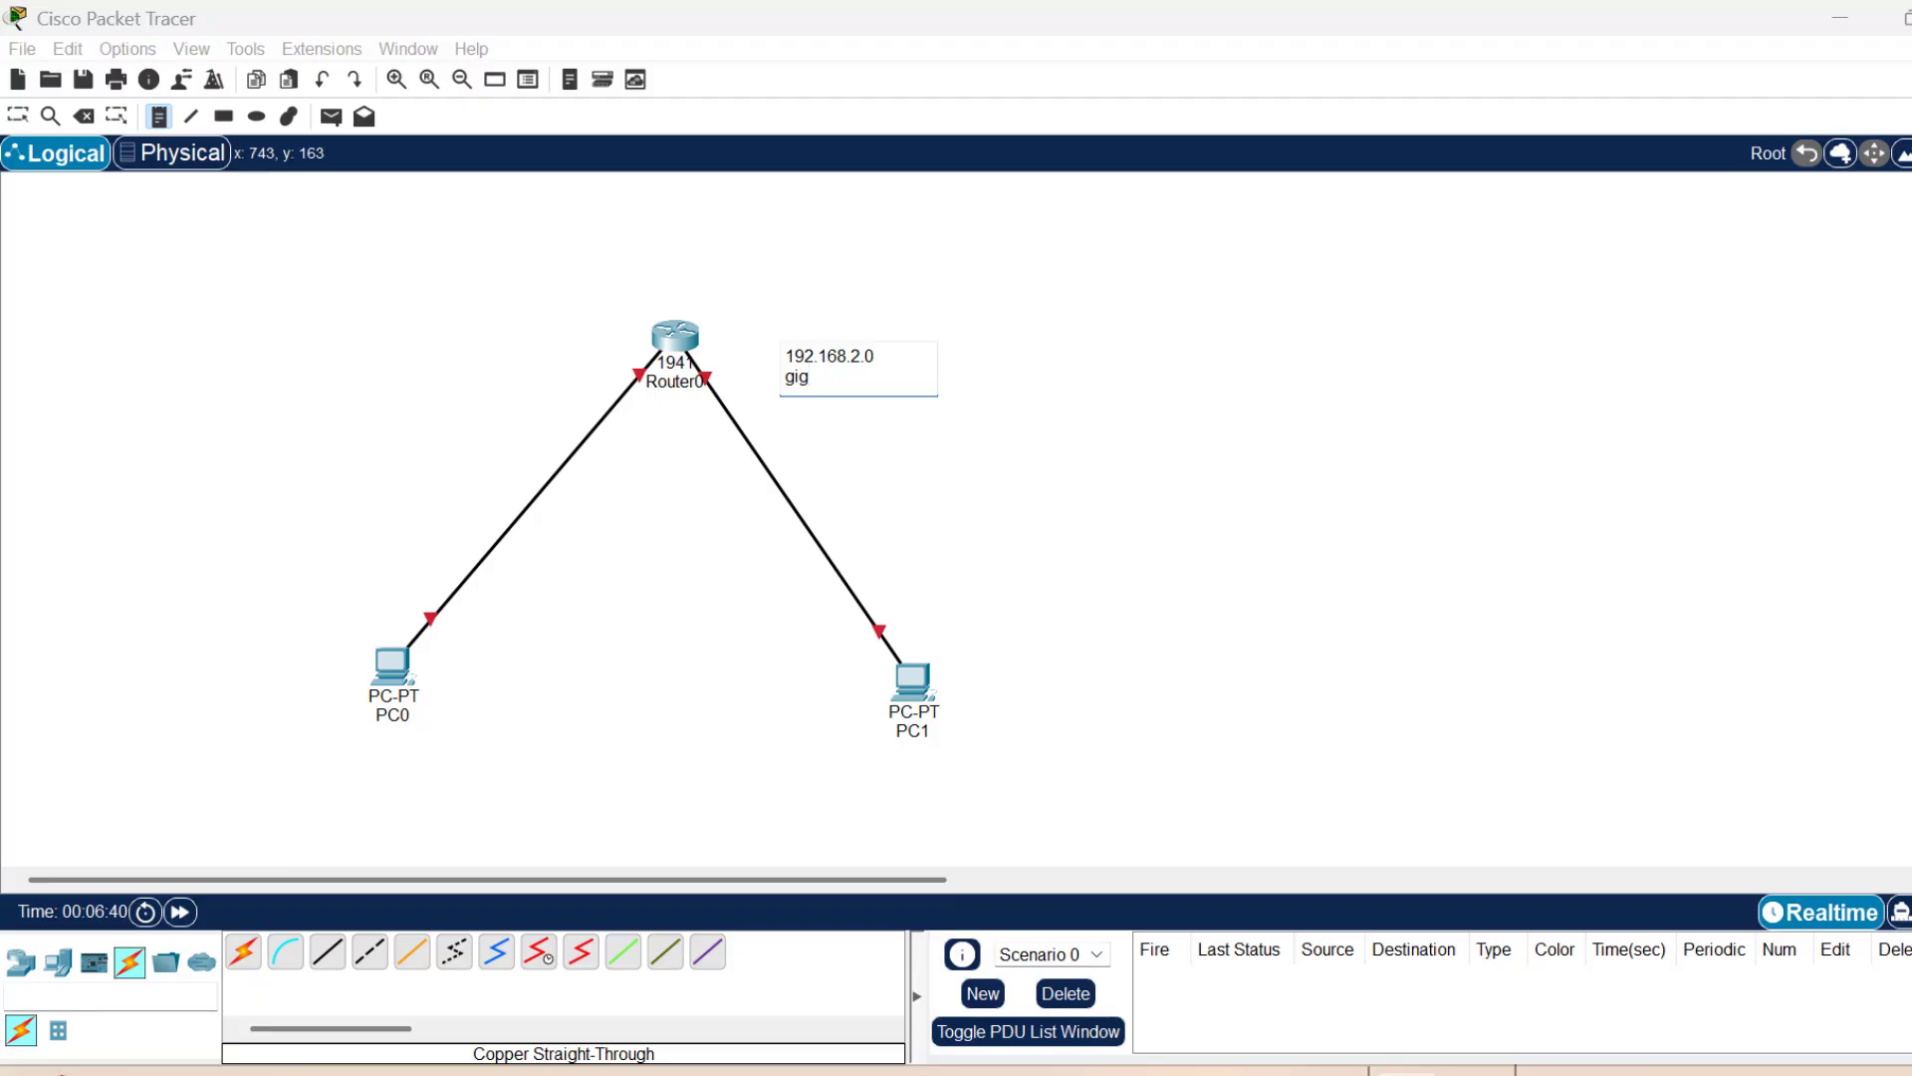
pyautogui.write('0/1 192.168.2.1')
pyautogui.press('Return')
pyautogui.write(';')
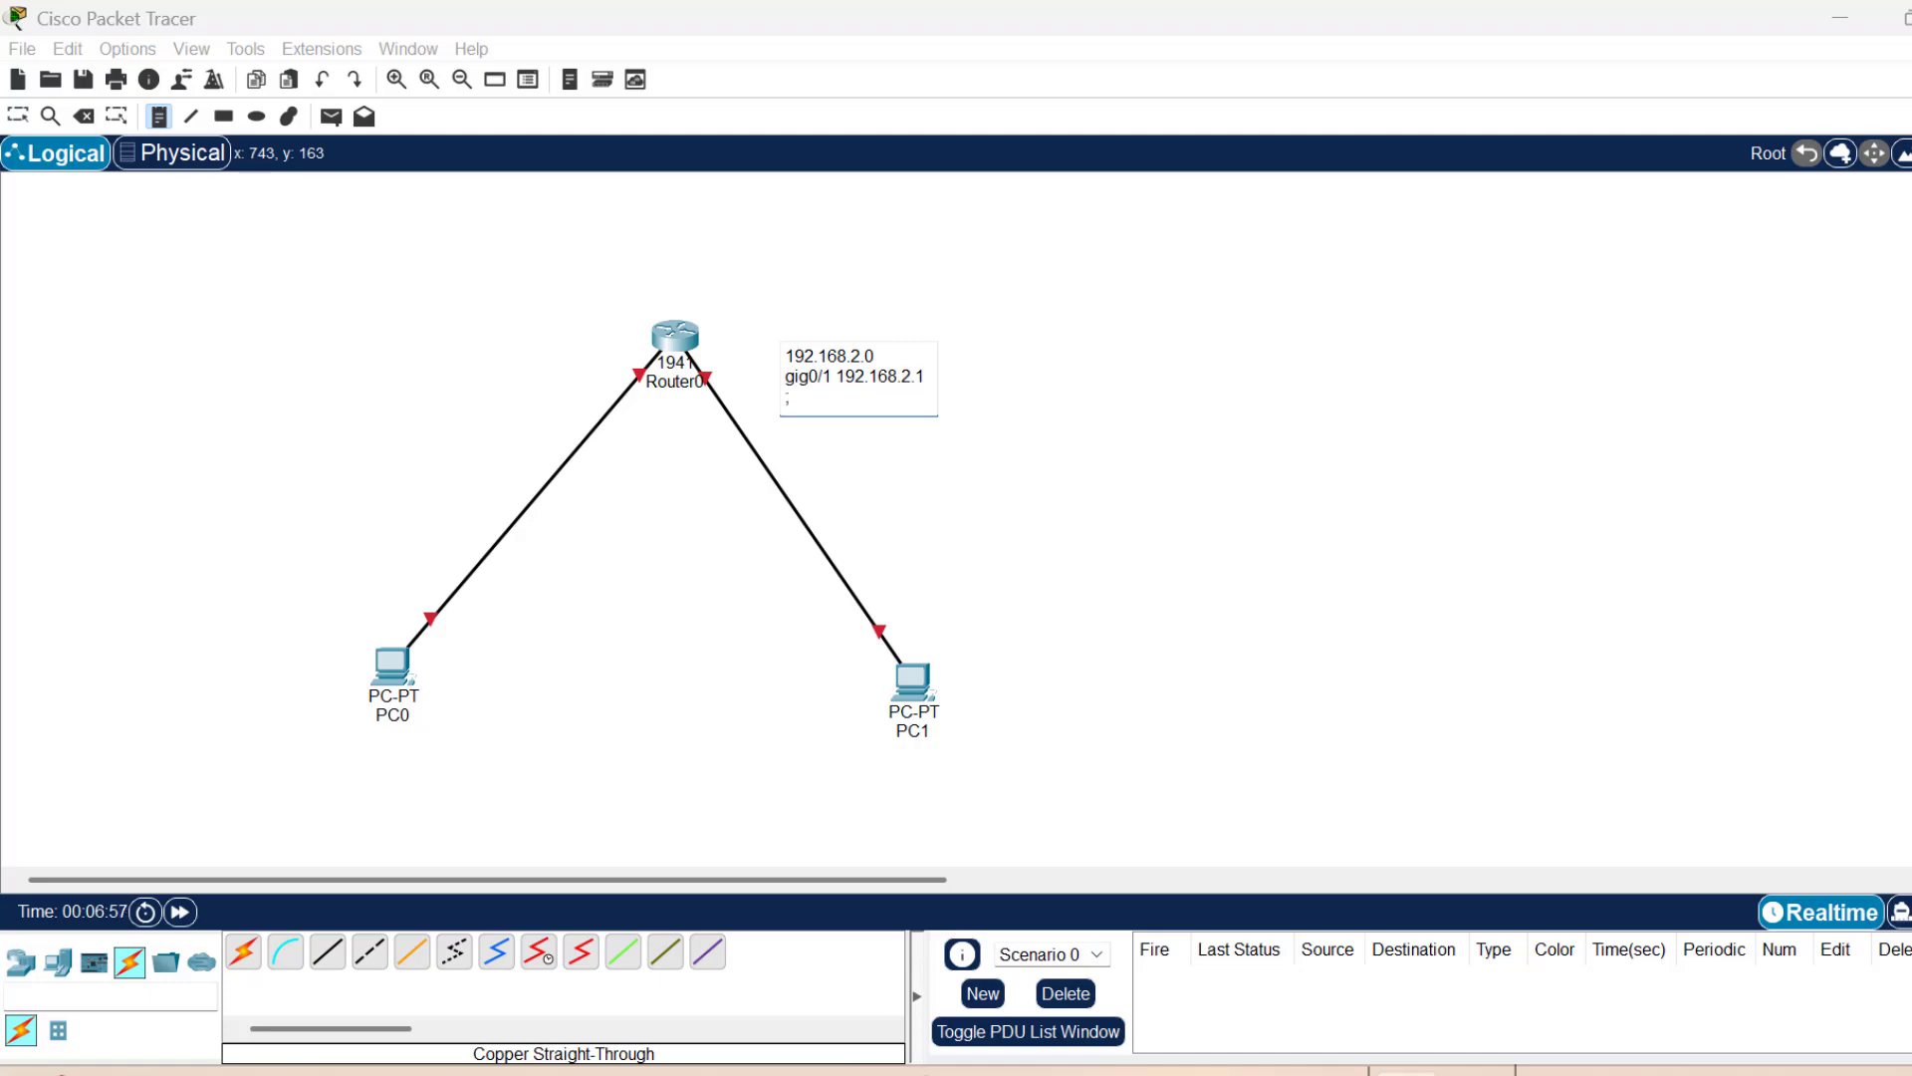
pyautogui.press('BackSpace')
pyautogui.write('pc0 192.168.2.2')
# - Add a three-line note on the PC0 side of Router0: "192.168.1.0", "gig0/0 192.168.1.1" and "pc0 192.168.1.2"
pyautogui.click(446, 344)
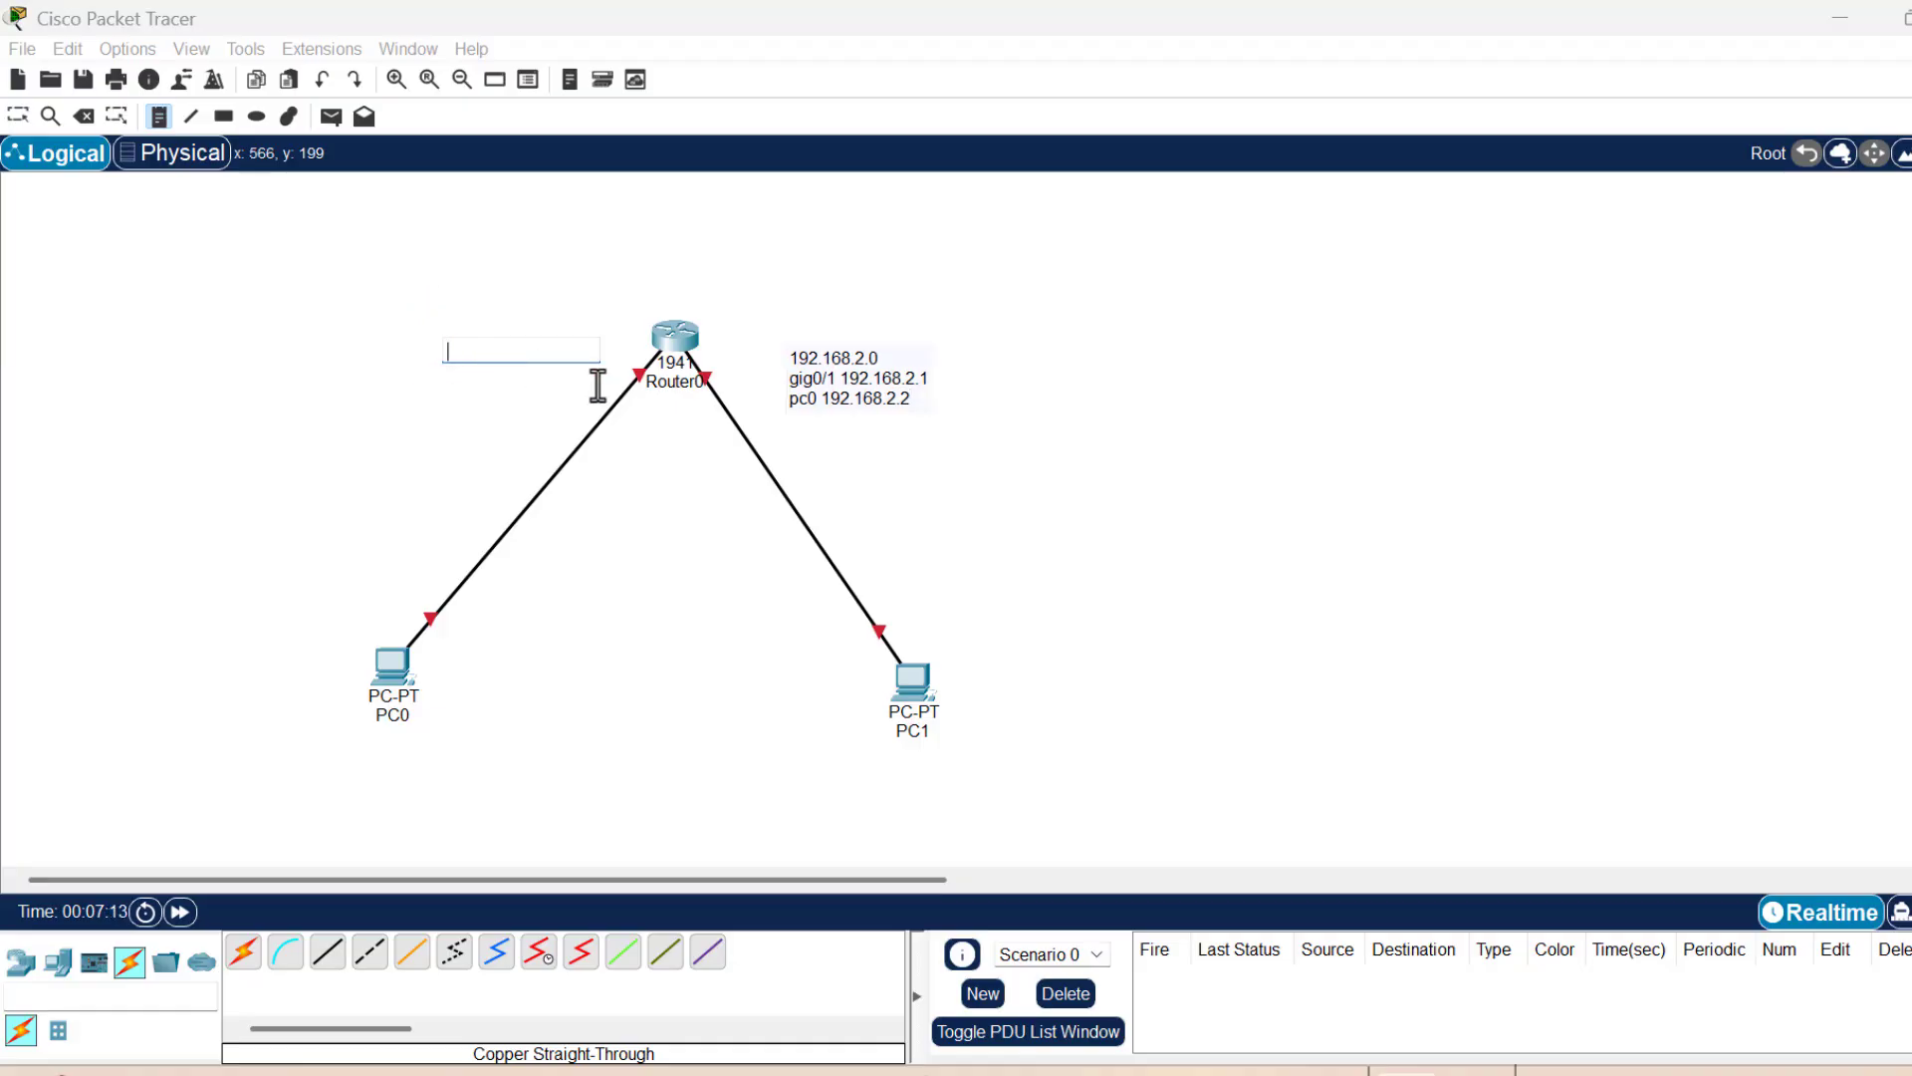
pyautogui.write('192.168.1.0')
pyautogui.press('Return')
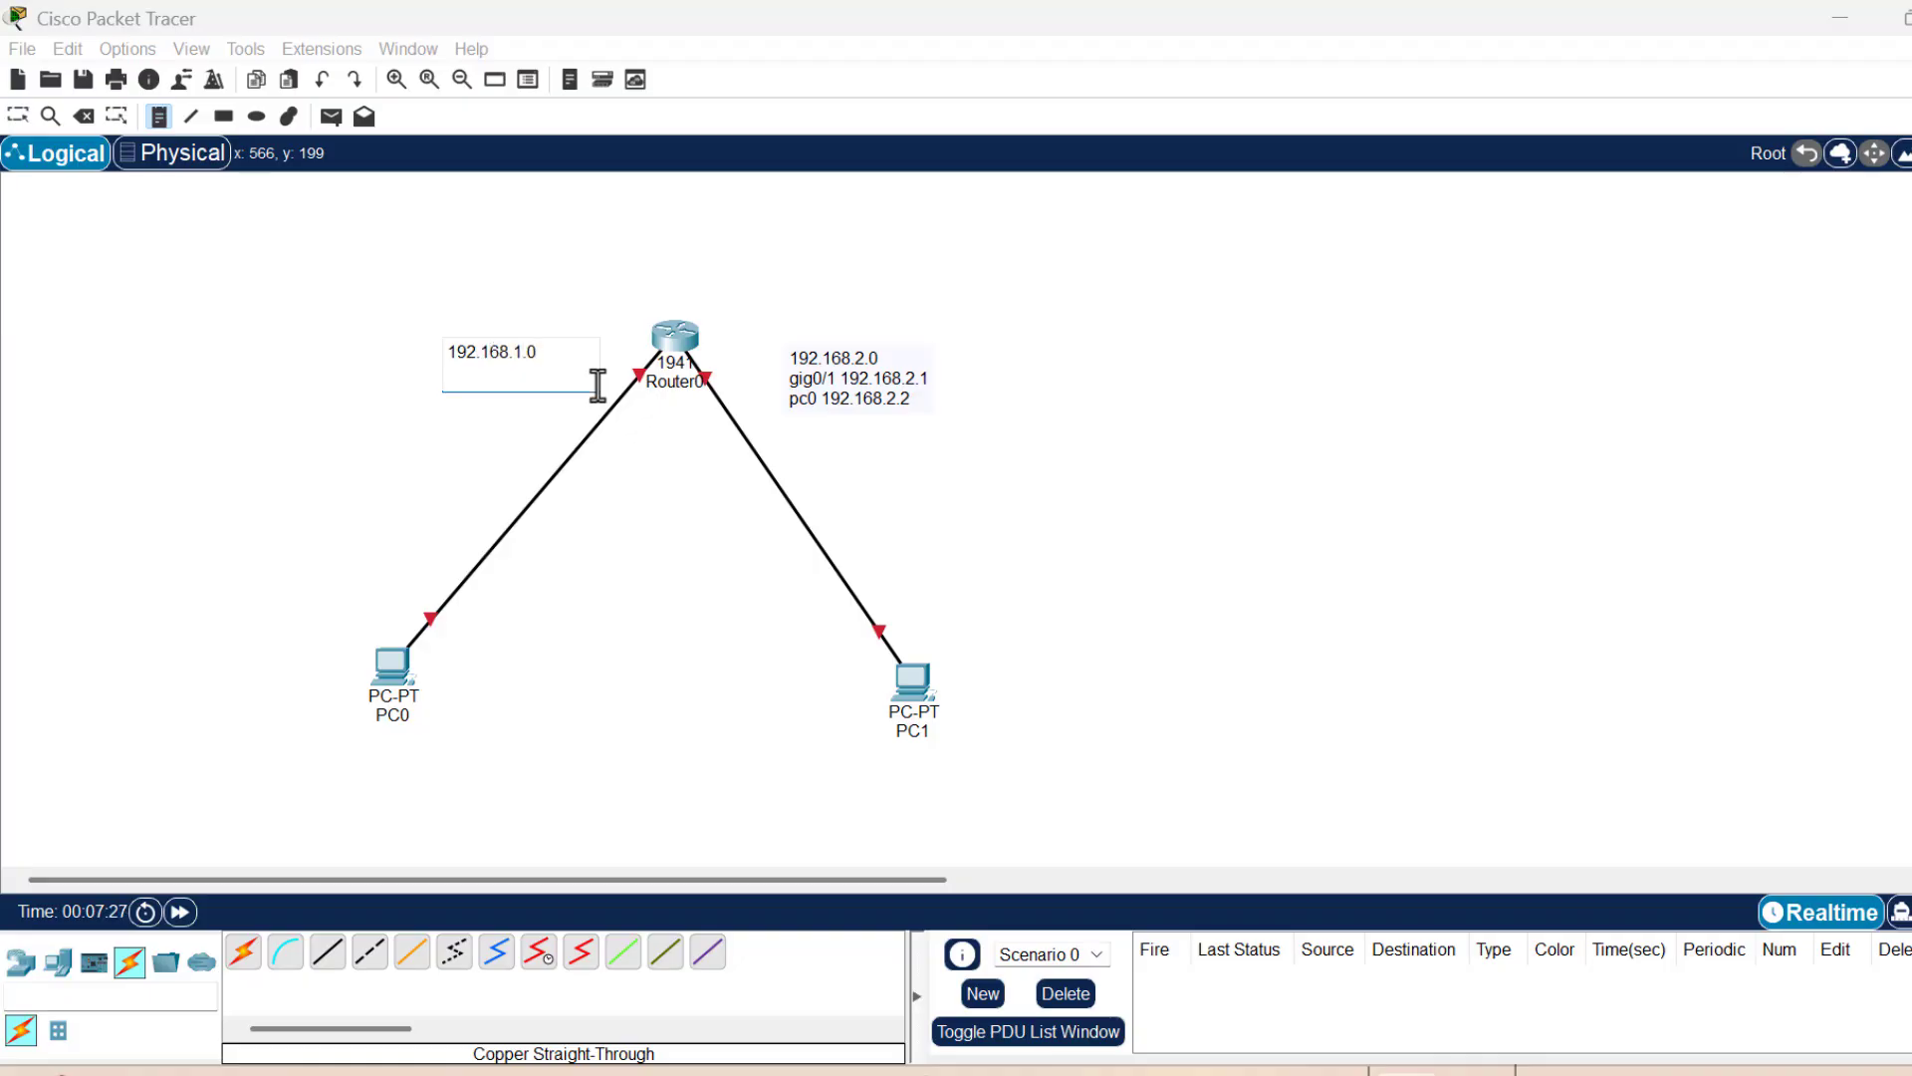
pyautogui.write('gig0/0 192.168.1.1')
pyautogui.press('Return')
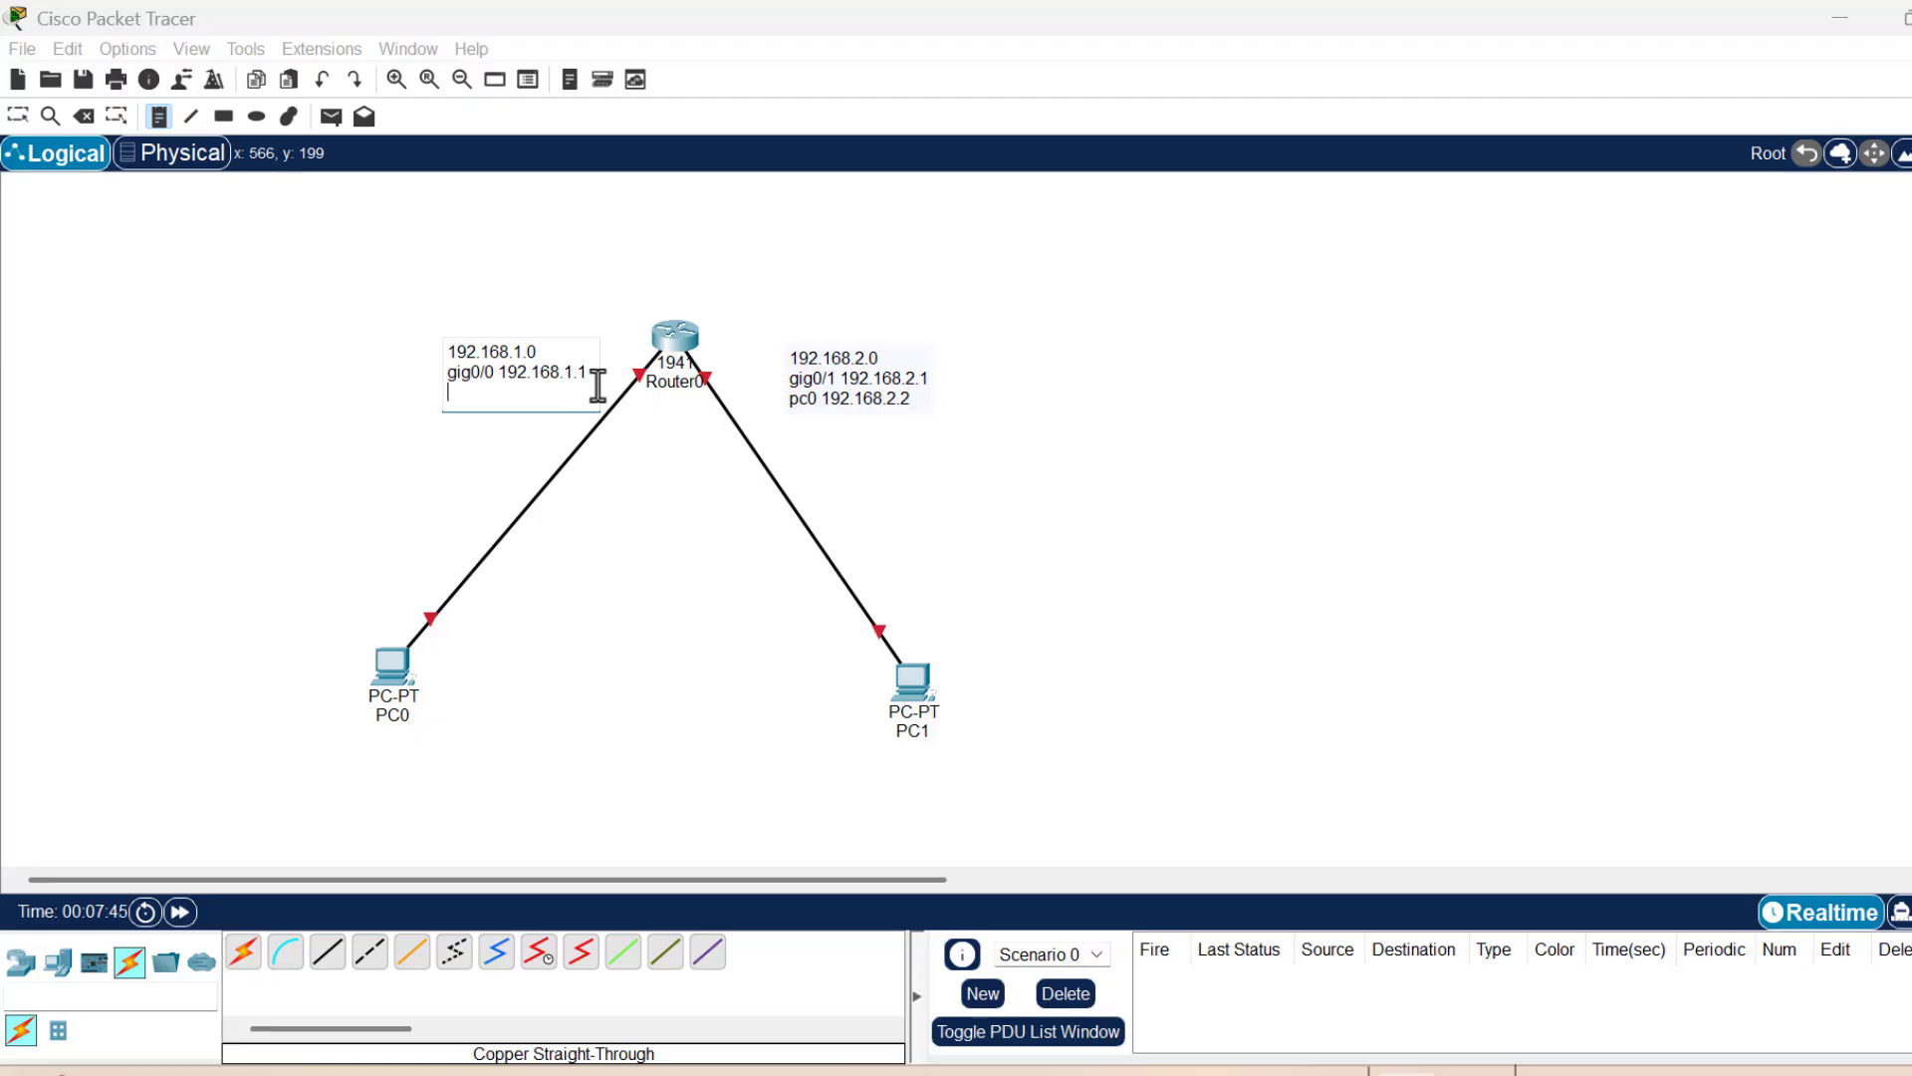
pyautogui.write('pc0 192.168.1.2')
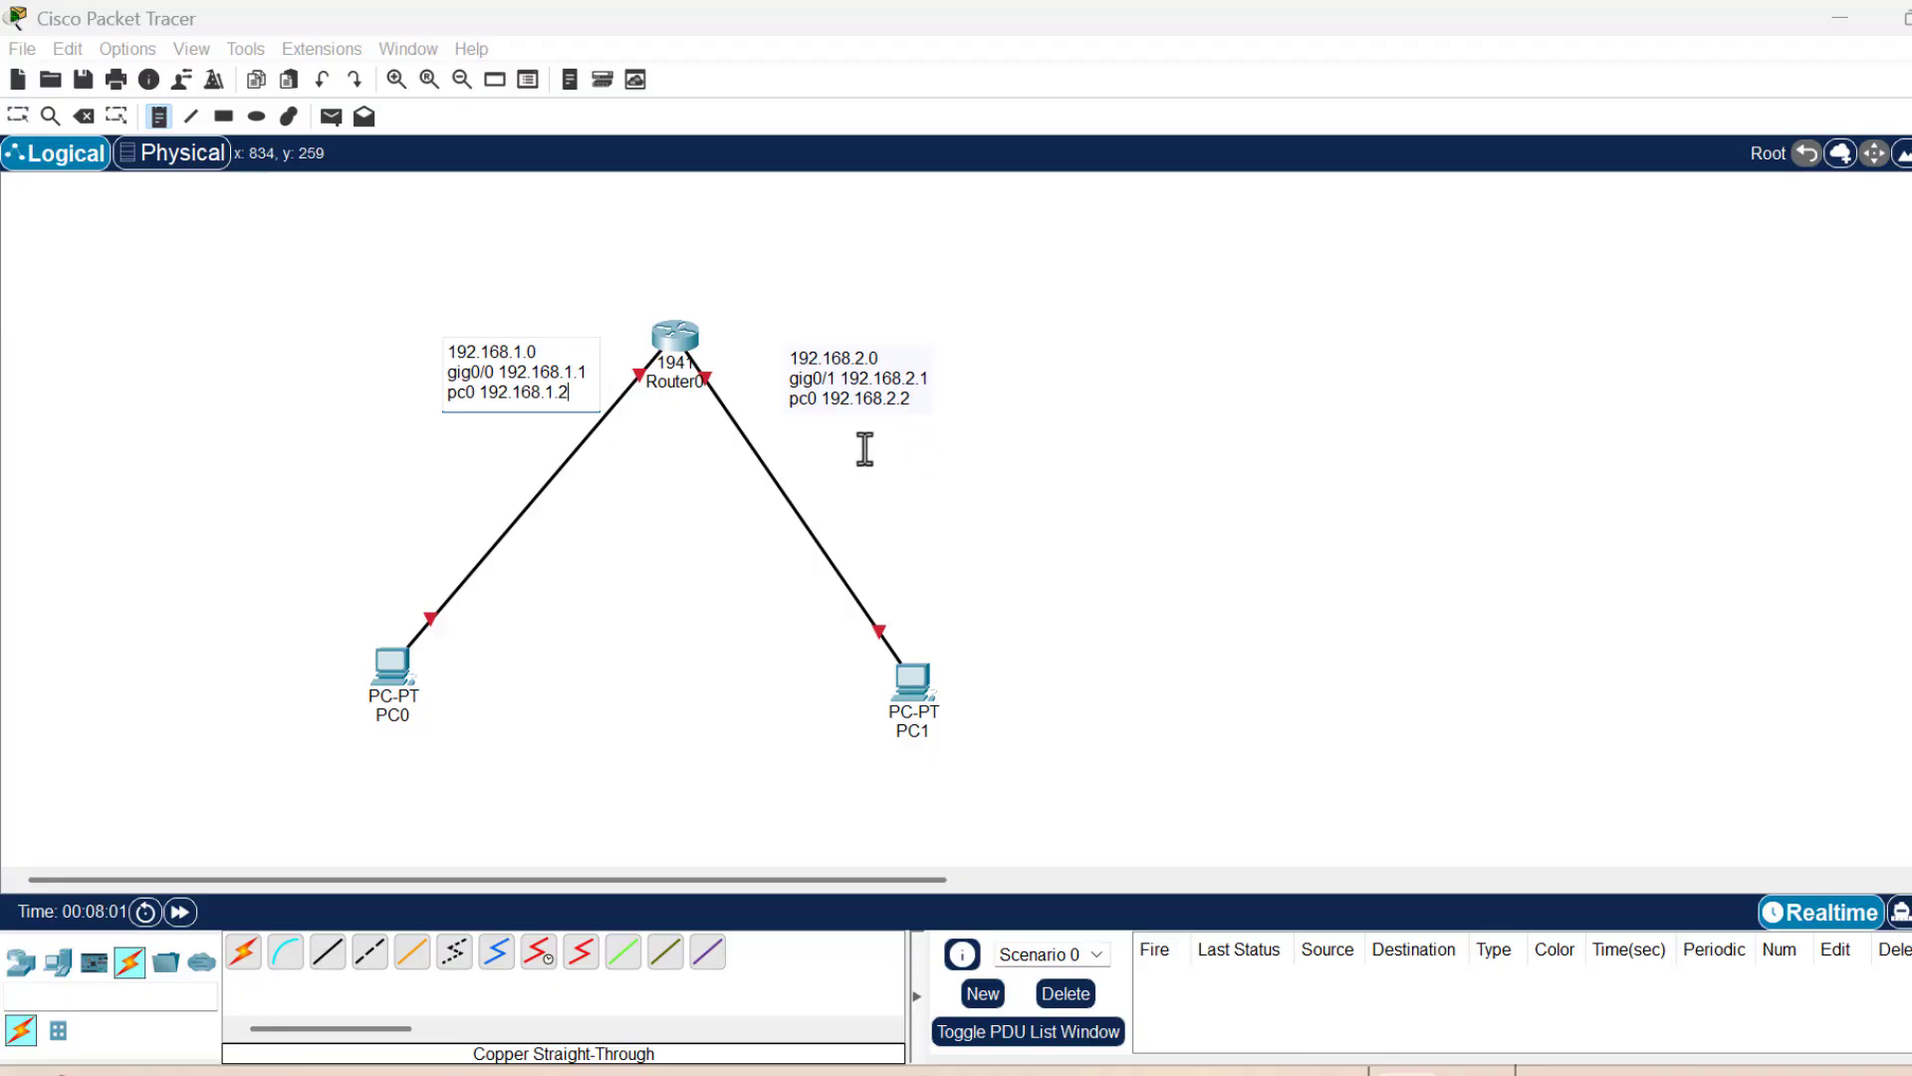
# - Correct the device name in the last line of the 192.168.2.0 note to pc1
pyautogui.click(818, 402)
pyautogui.doubleClick(816, 398)
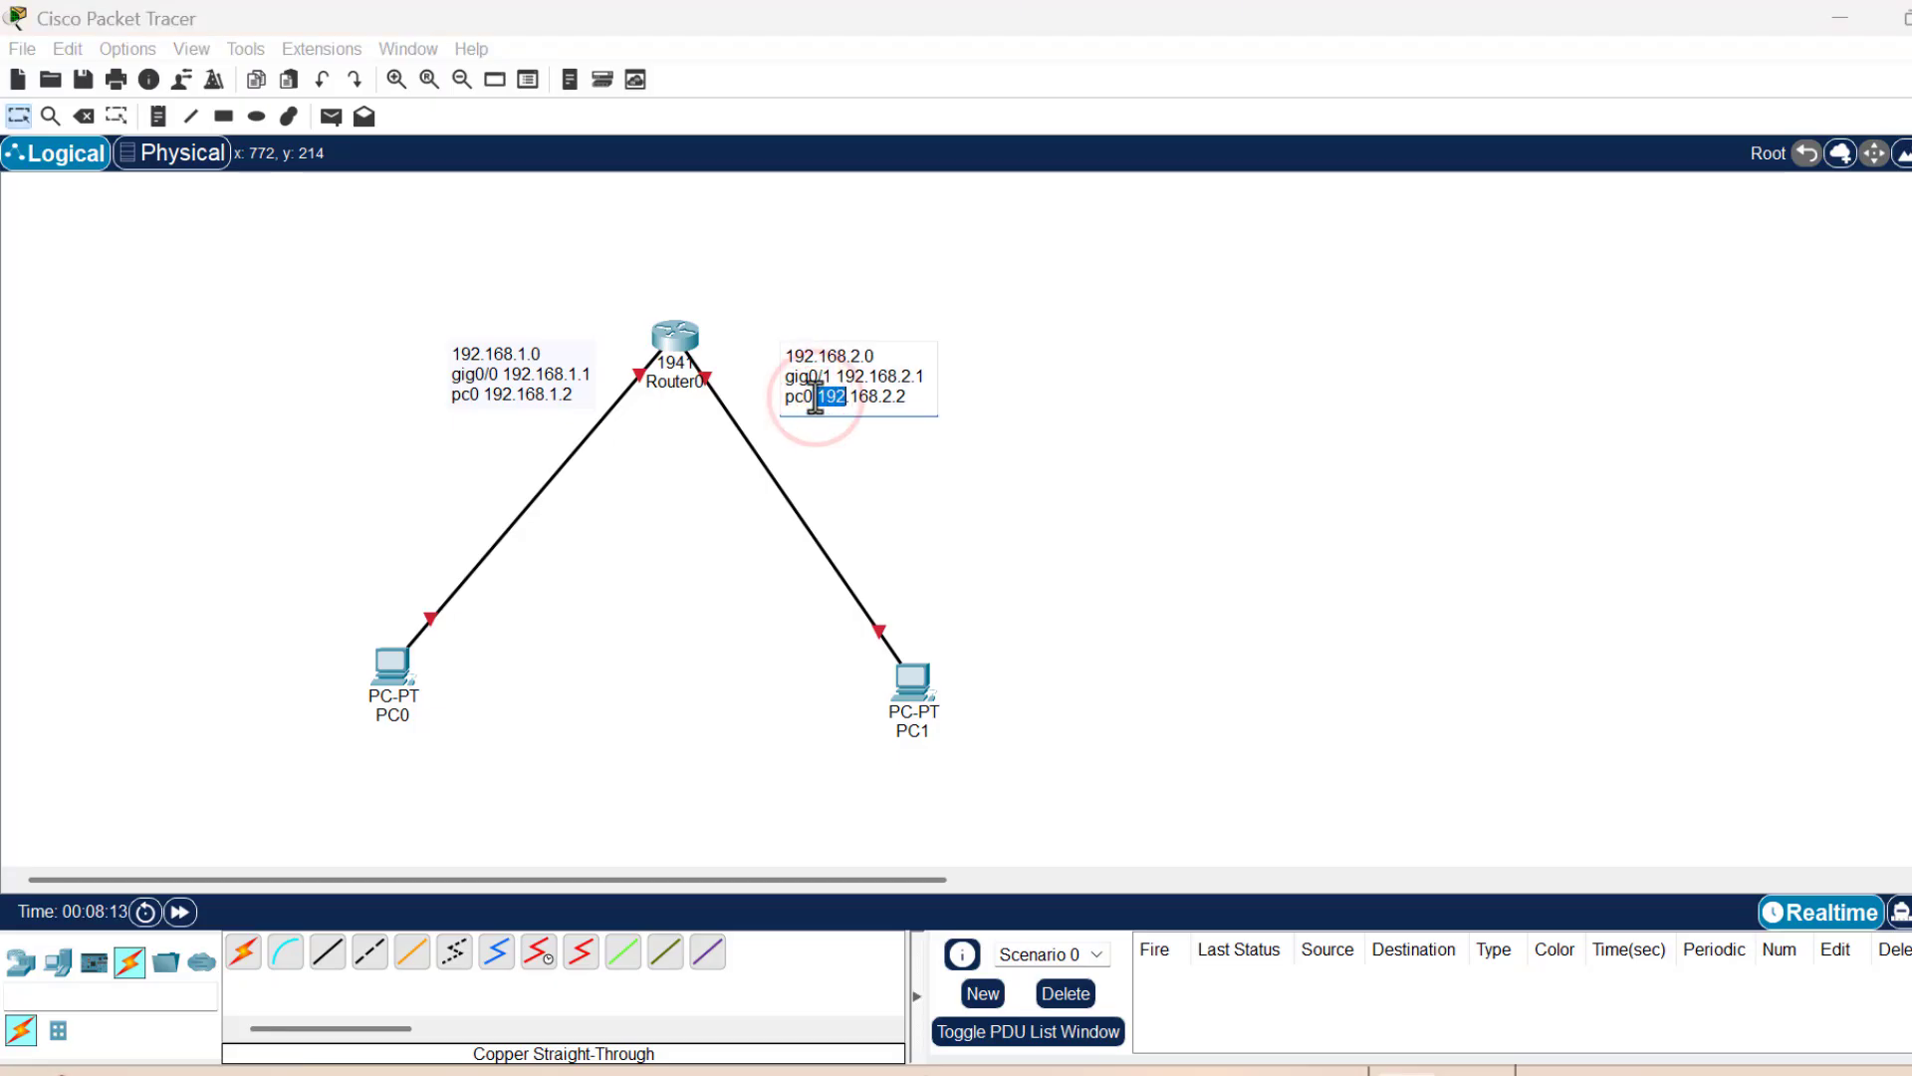
pyautogui.click(814, 396)
pyautogui.press('BackSpace')
pyautogui.write('1')
pyautogui.click(956, 430)
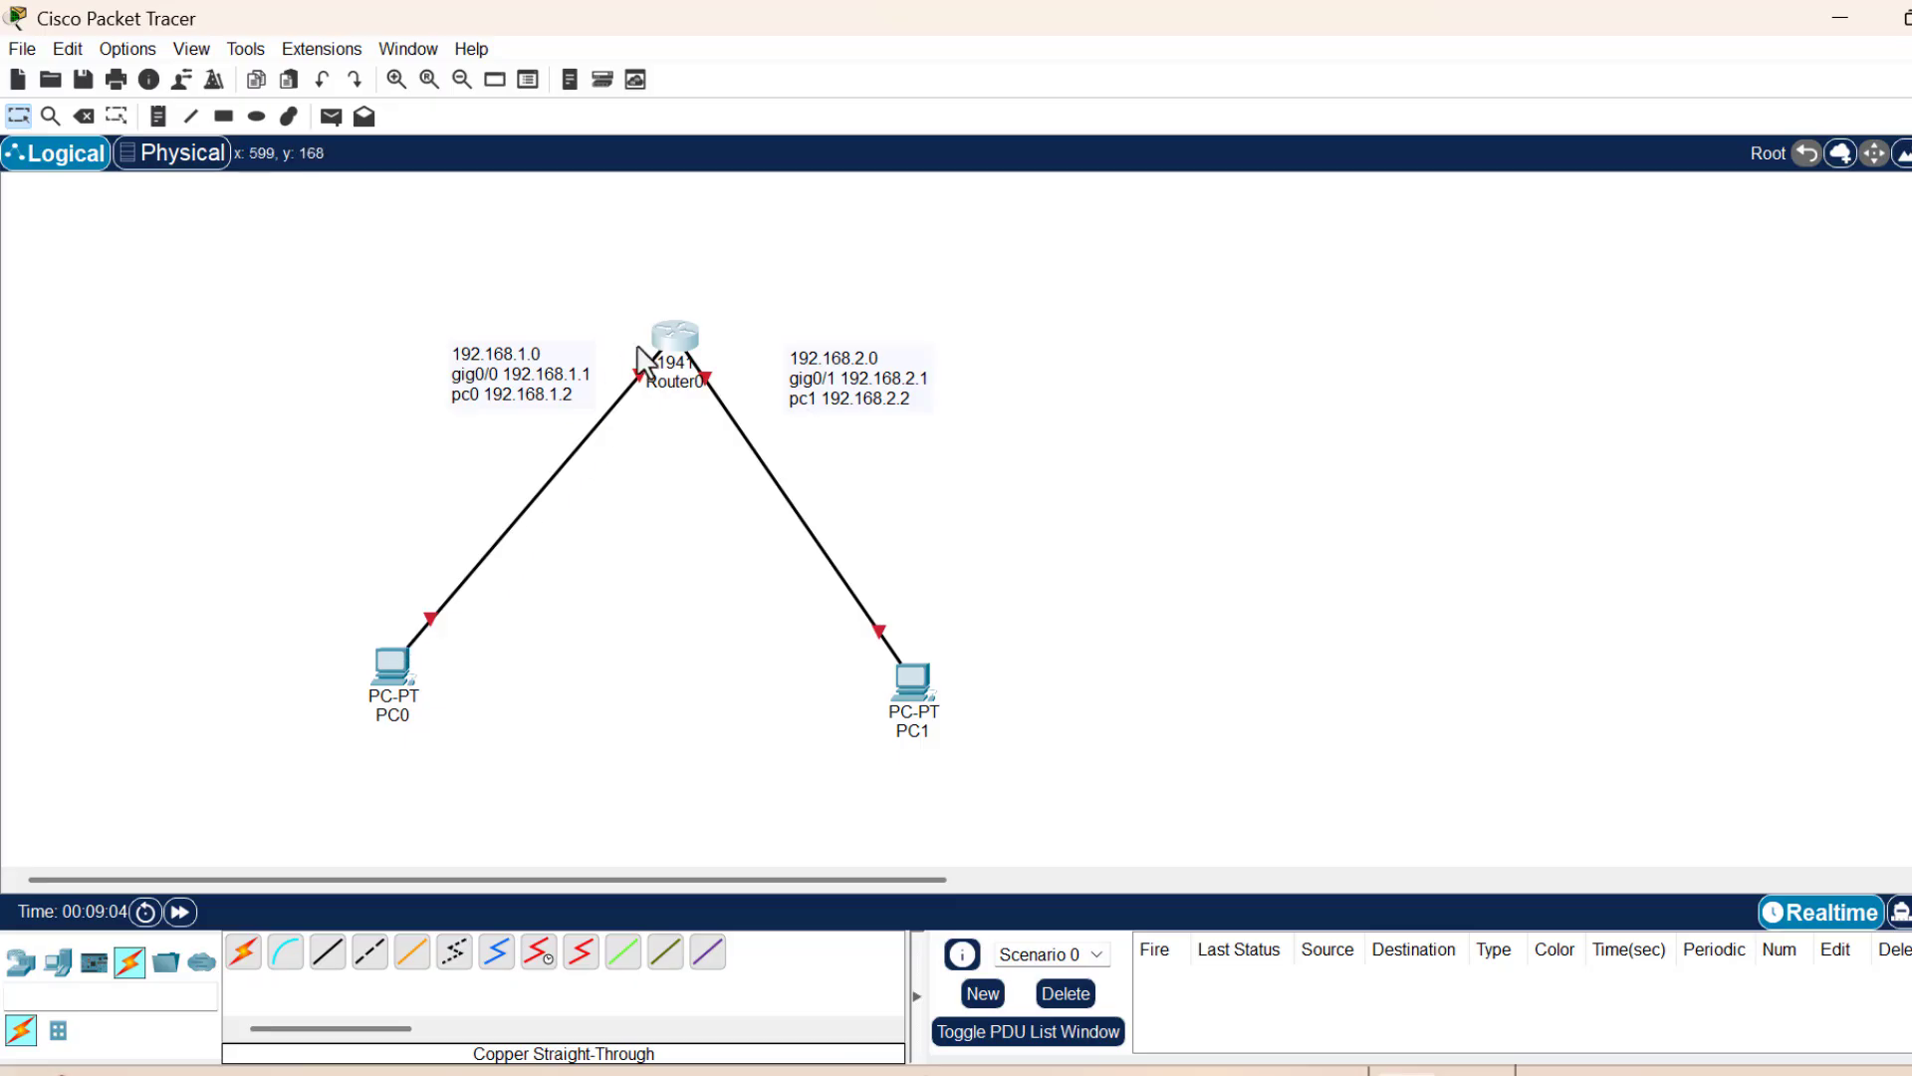
# - Open Router0's command line and decline the initial configuration dialog to reach the user prompt
pyautogui.click(676, 336)
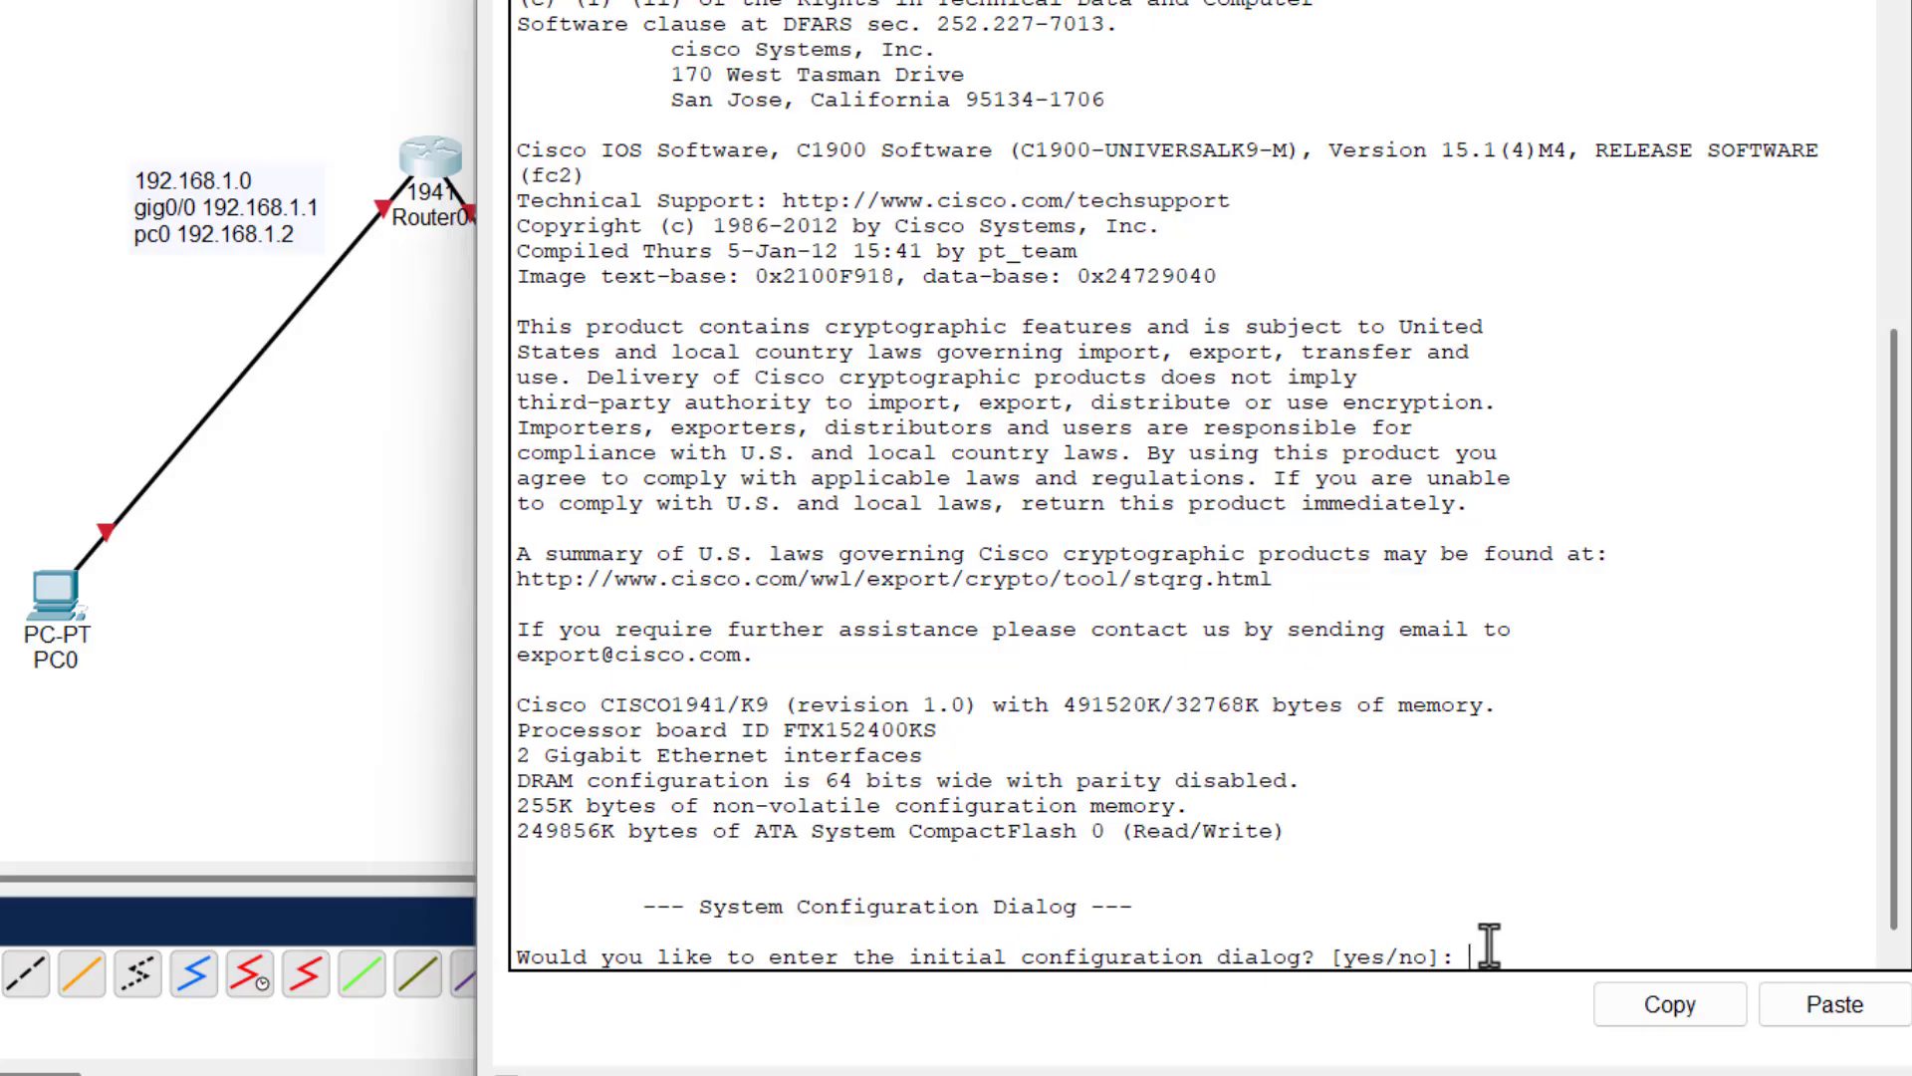
pyautogui.write('n')
pyautogui.press('Return')
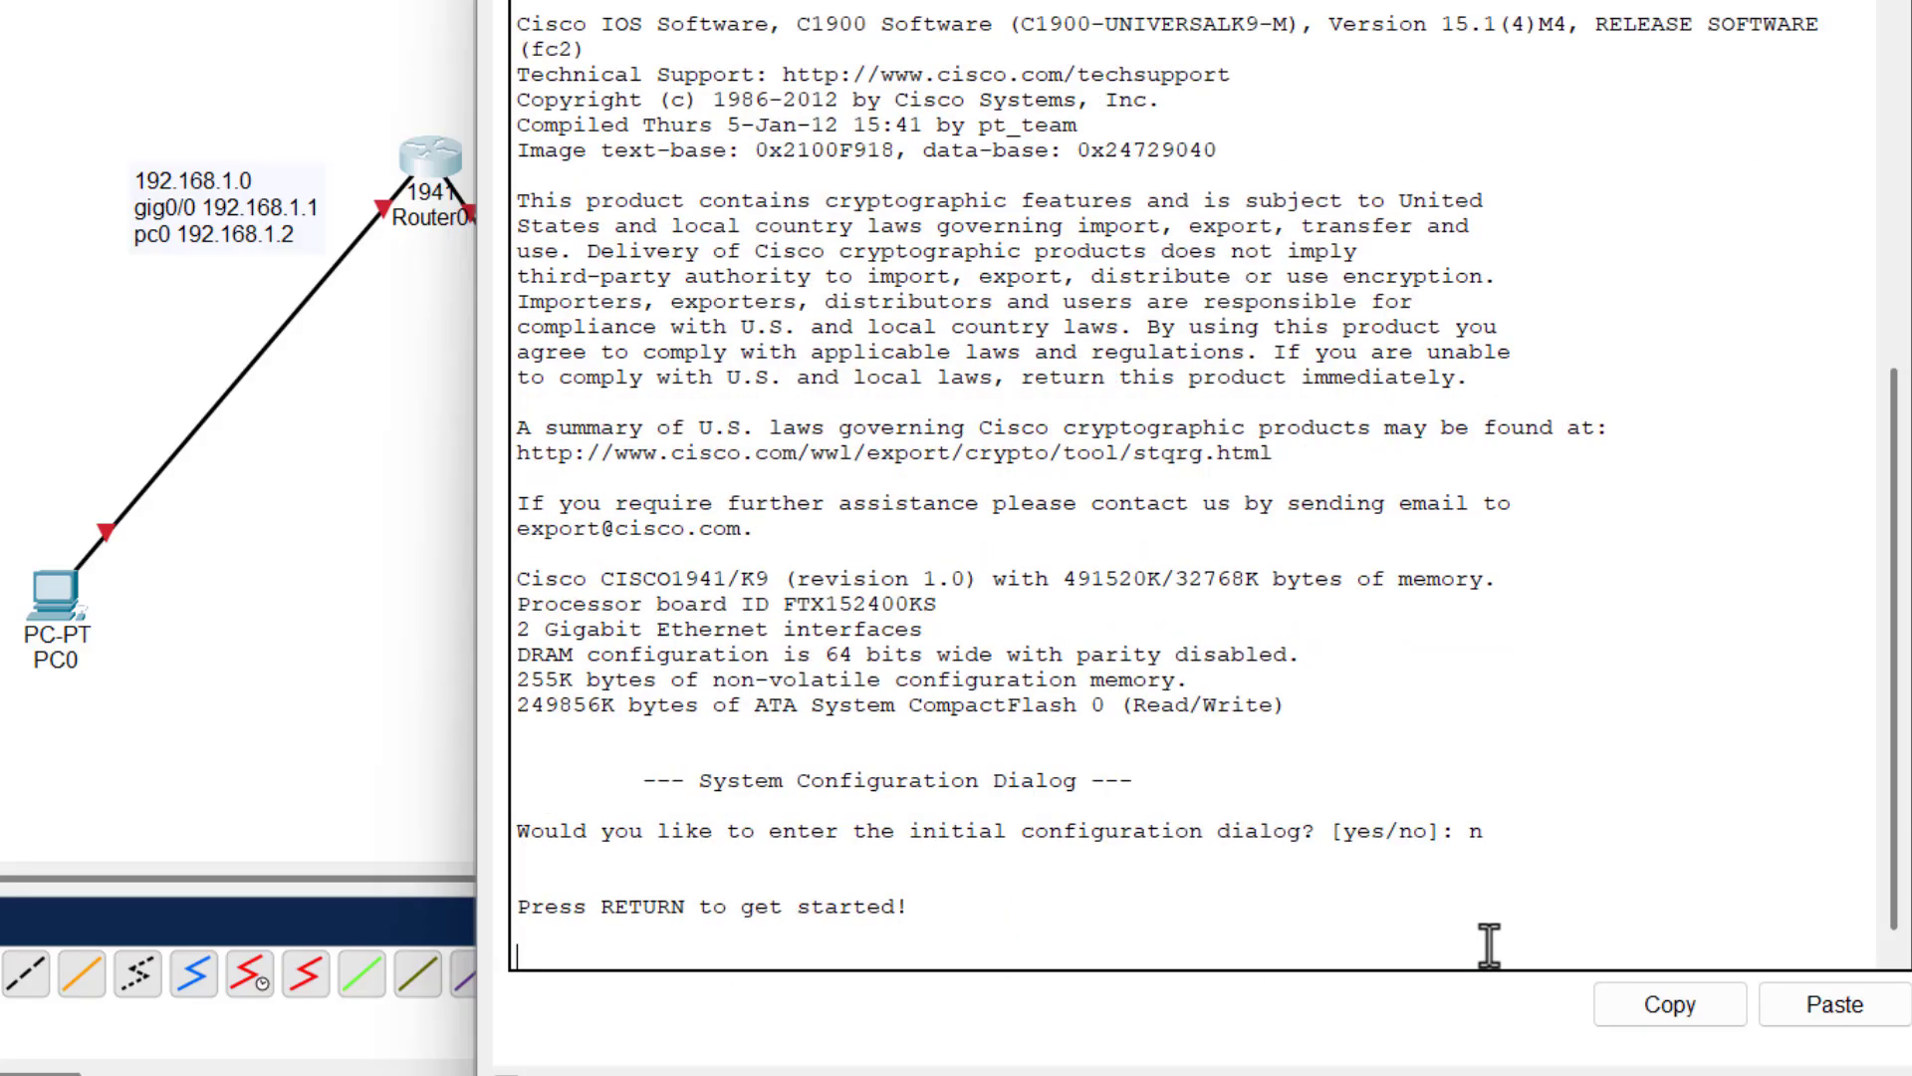
pyautogui.press('Return')
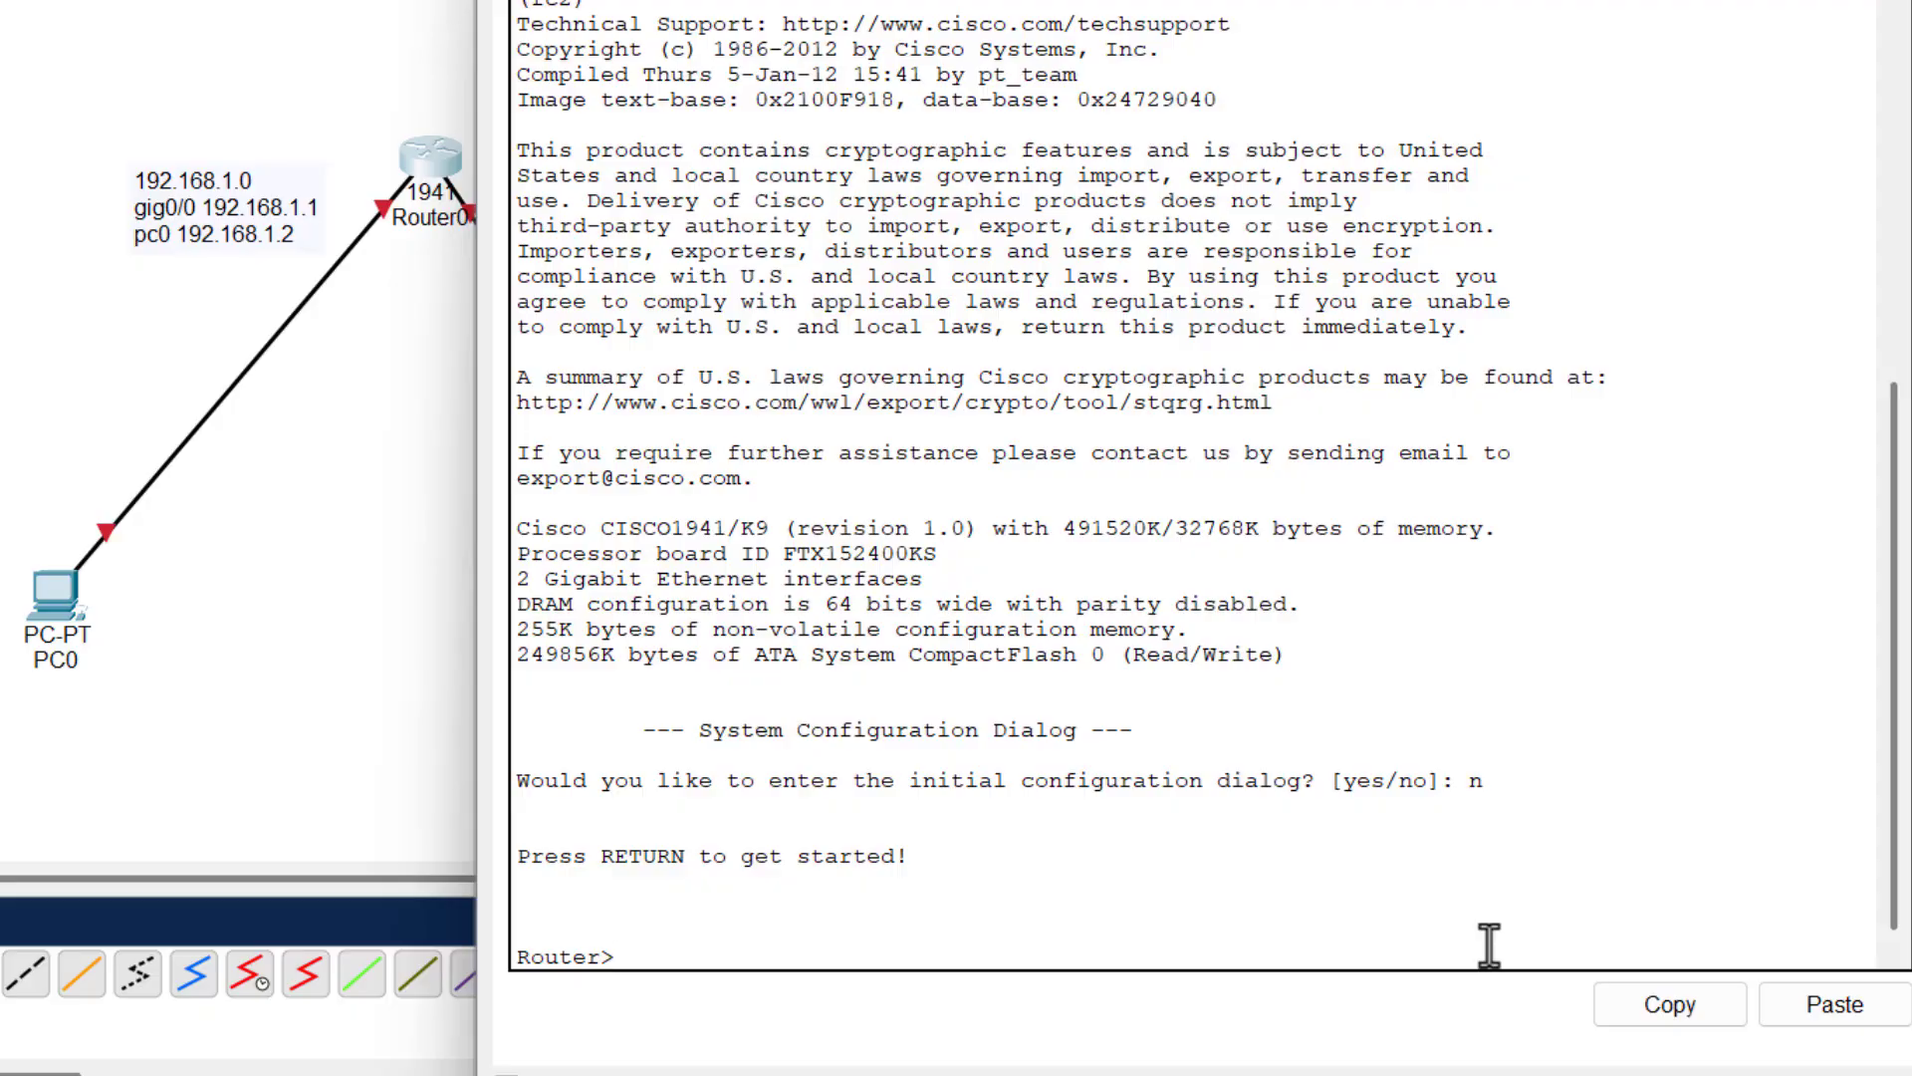
# - Enter privileged mode with "en" and global configuration mode with "conf t" on Router0
pyautogui.write('en')
pyautogui.press('Return')
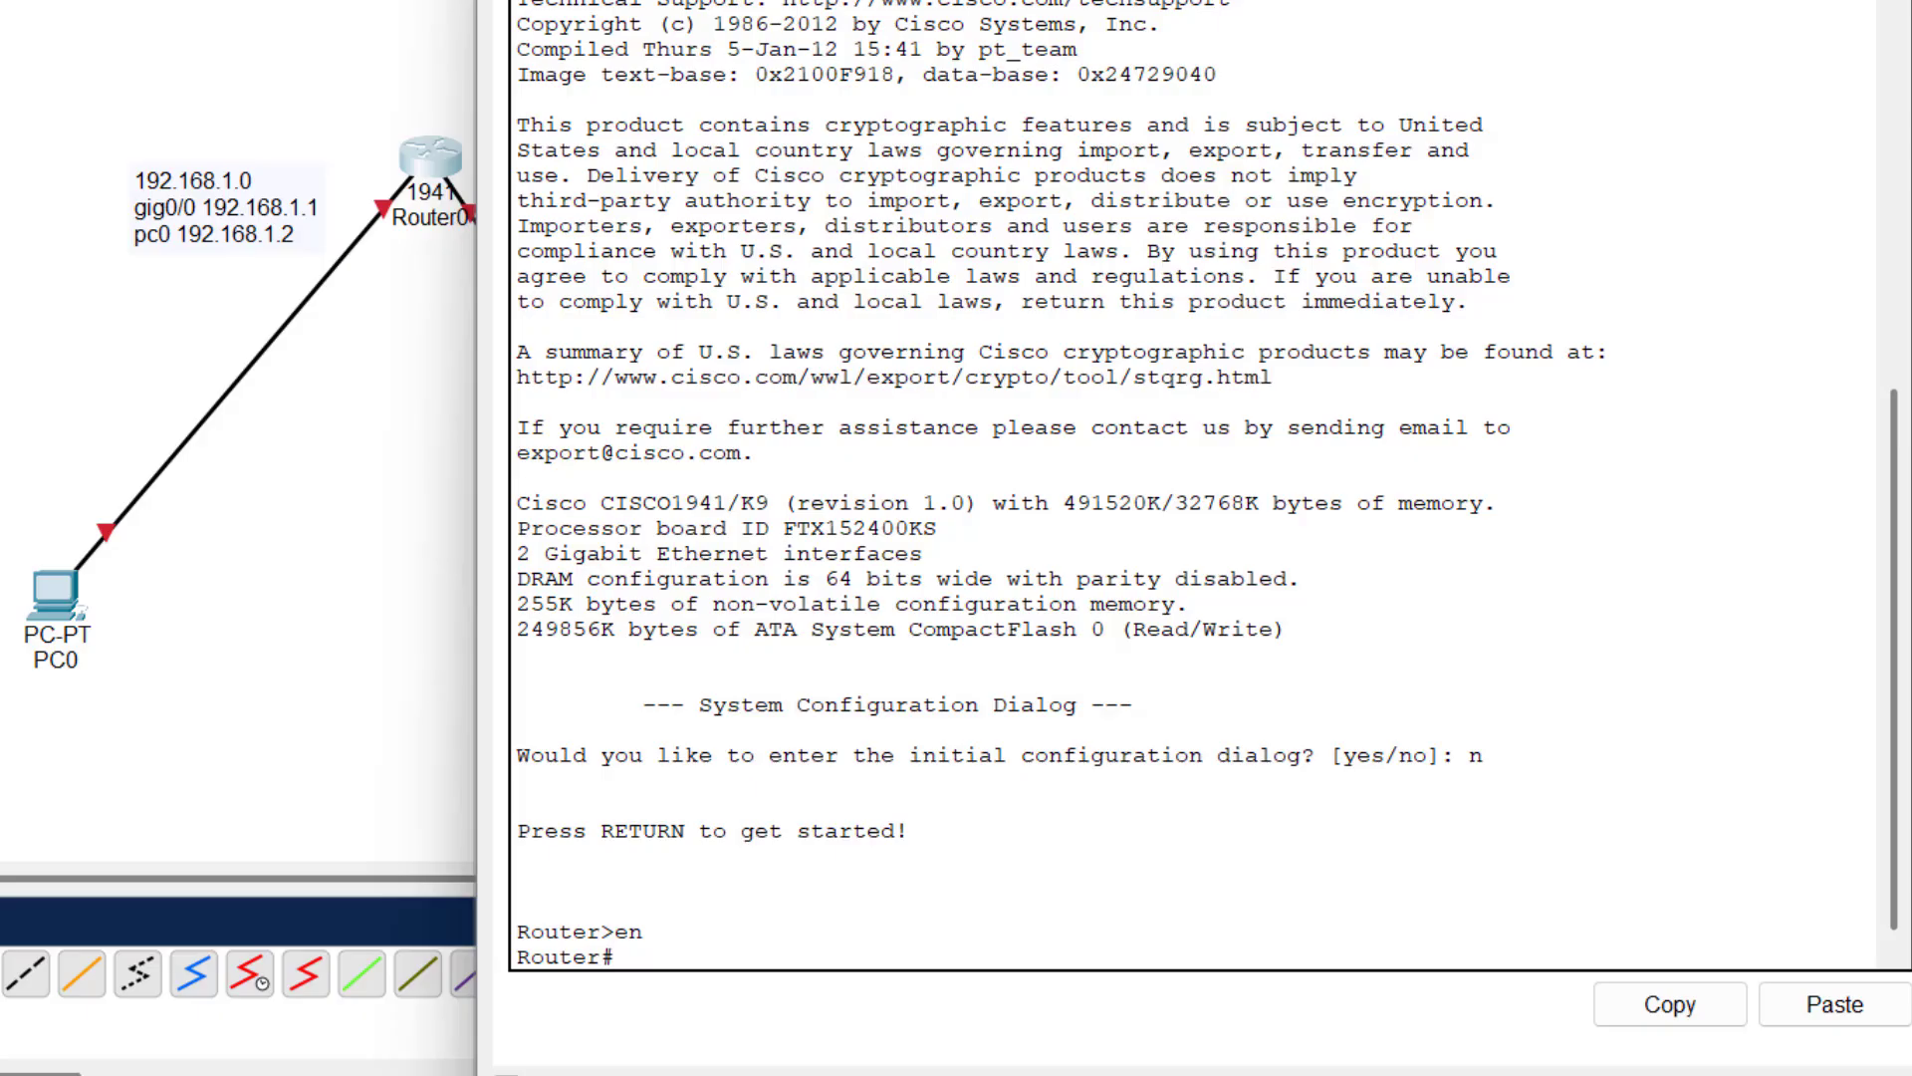
pyautogui.write('conf t')
pyautogui.press('Return')
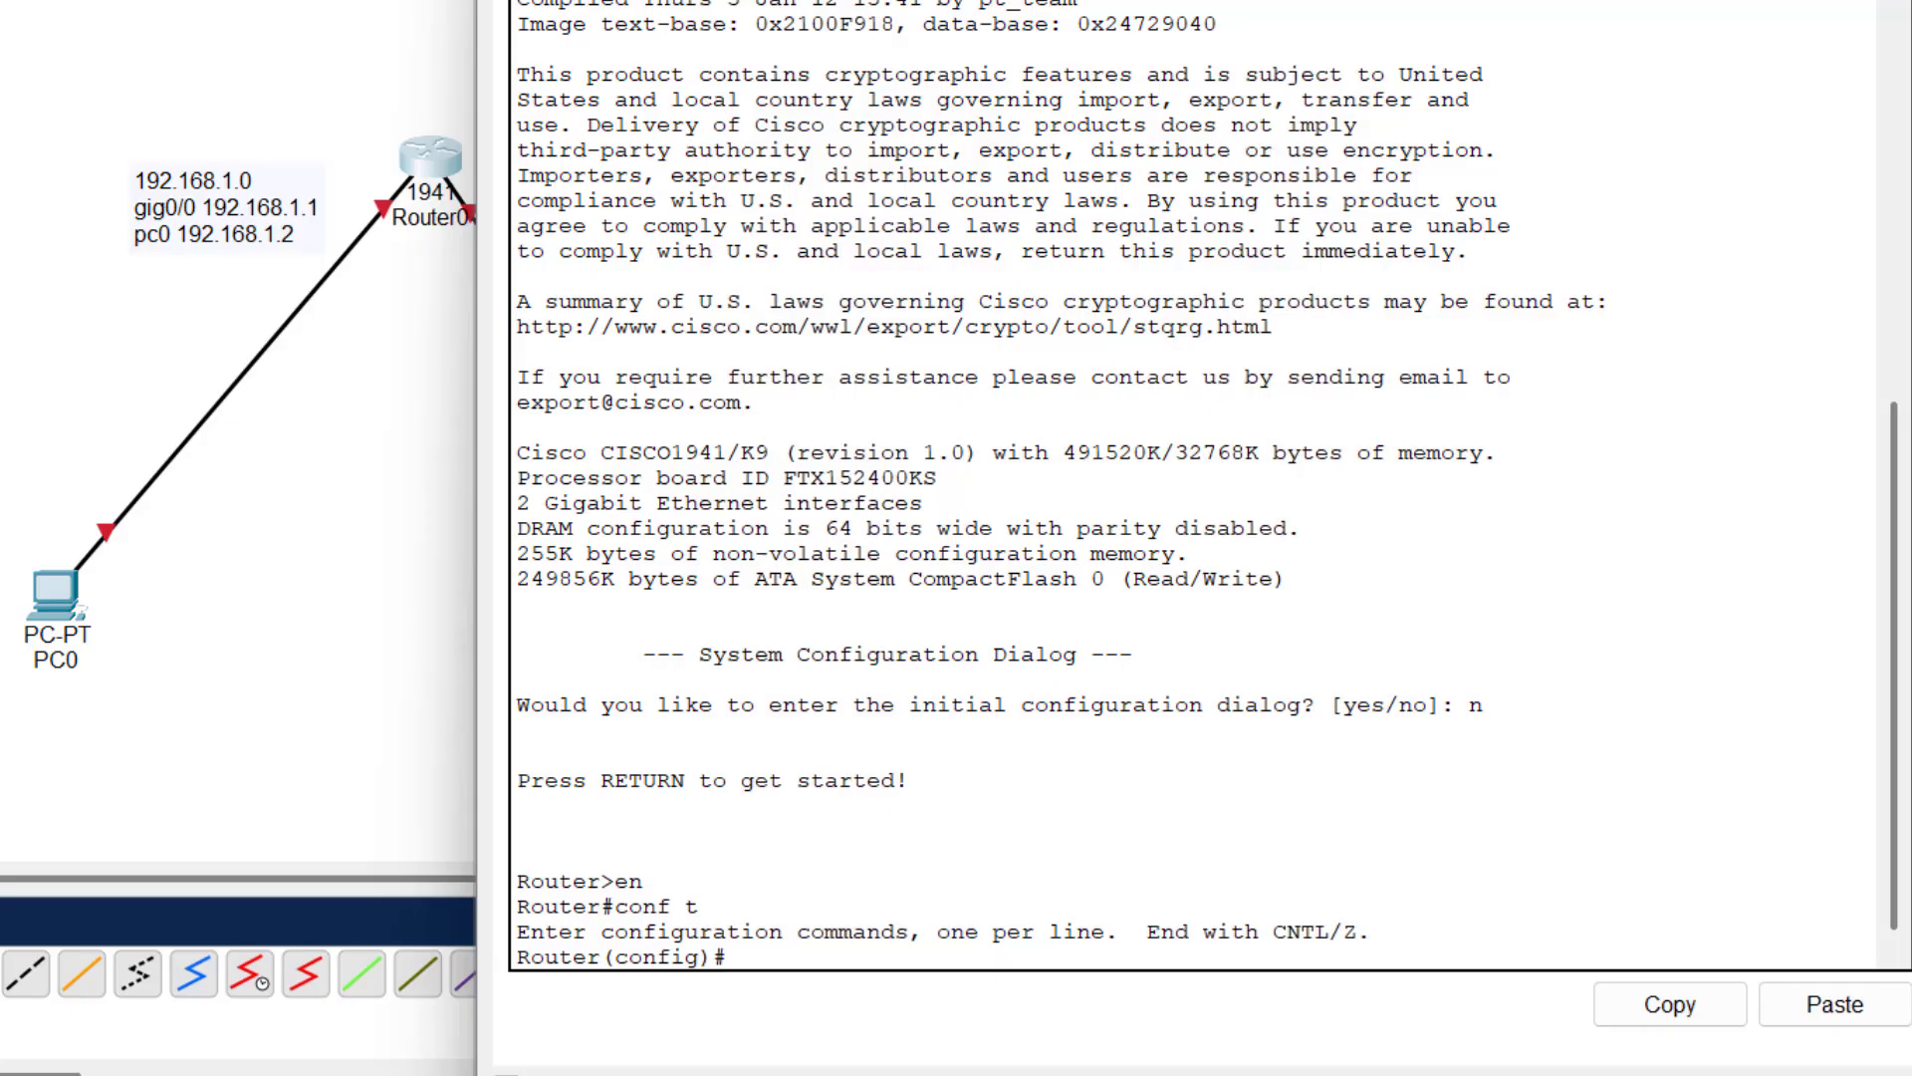
# - Enter interface configuration for gig0/1 on Router0 and assign it 192.168.2.1 with mask 255.255.255.0 using "ip add"
pyautogui.write('int gig')
pyautogui.moveTo(618, 2); pyautogui.dragTo(890, 53)
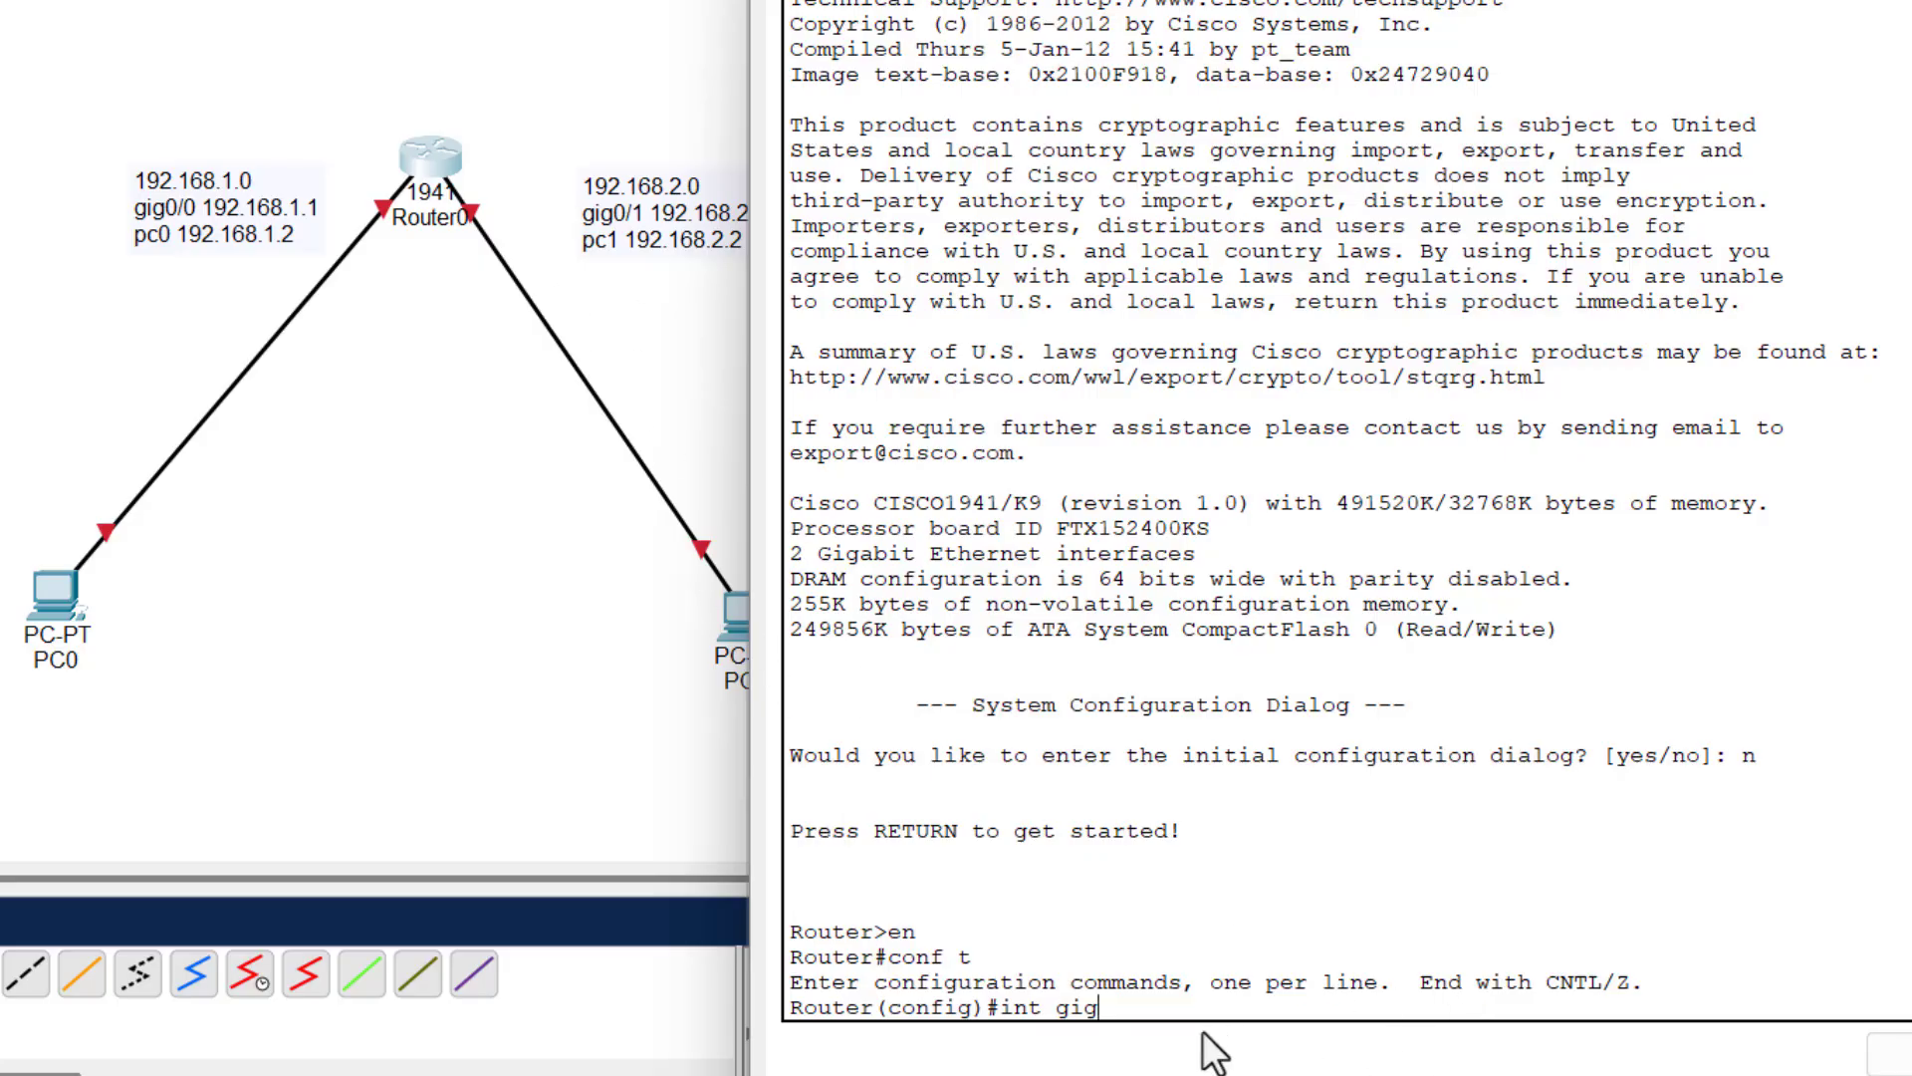
pyautogui.write('0')
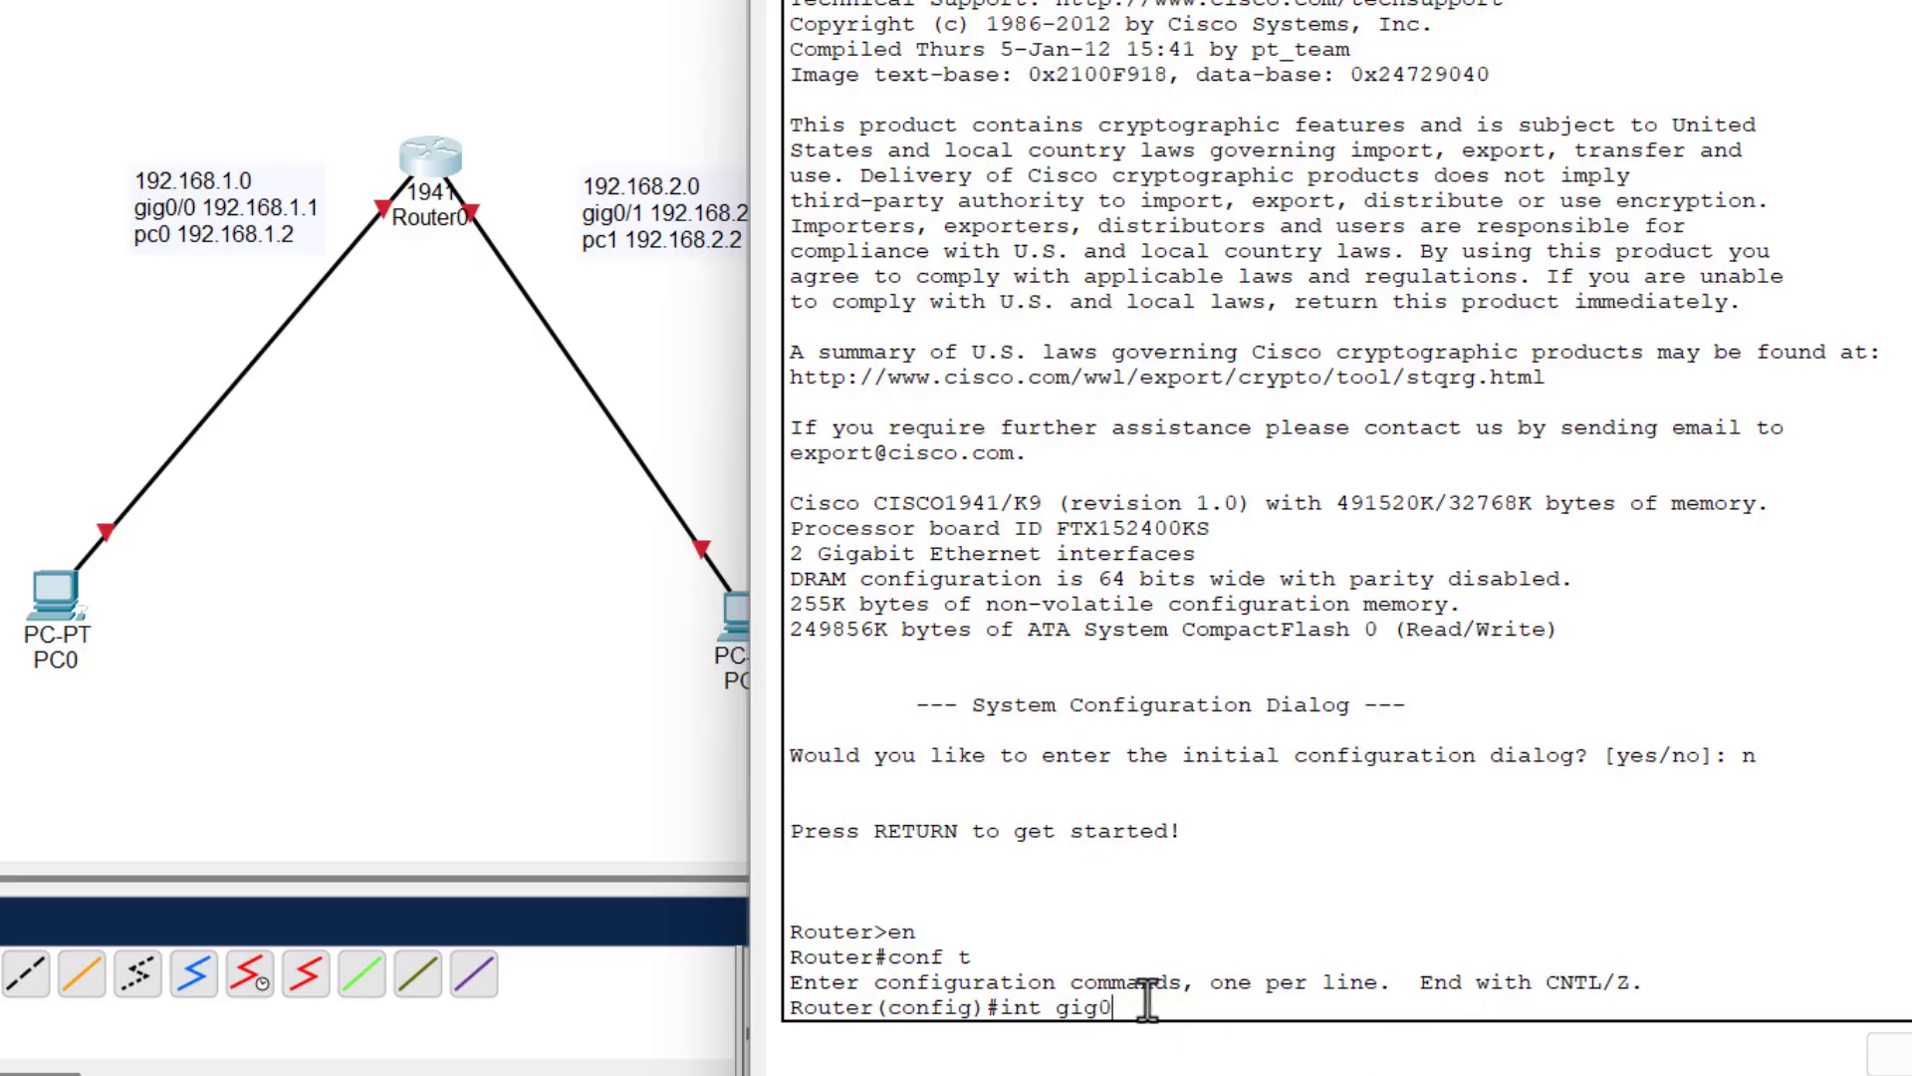
pyautogui.write('/1')
pyautogui.press('Return')
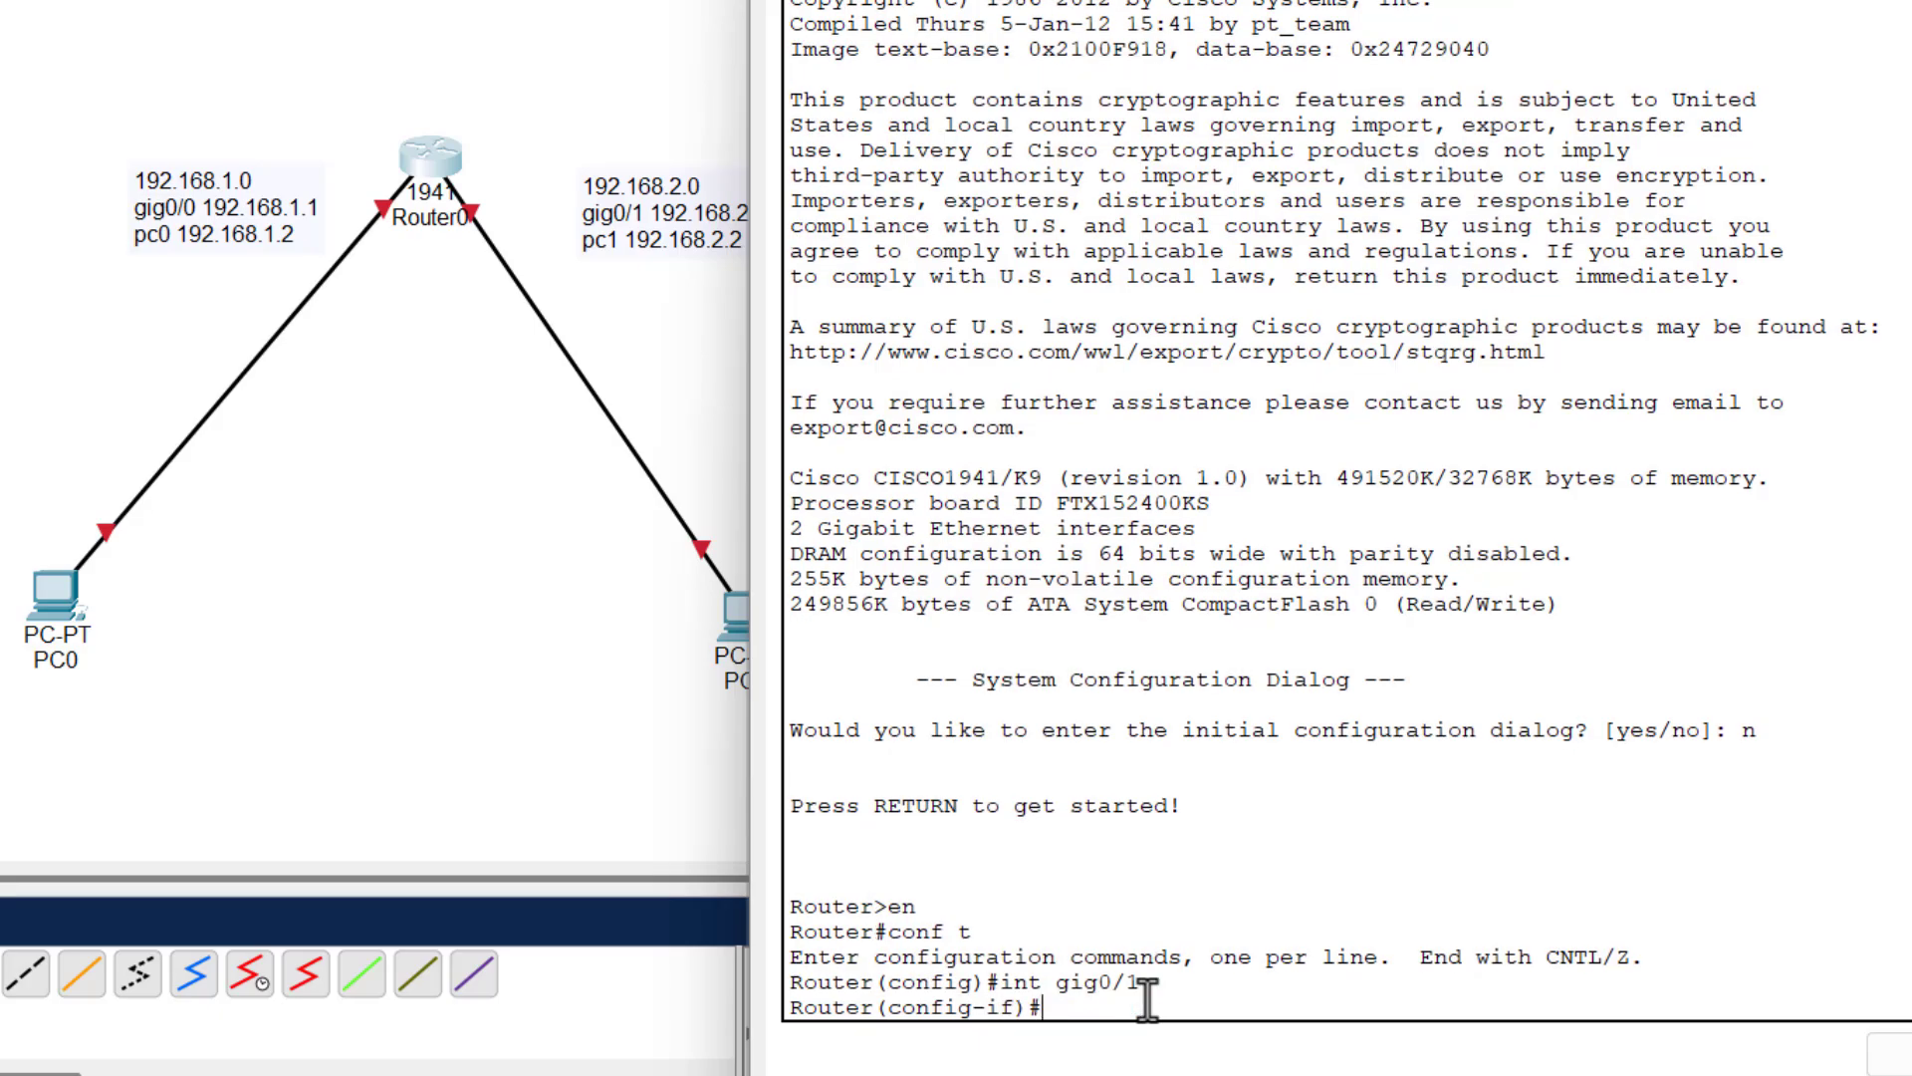
pyautogui.write('ip add 19')
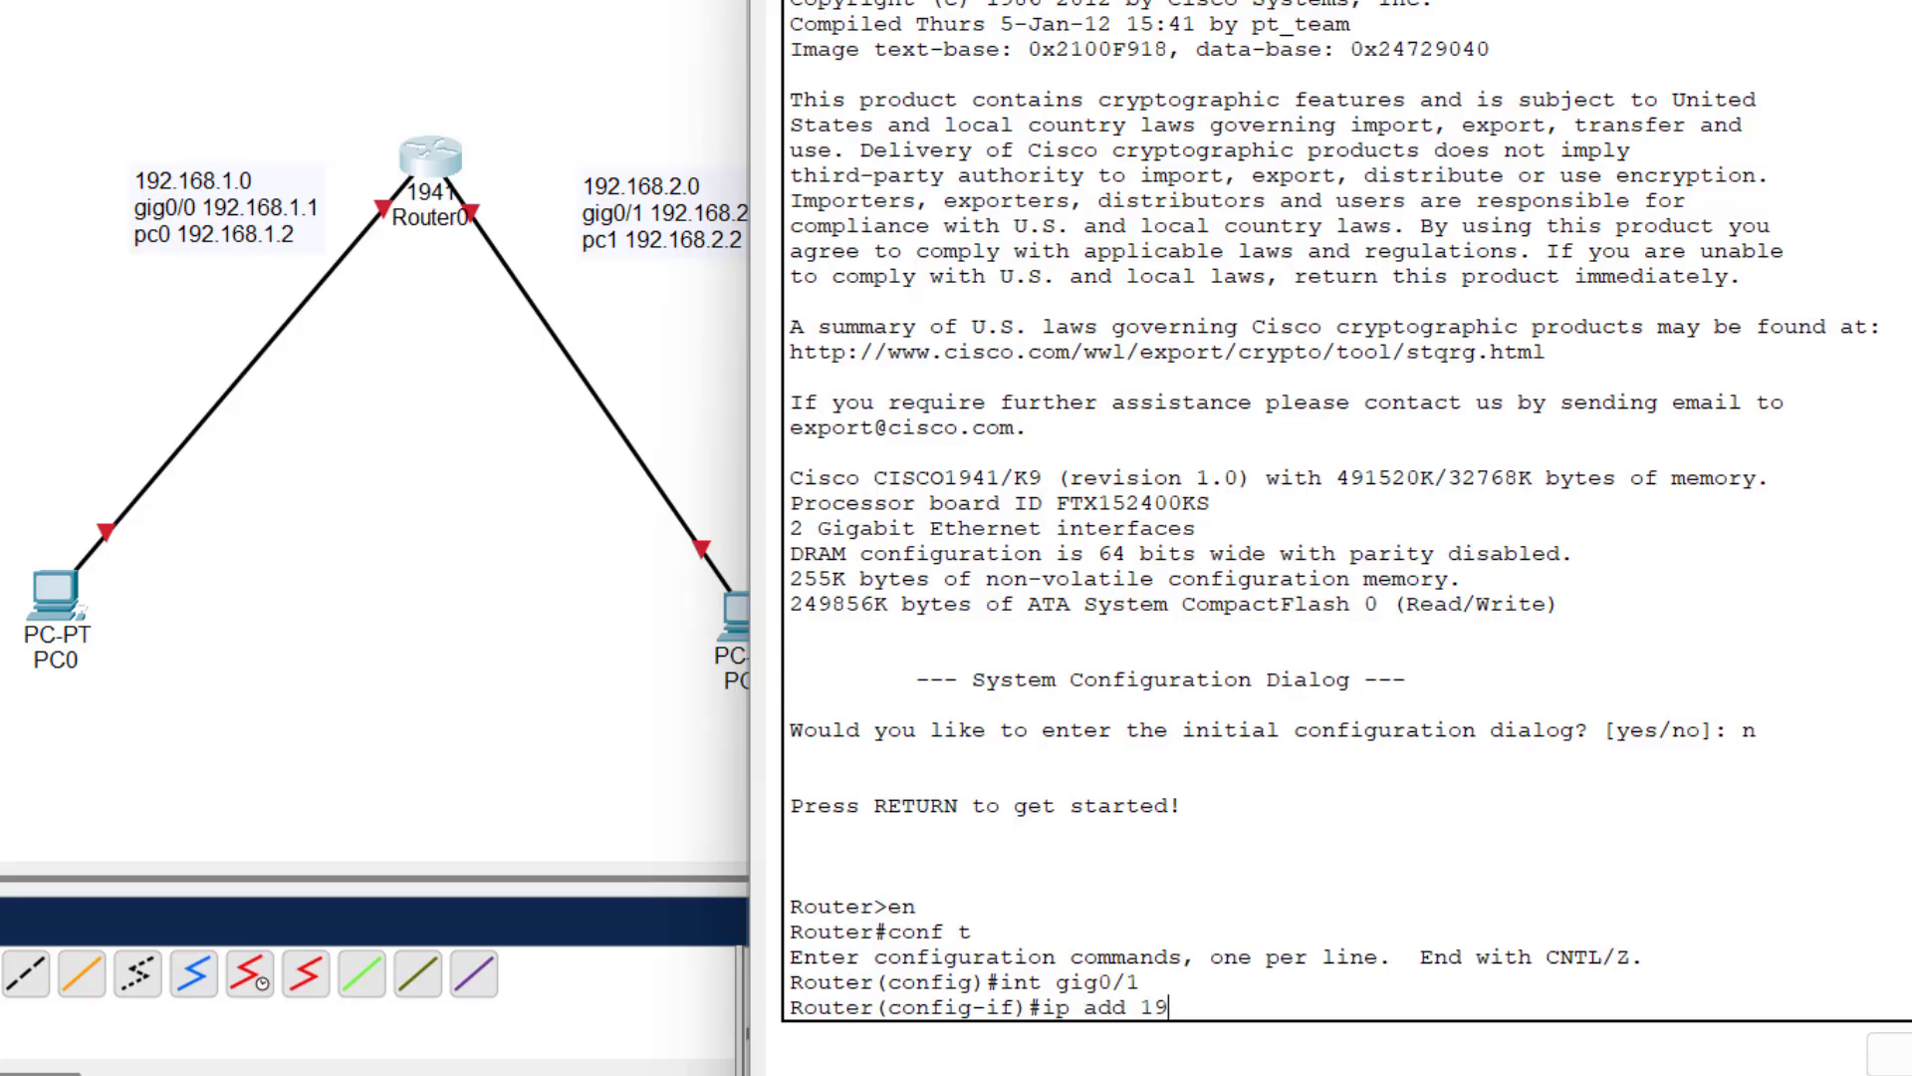
pyautogui.write('2.168.2.1 255.255')
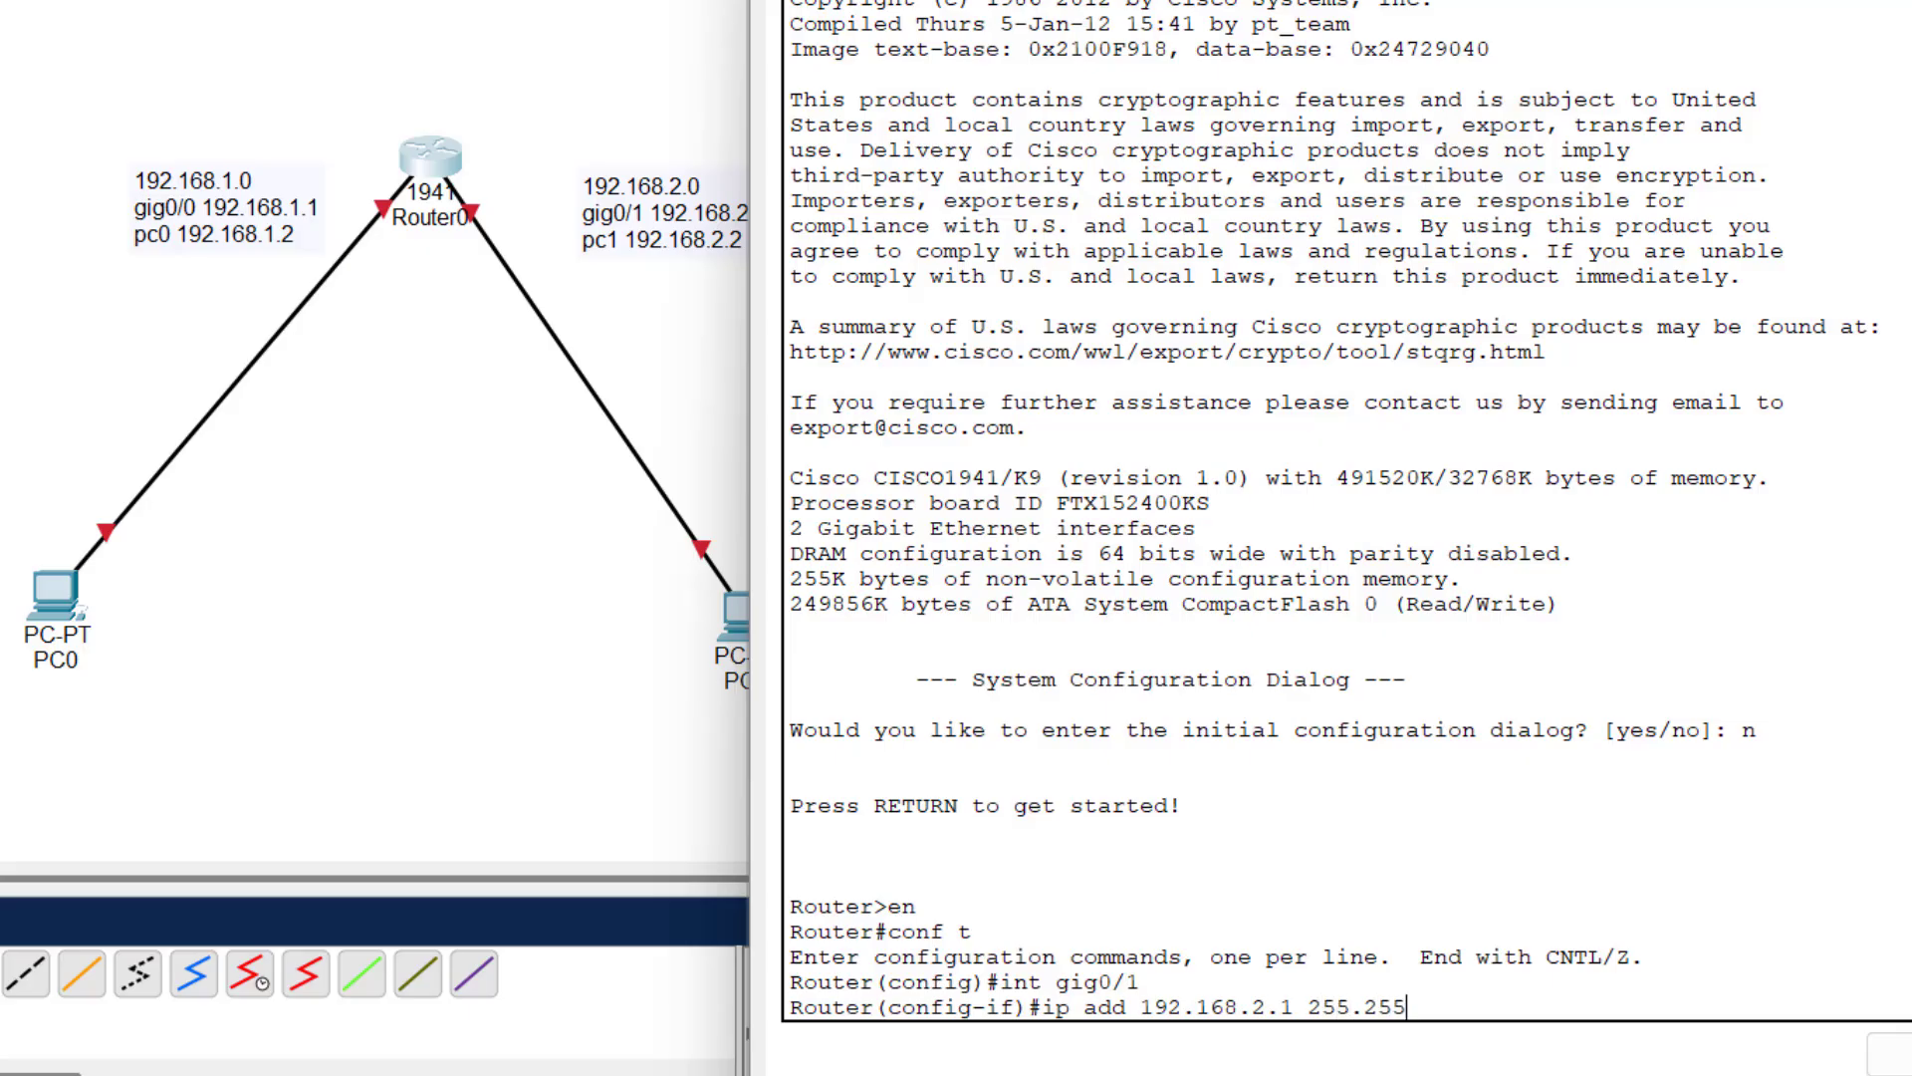
pyautogui.write('.255.0')
pyautogui.press('Return')
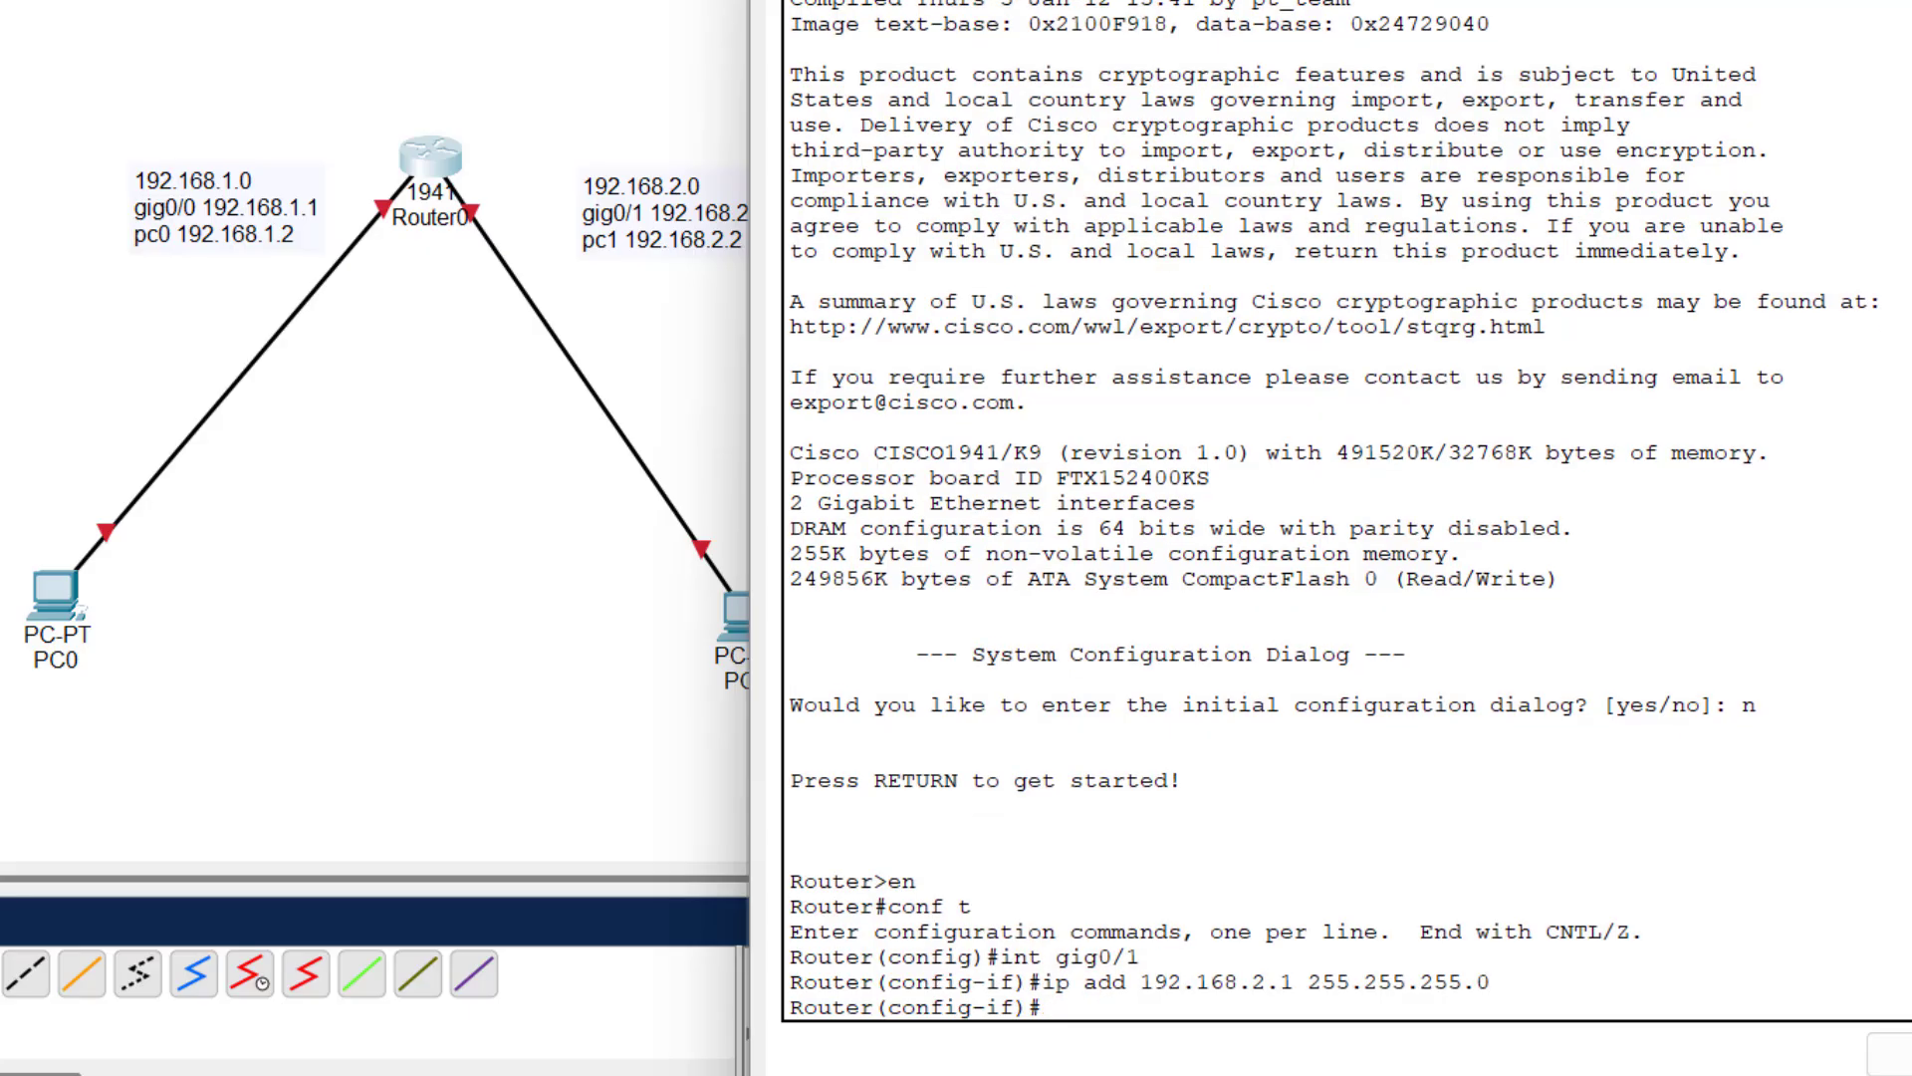
# - Enable interface gig0/1 with "no shut" and exit back to global configuration mode
pyautogui.write('no shut')
pyautogui.press('Return')
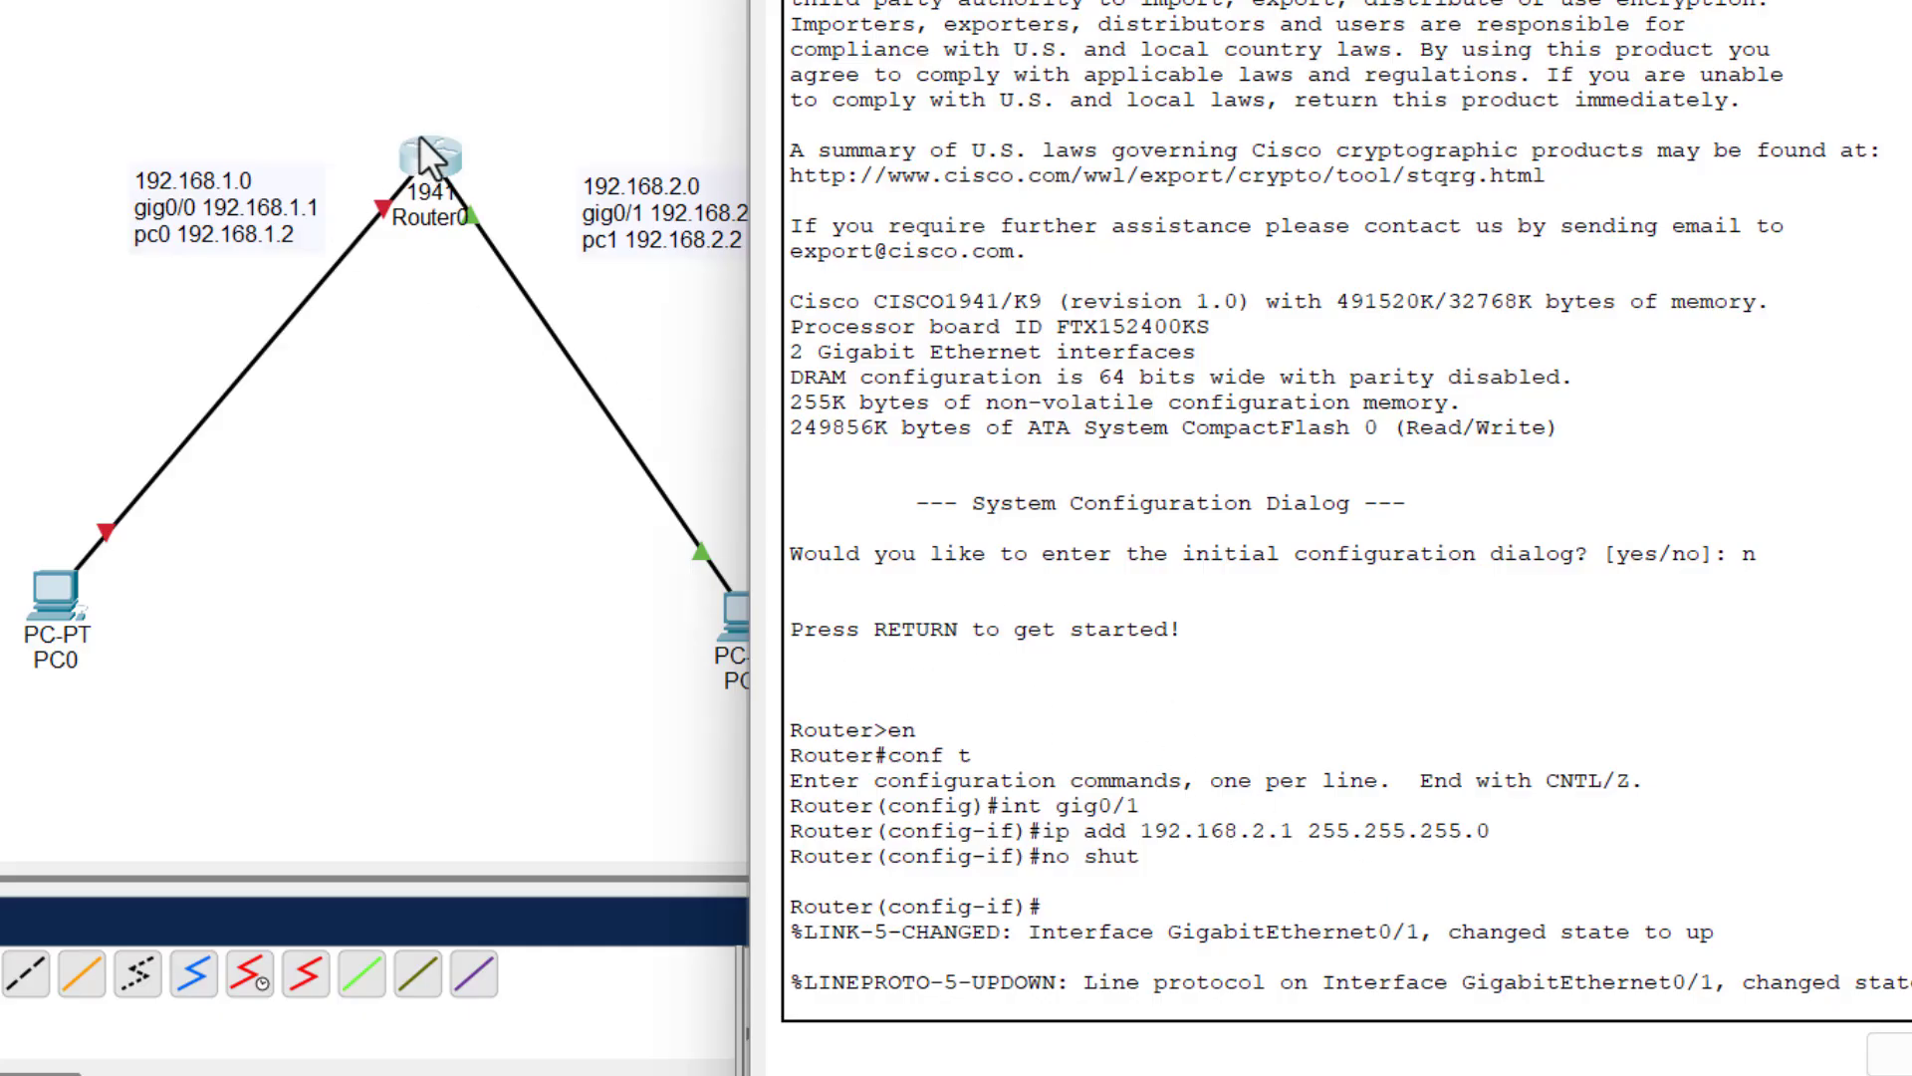
pyautogui.press('Return')
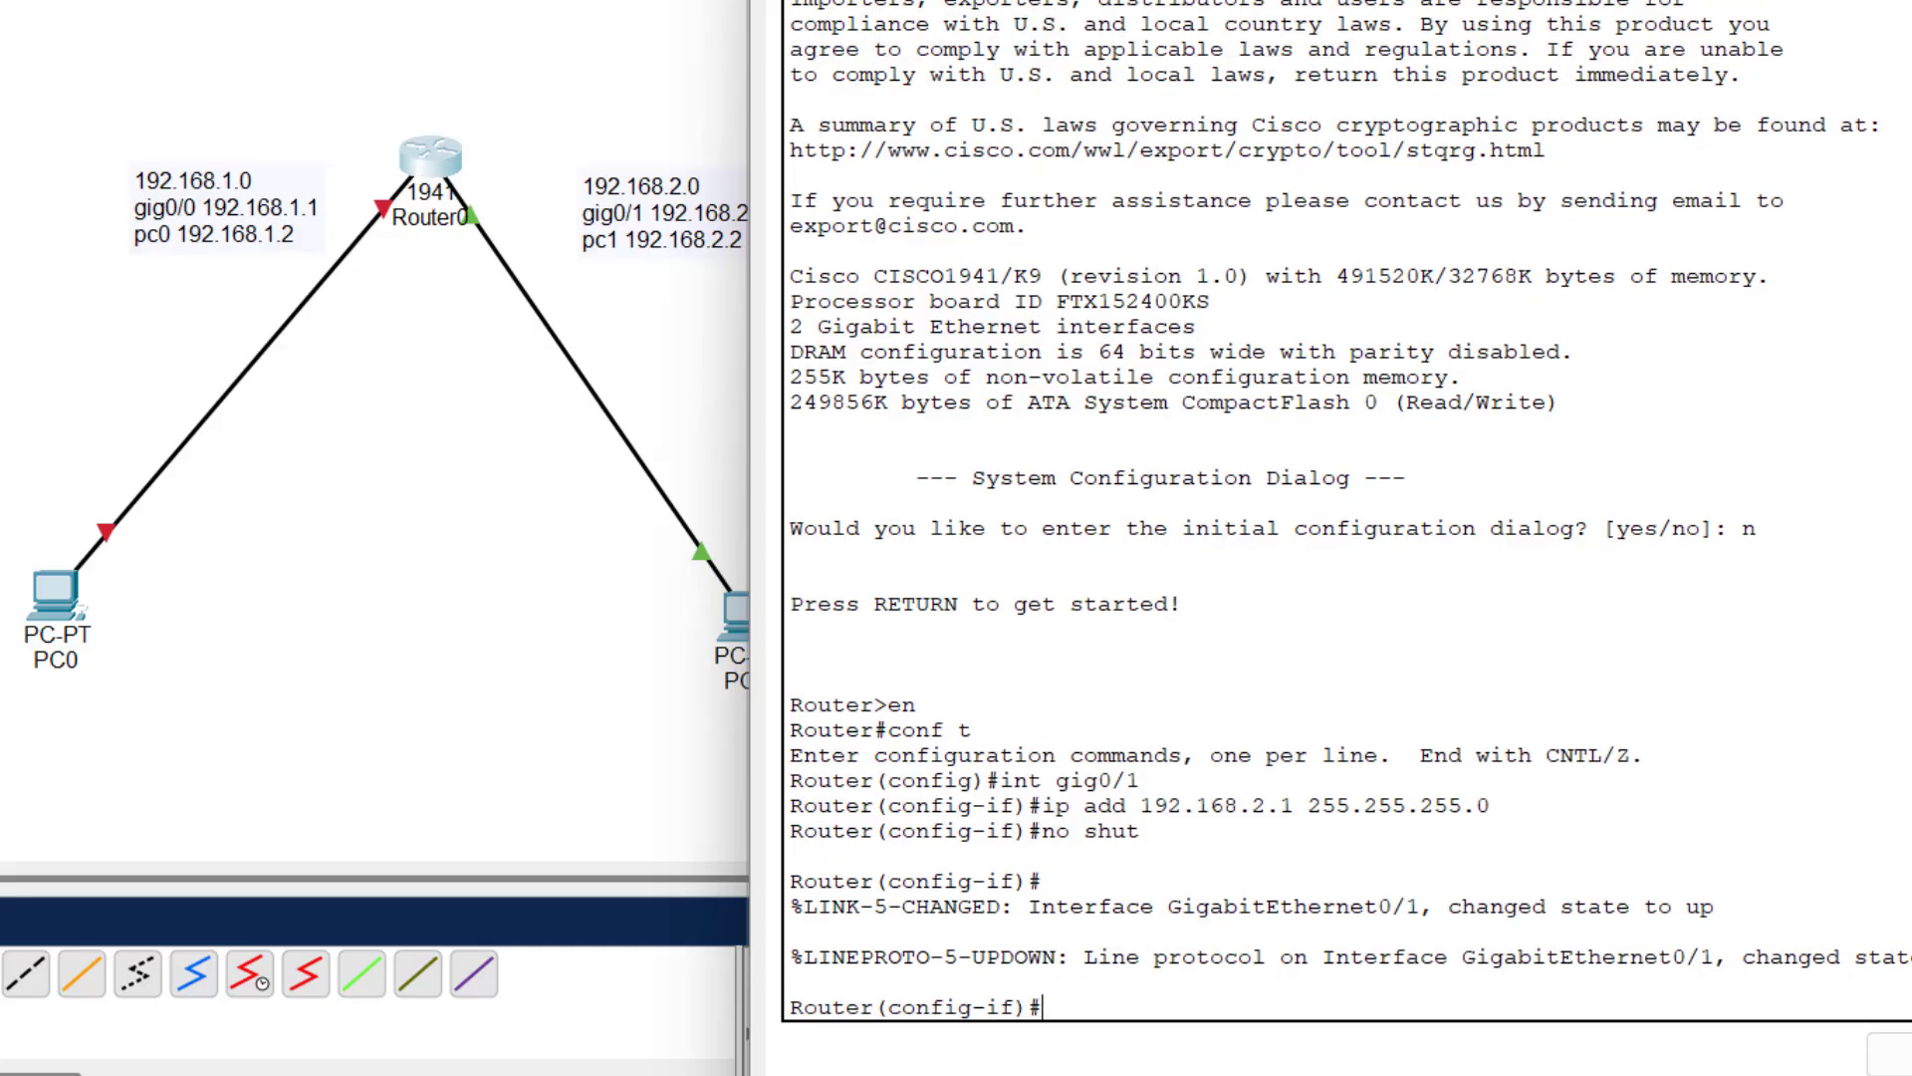
pyautogui.write('exit')
pyautogui.press('Return')
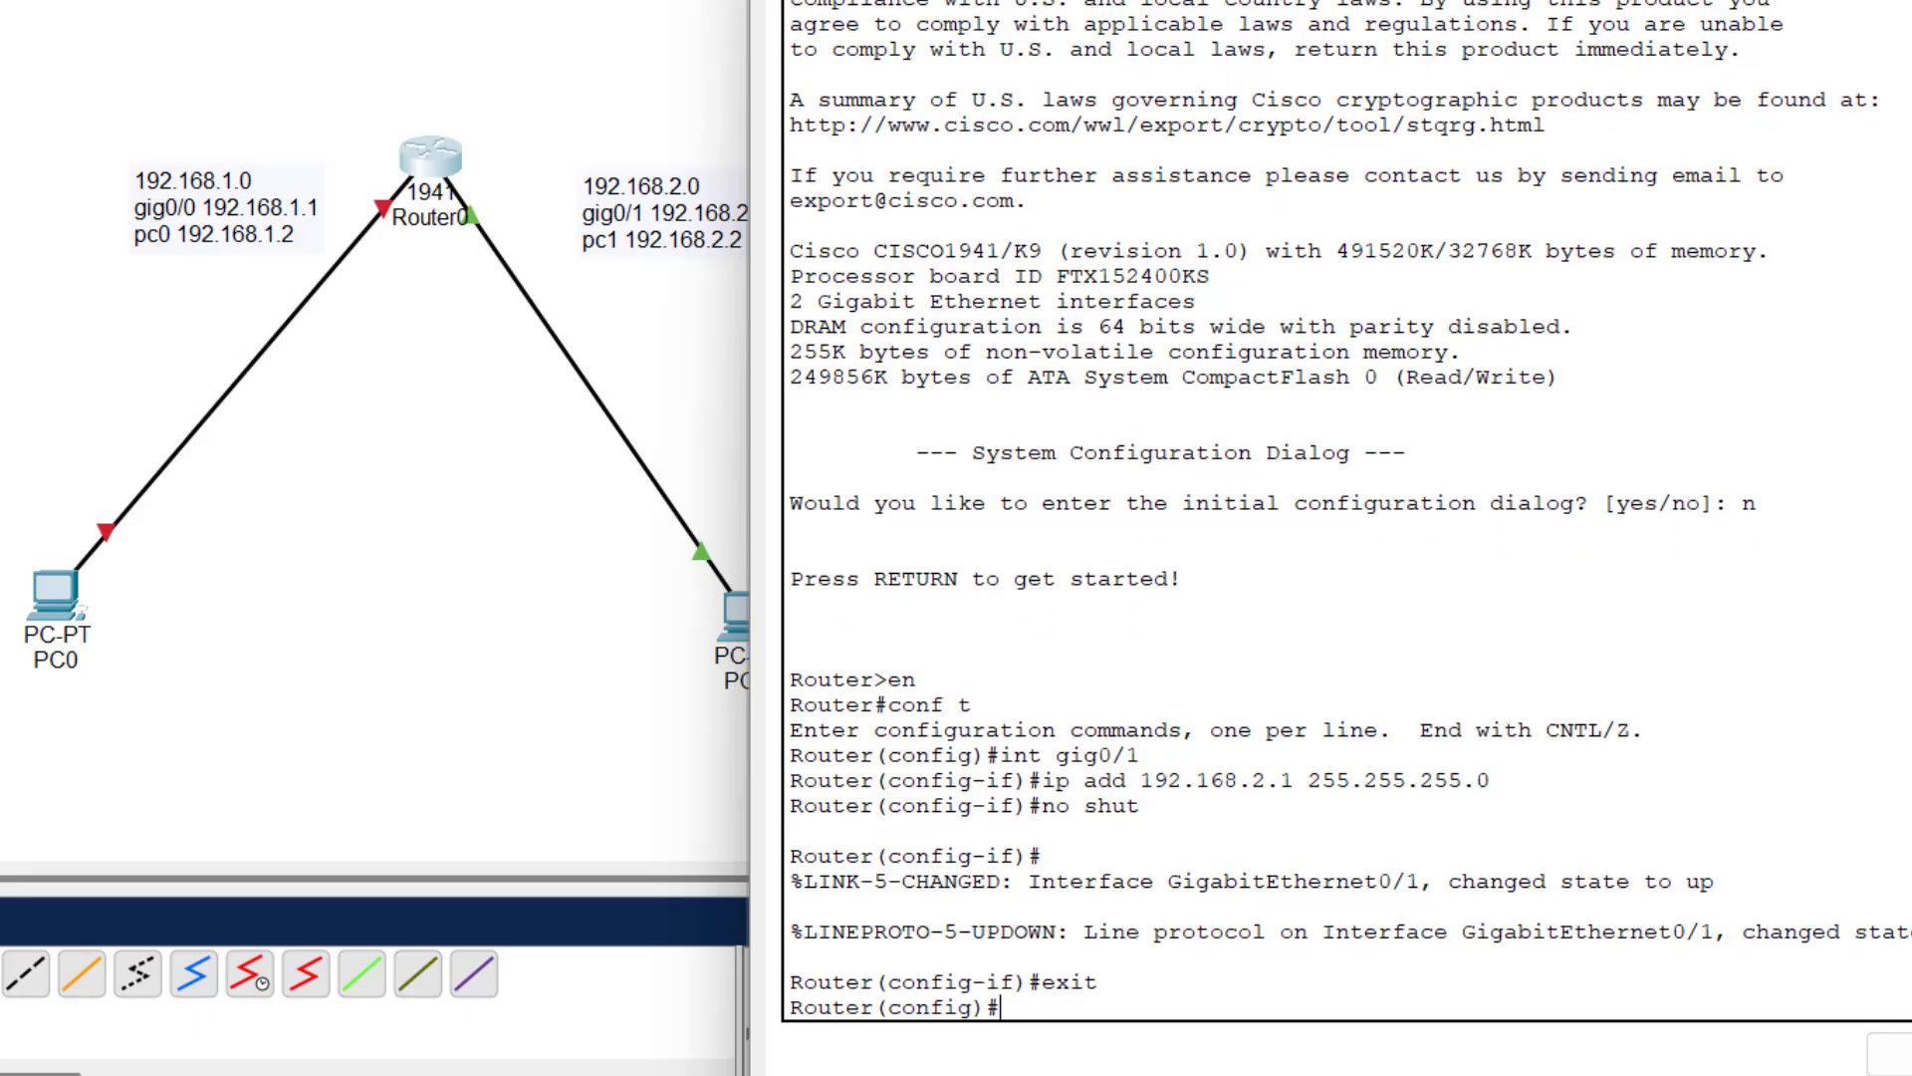
pyautogui.write('gig0/0')
pyautogui.press('Return')
pyautogui.write('e')
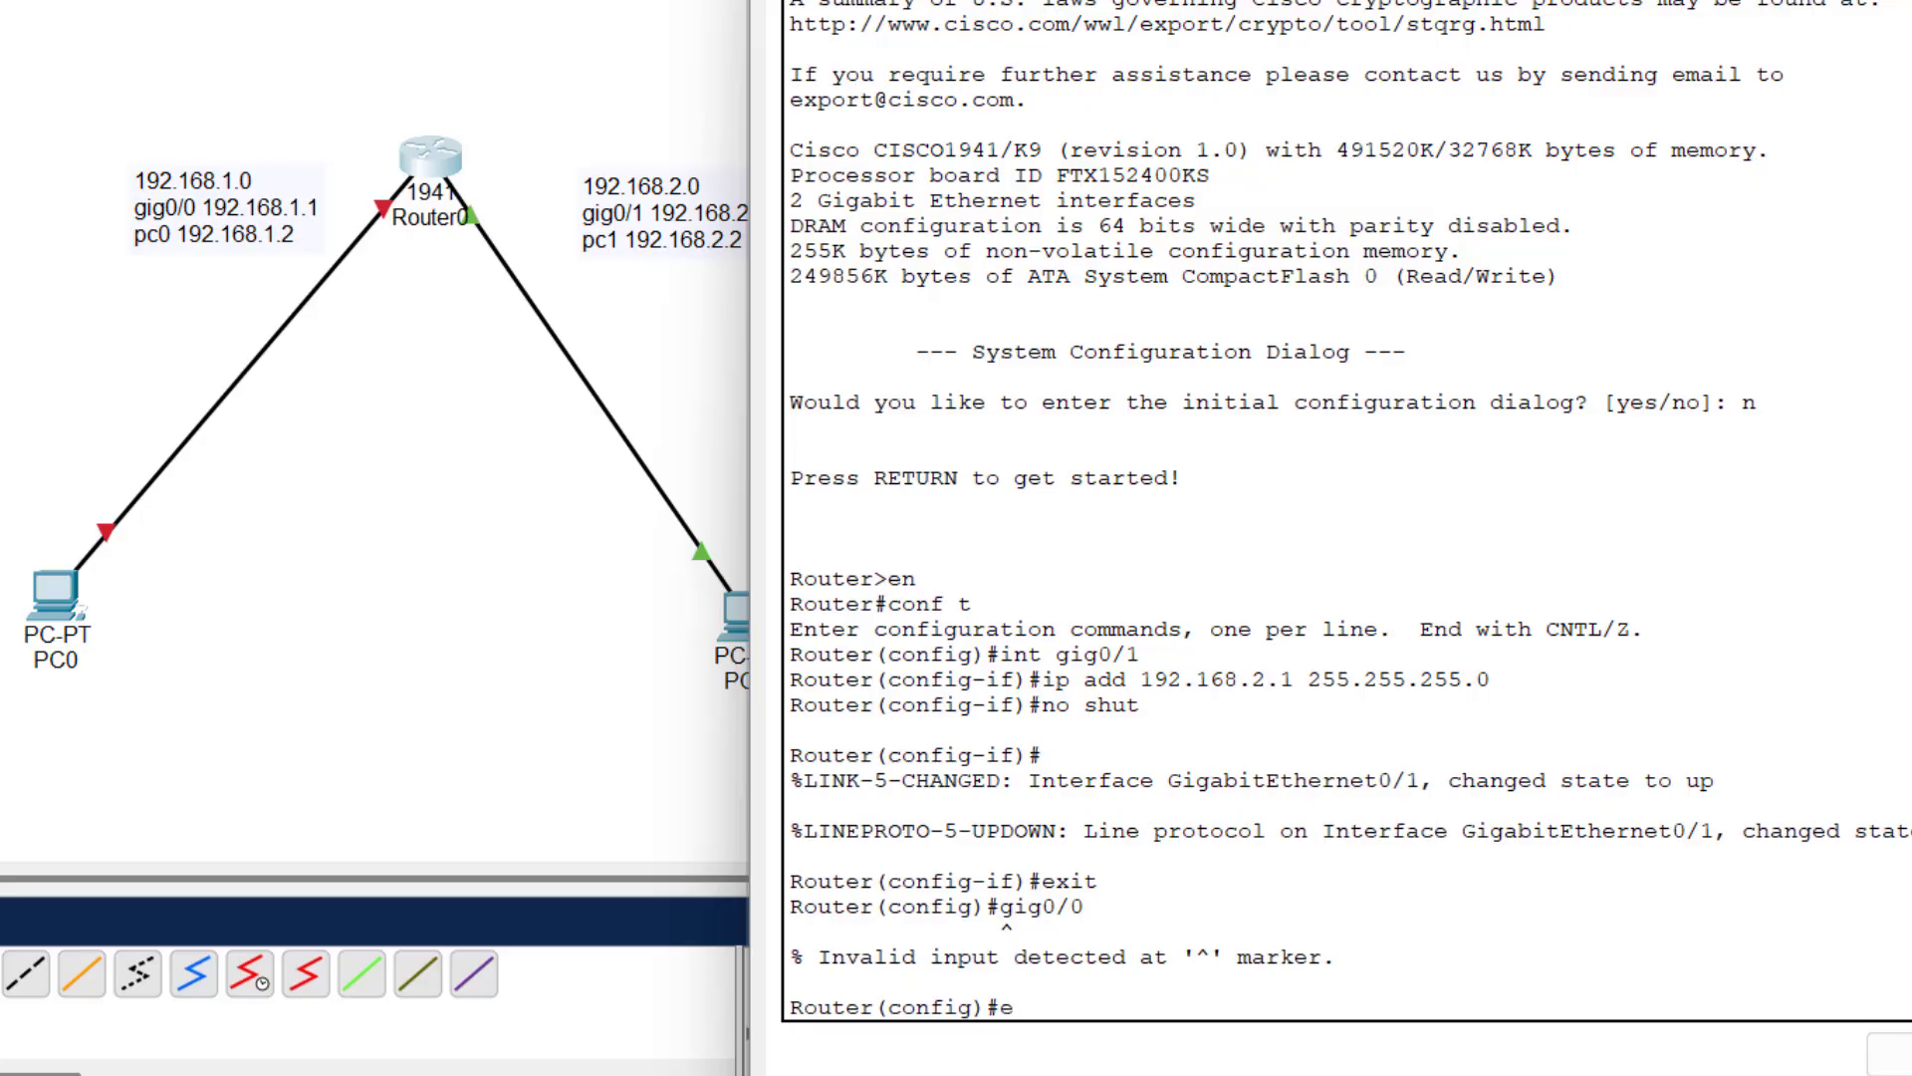
pyautogui.write('xit')
pyautogui.press('Return')
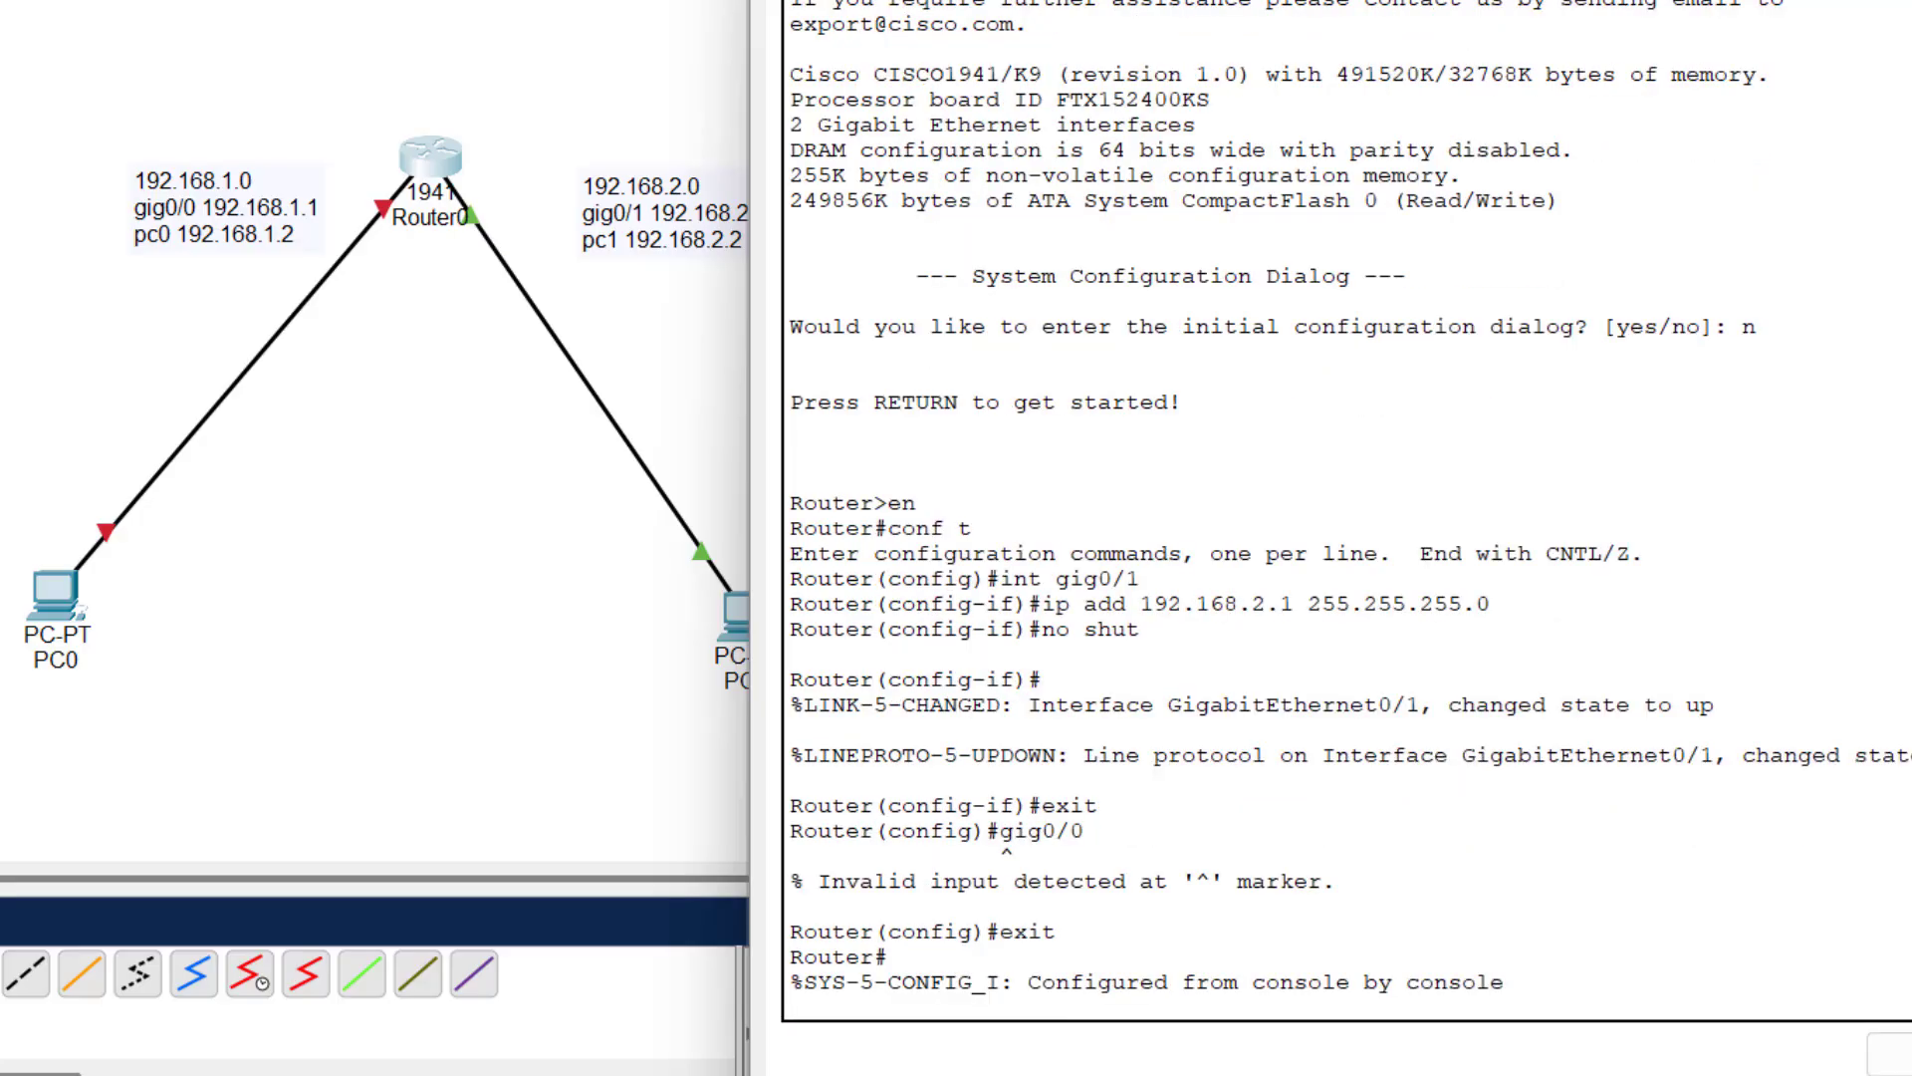
pyautogui.press('Return')
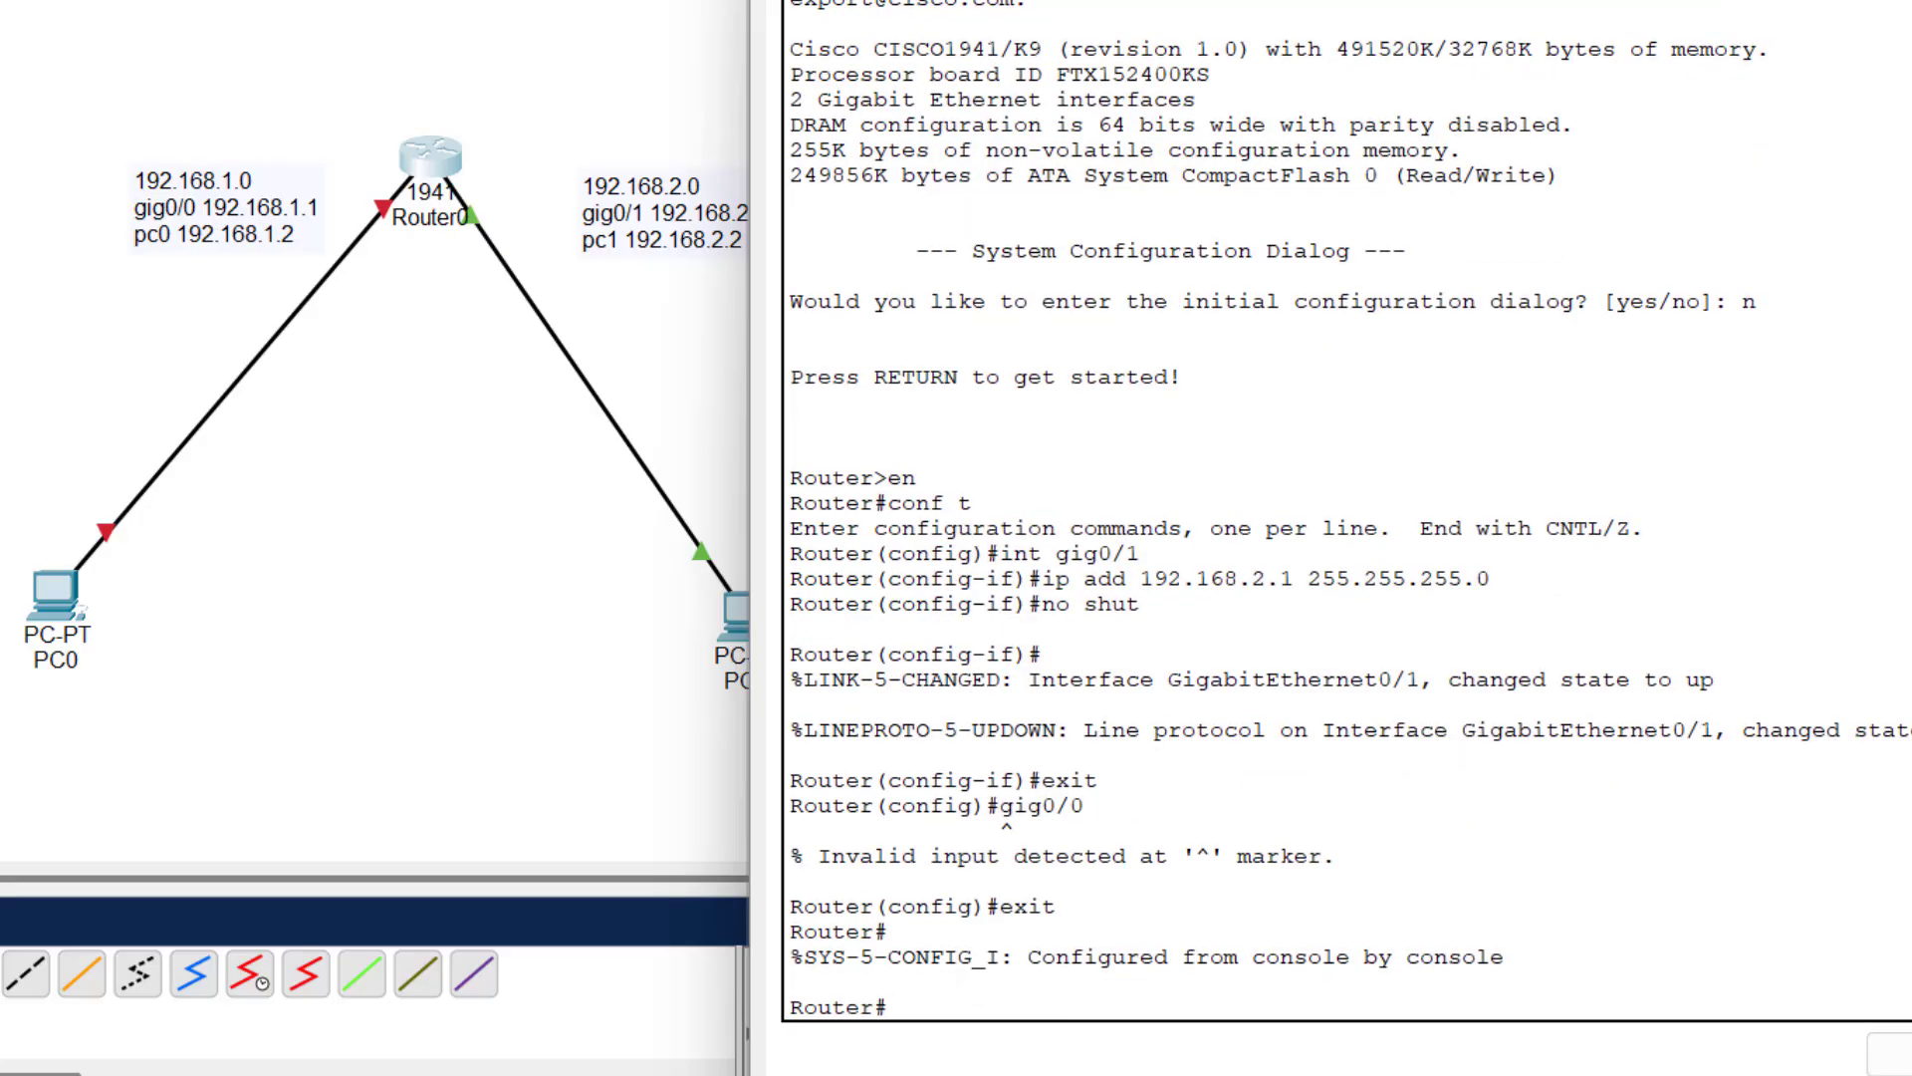
pyautogui.write('en')
pyautogui.press('Return')
pyautogui.write('conf t')
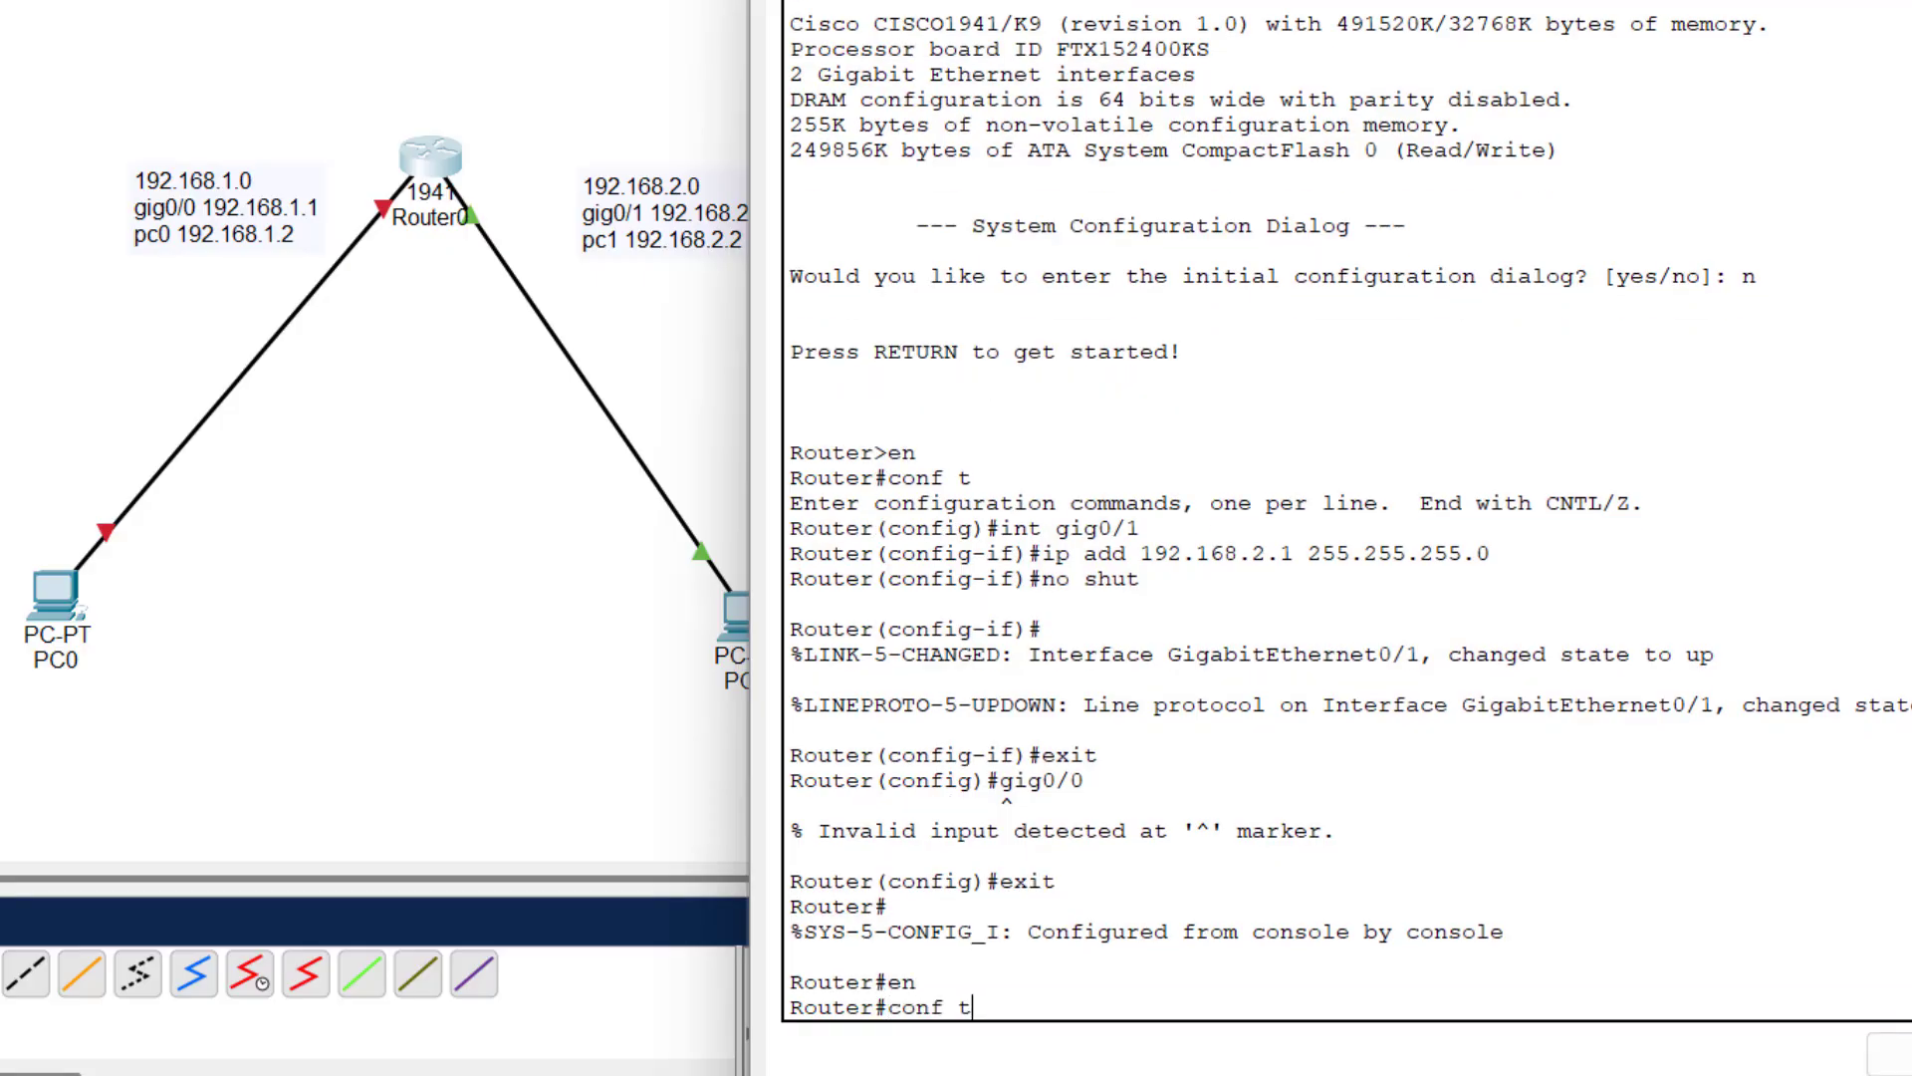
pyautogui.press('Return')
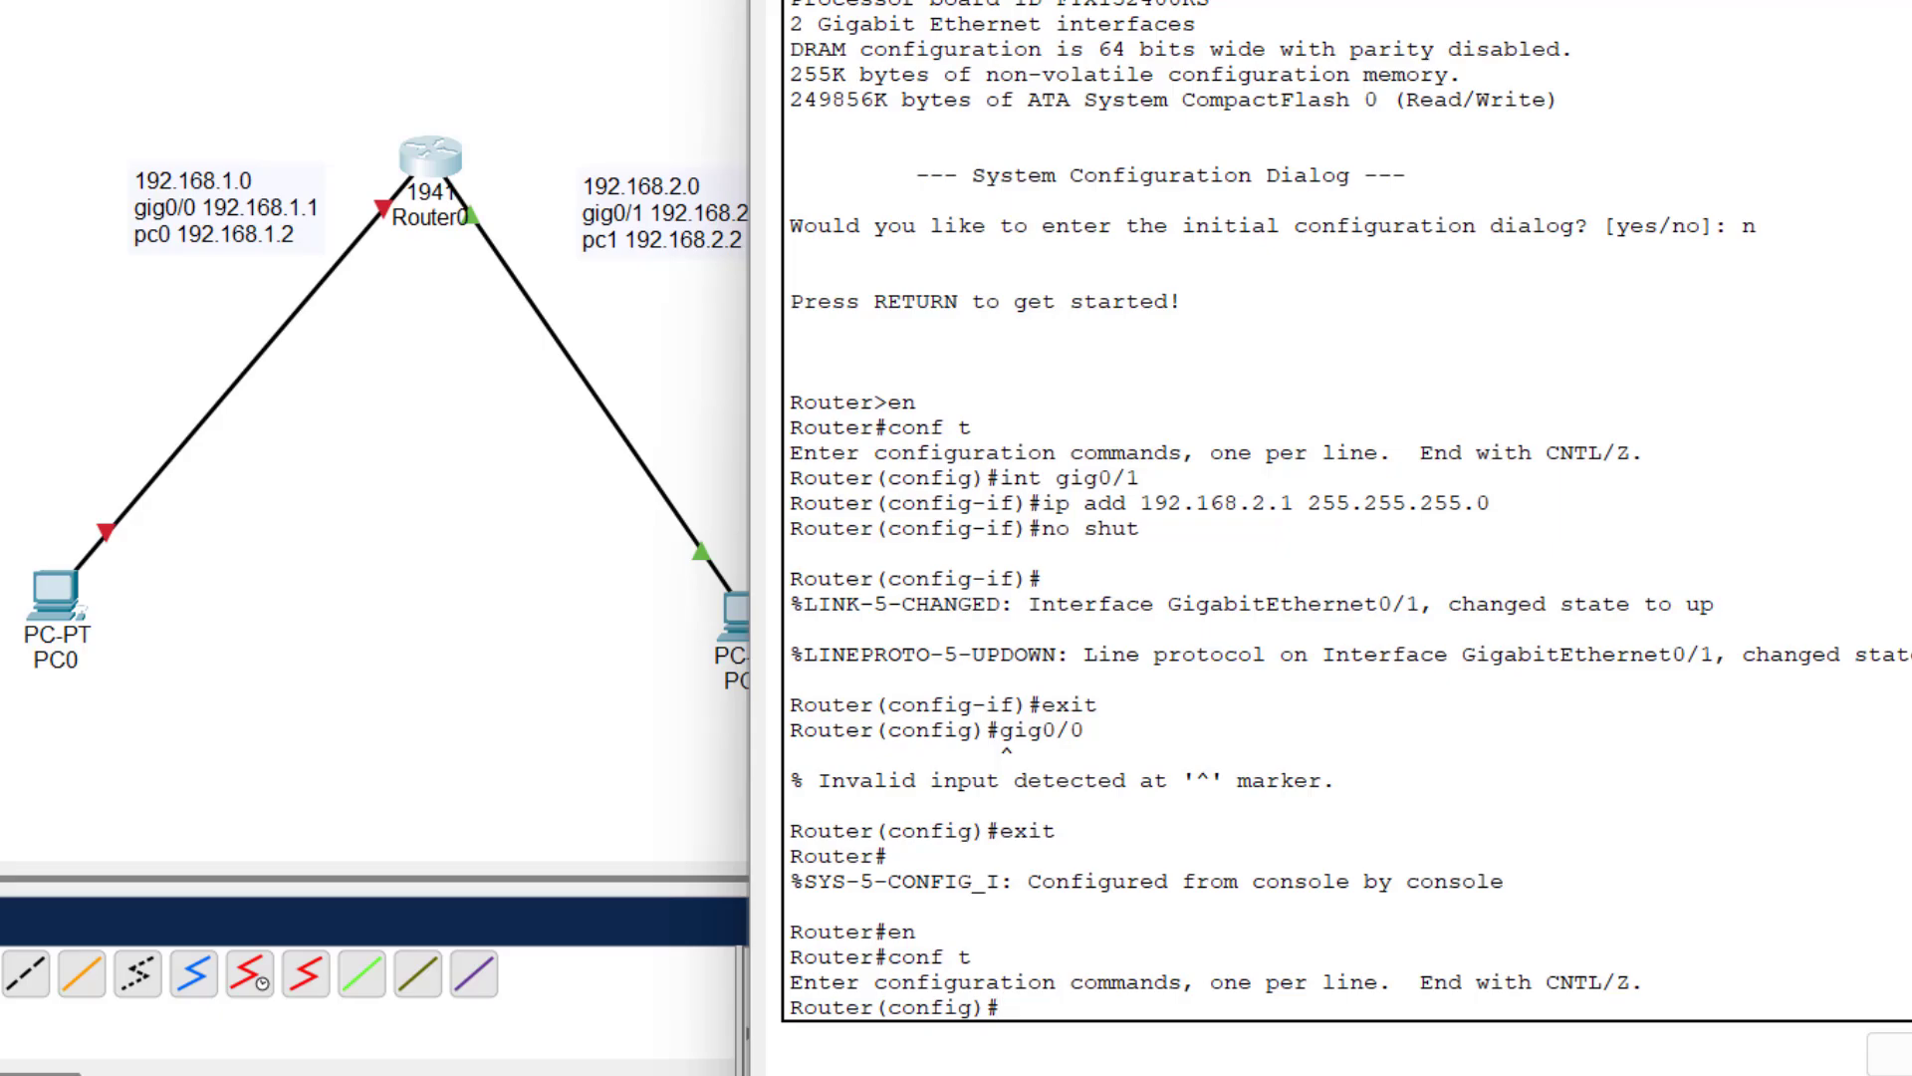
# - Enter interface configuration for gig0/0 on Router0 with "int gig0/0"
pyautogui.write('int gig0/0')
pyautogui.press('Return')
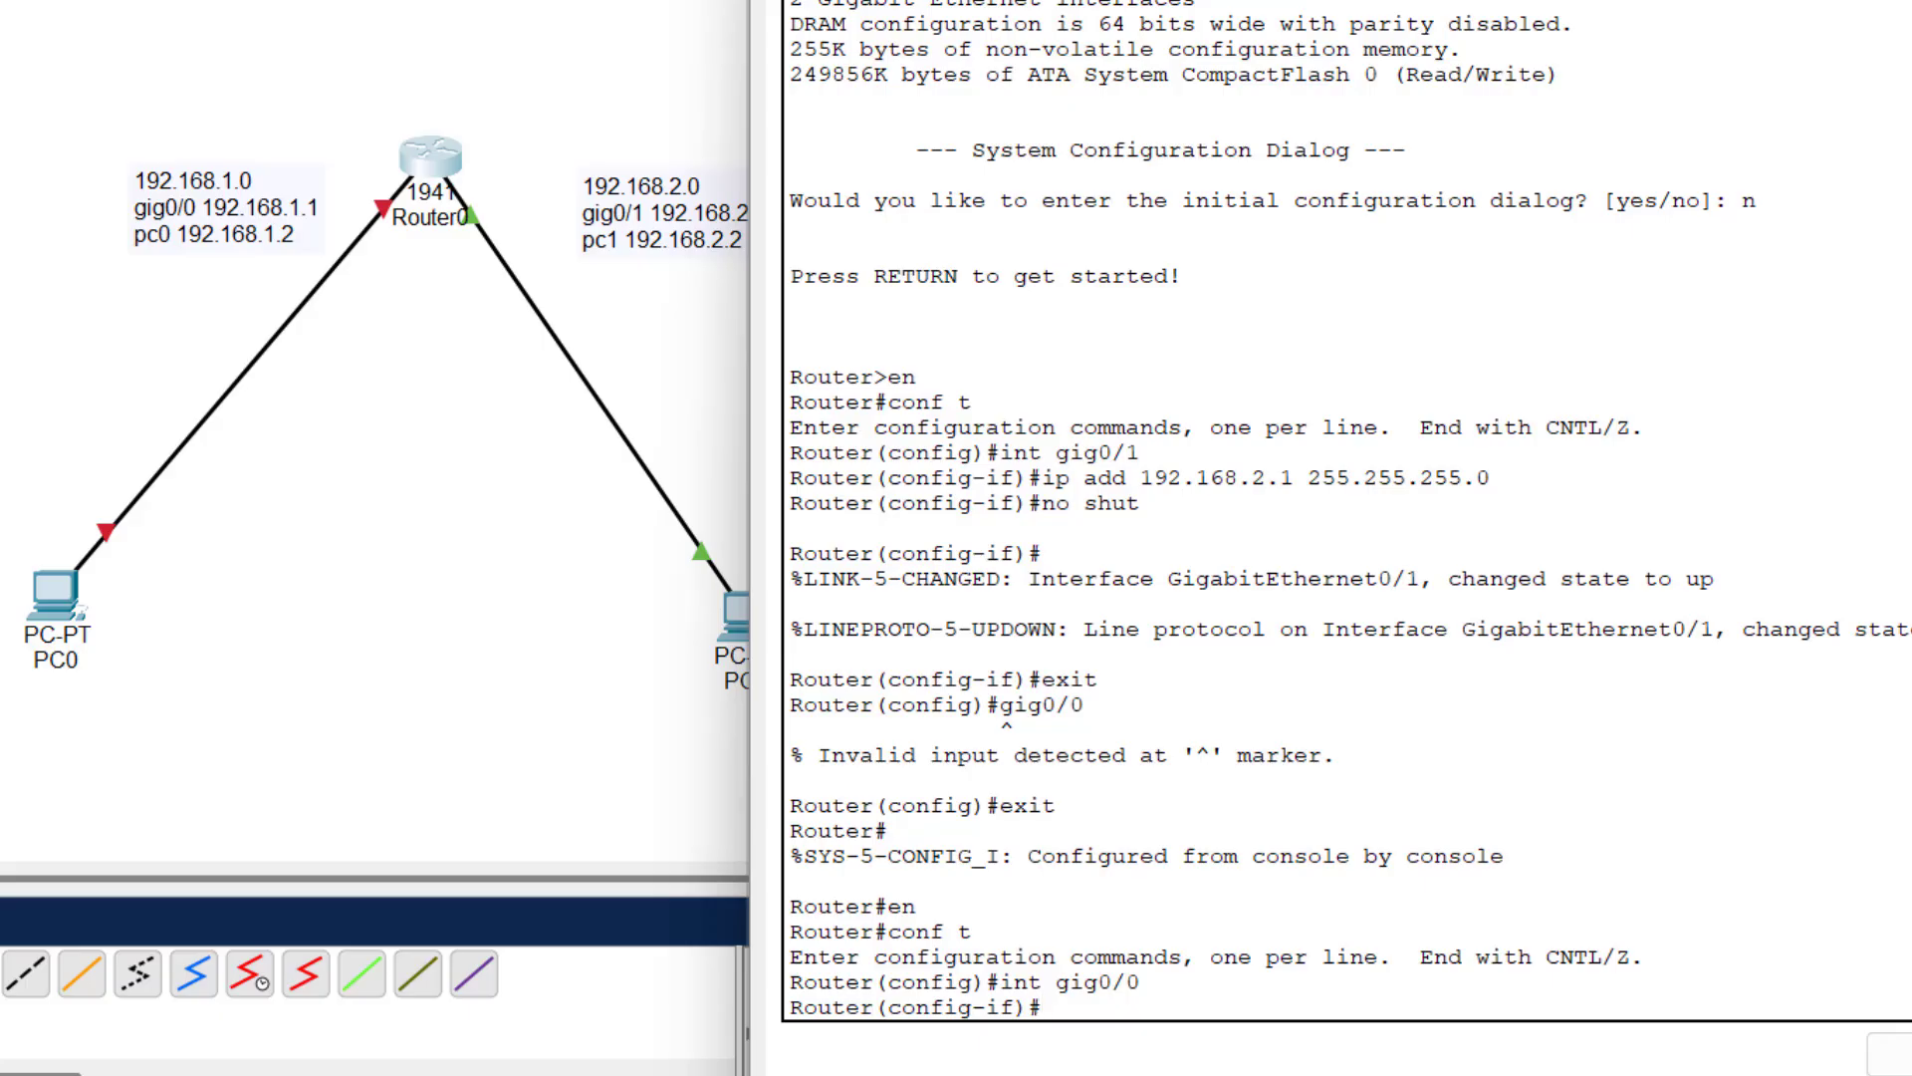
pyautogui.write('192.168.1.1 255.255.')
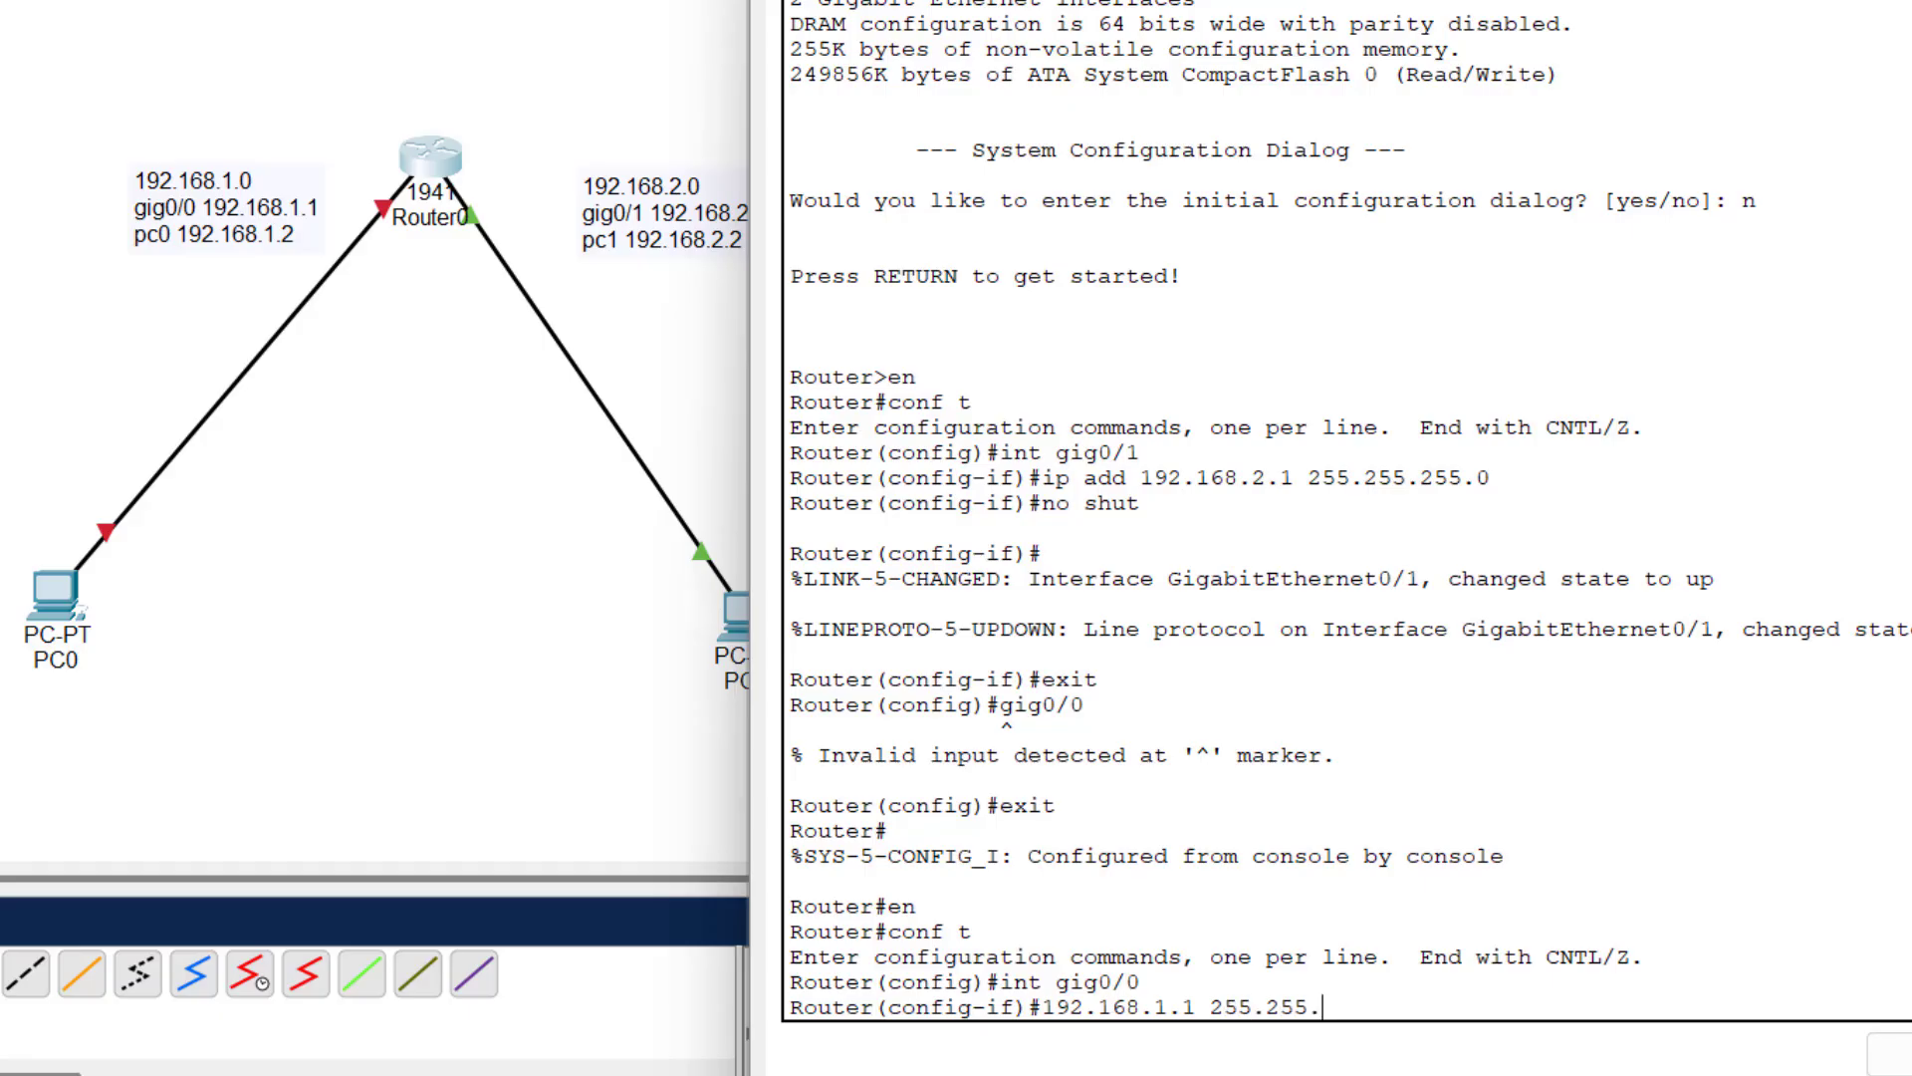
pyautogui.write('255.0')
pyautogui.press('Return')
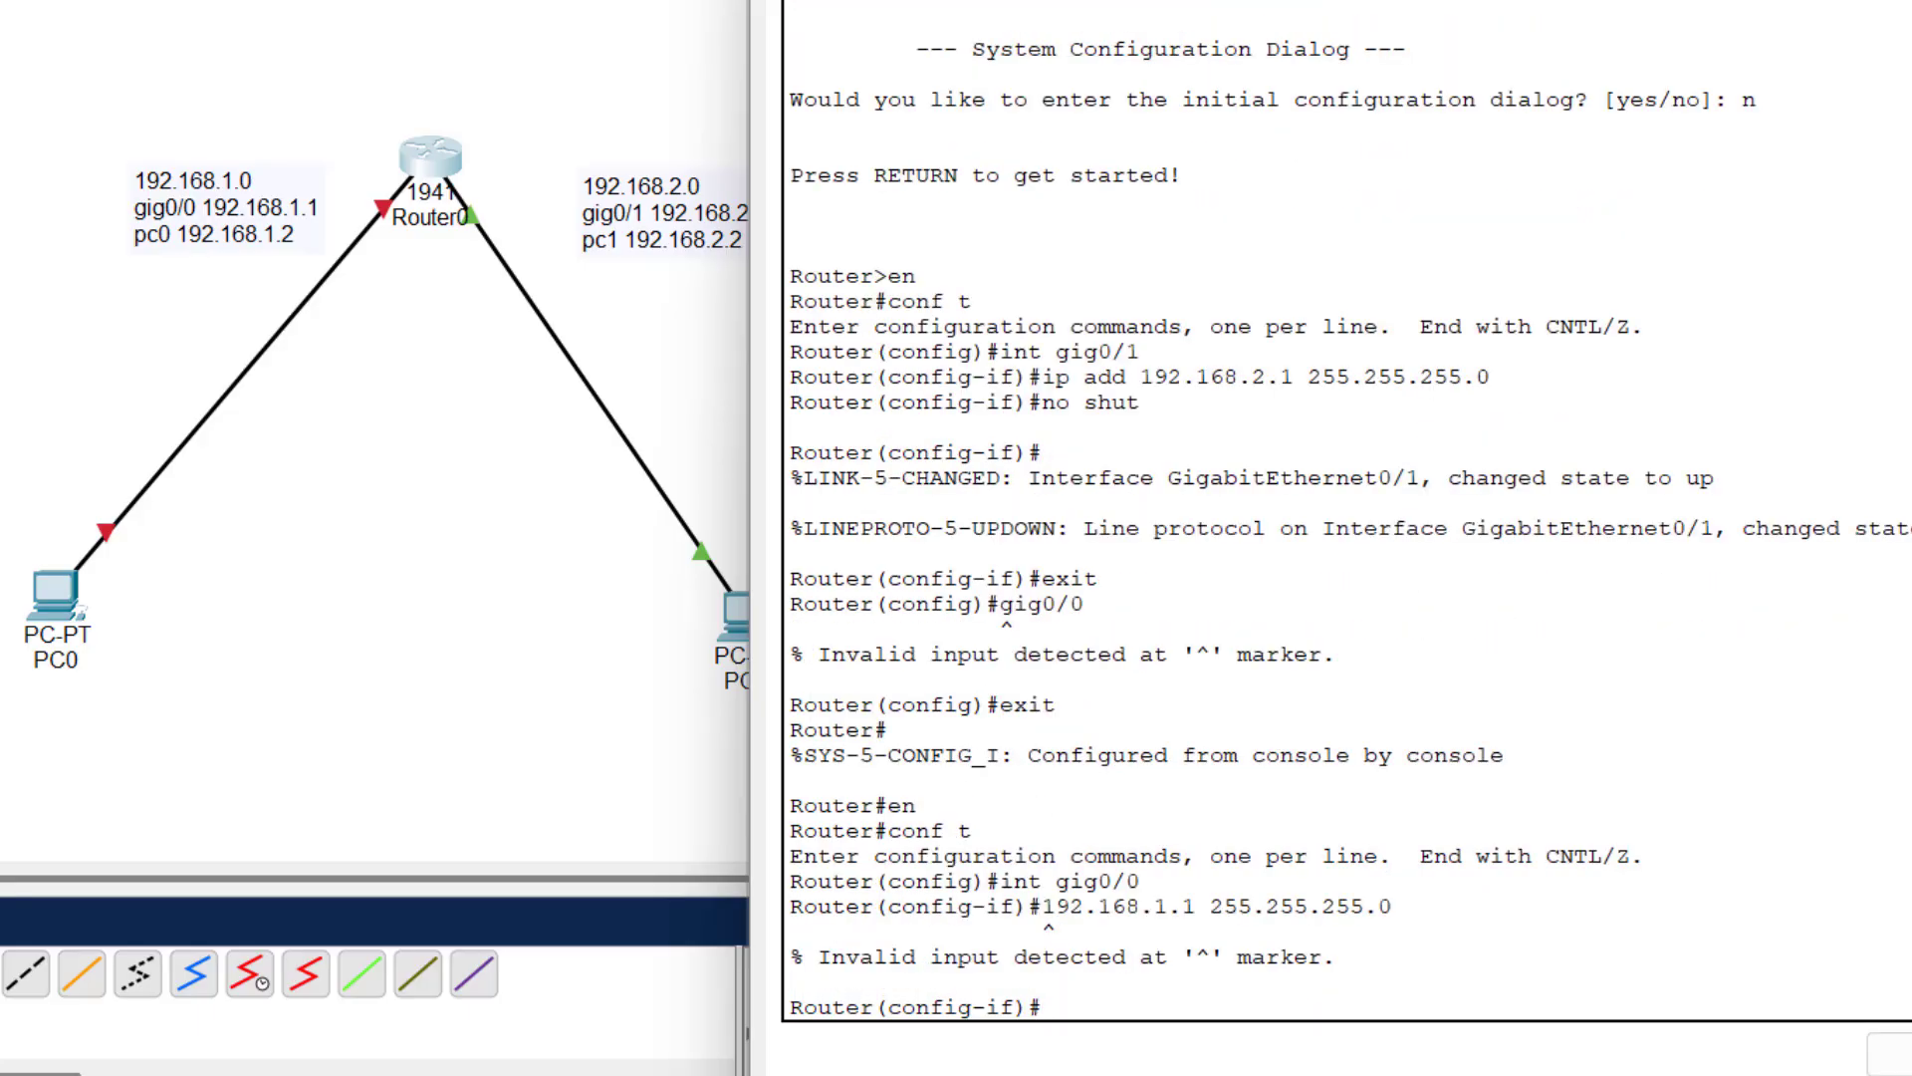
# - Assign 192.168.1.1 with mask 255.255.255.0 to Router0's gig0/0 interface using "ip add"
pyautogui.write('ip add 192.168')
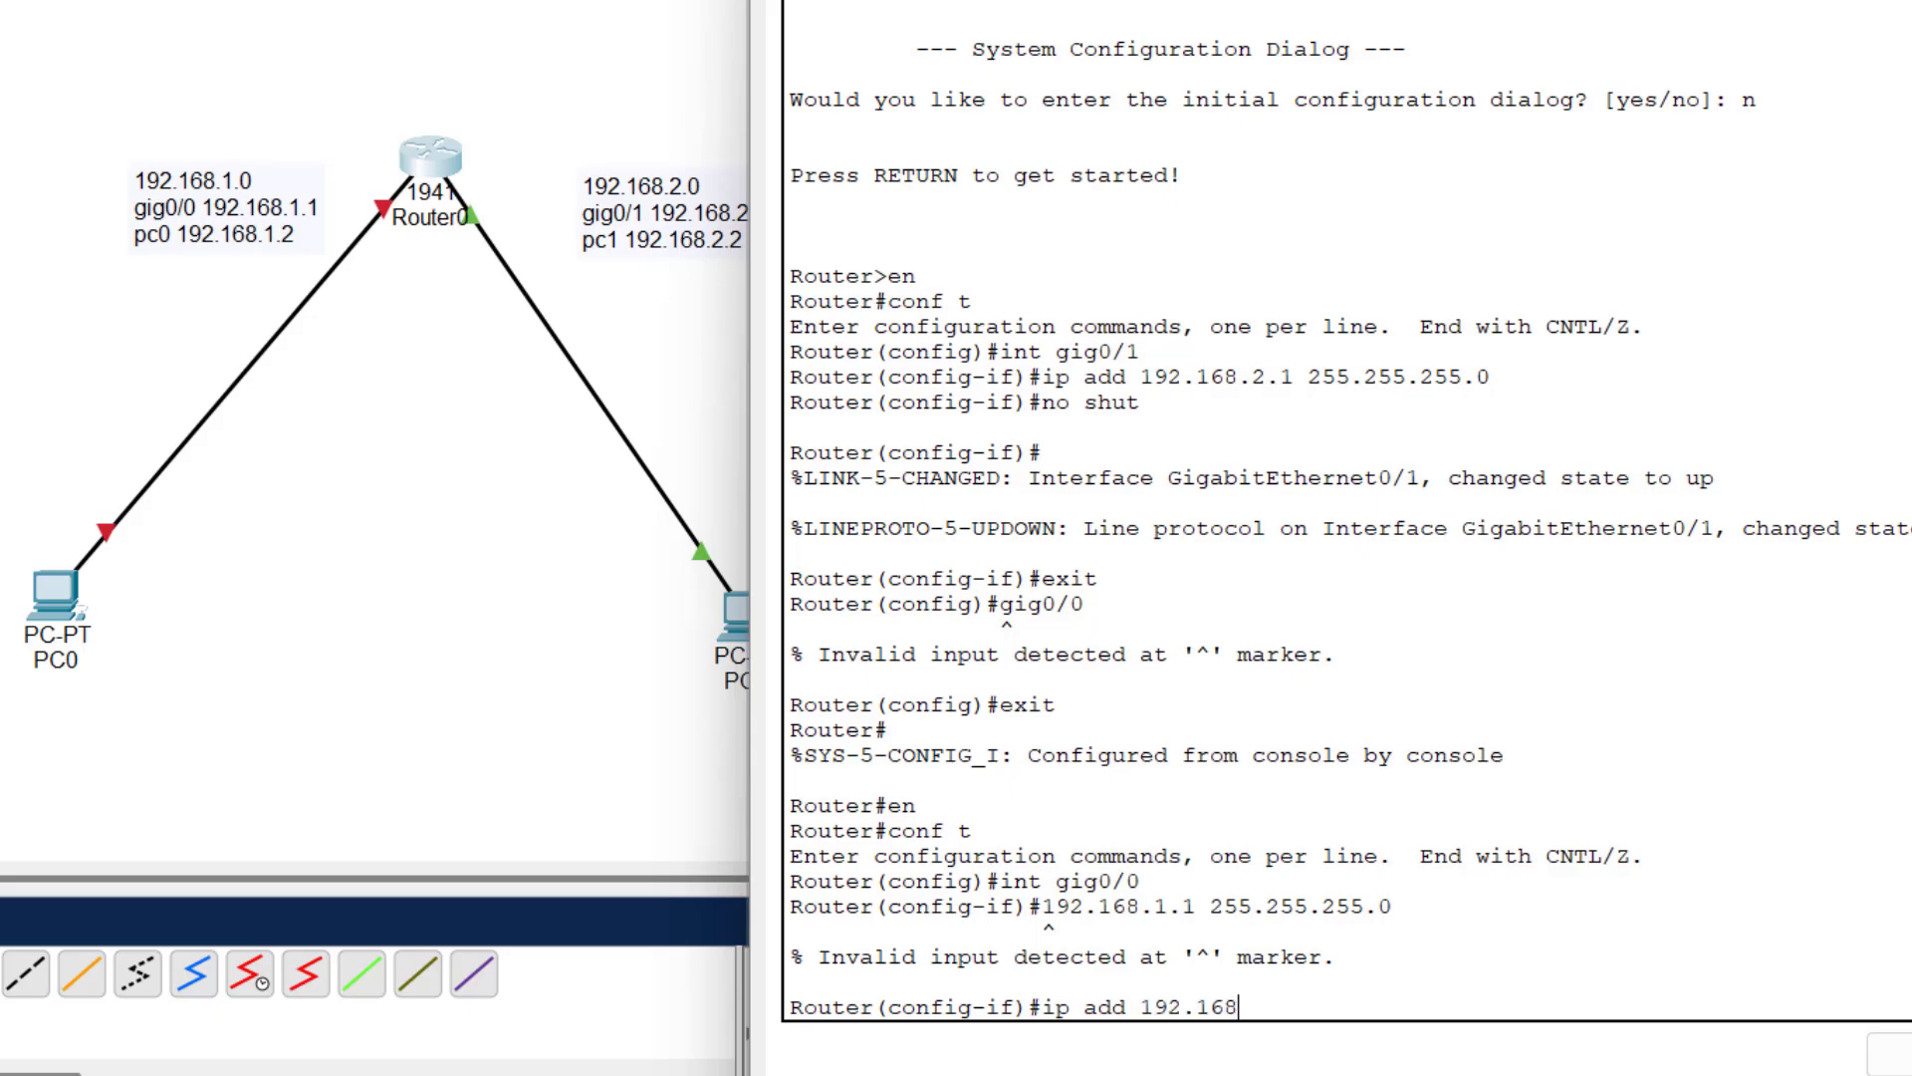
pyautogui.write('.1.1 255.255.255')
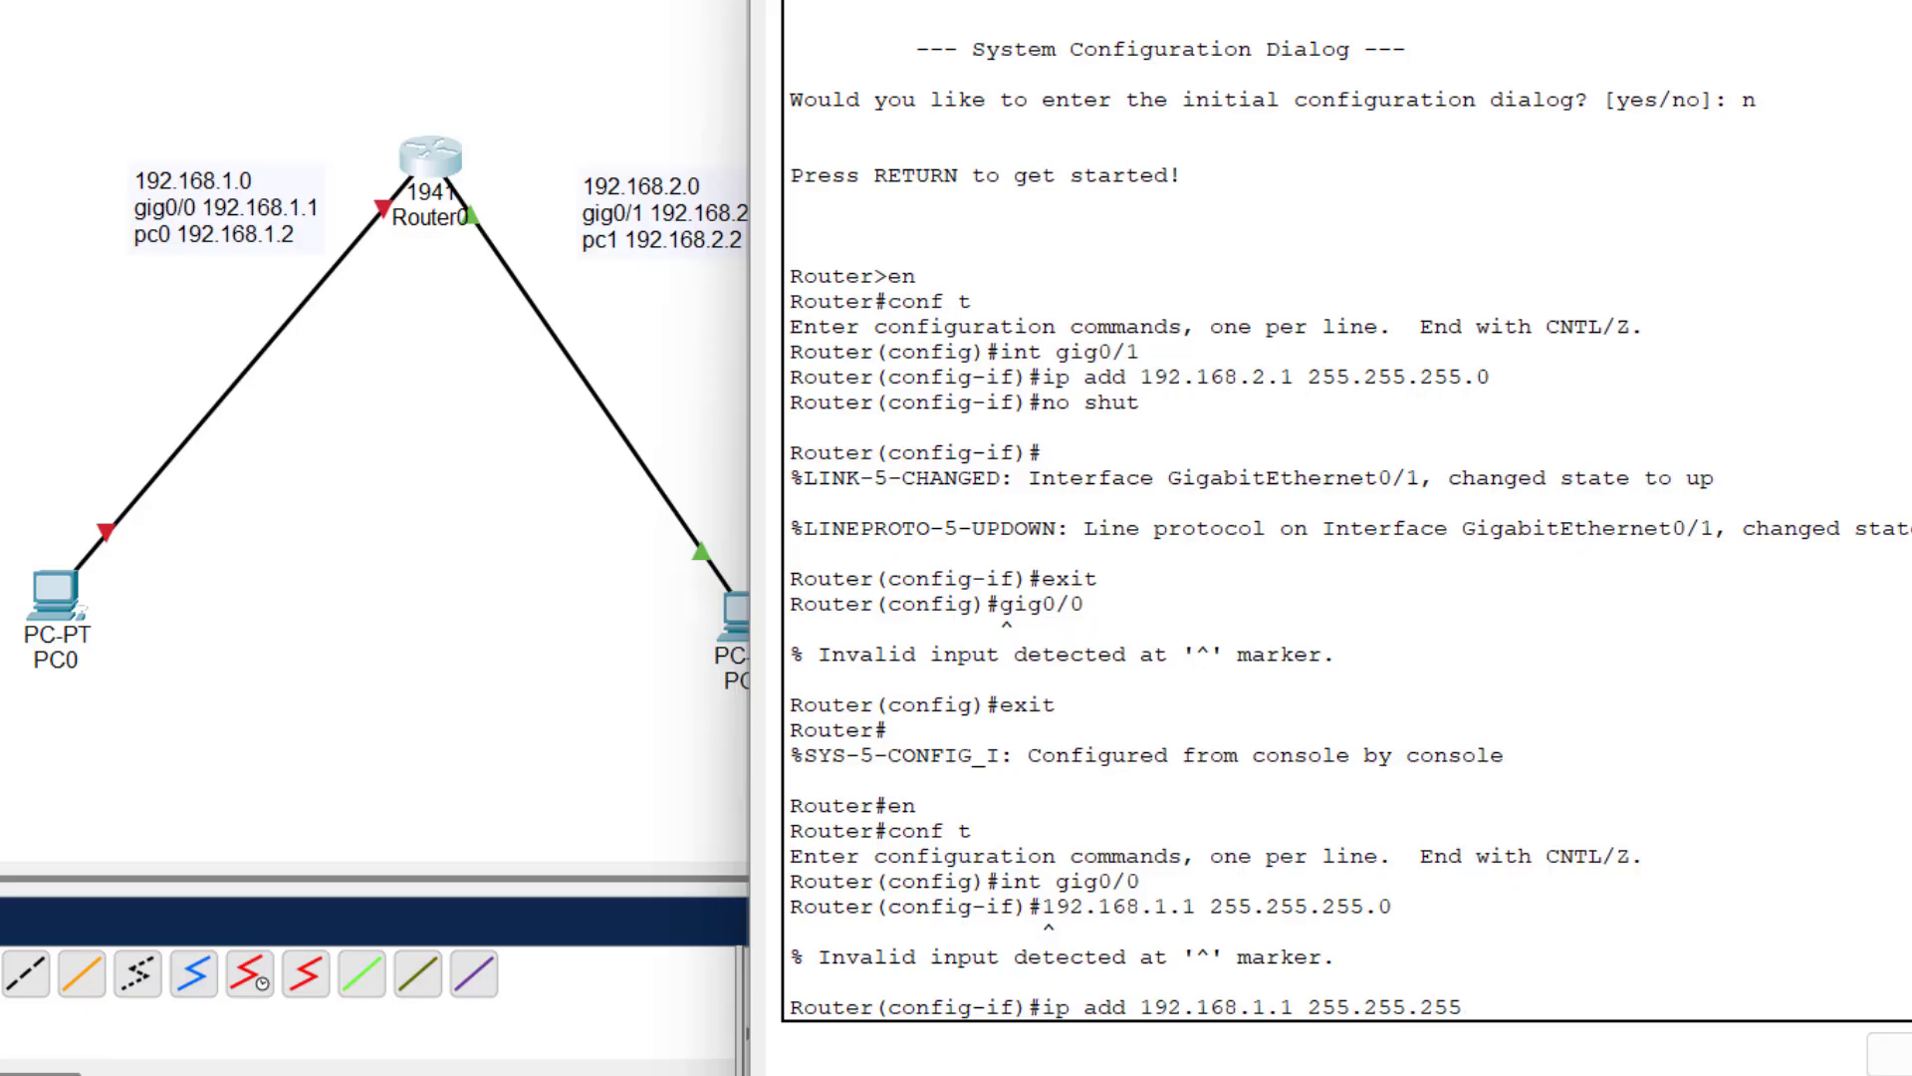
pyautogui.write('.0')
pyautogui.press('Return')
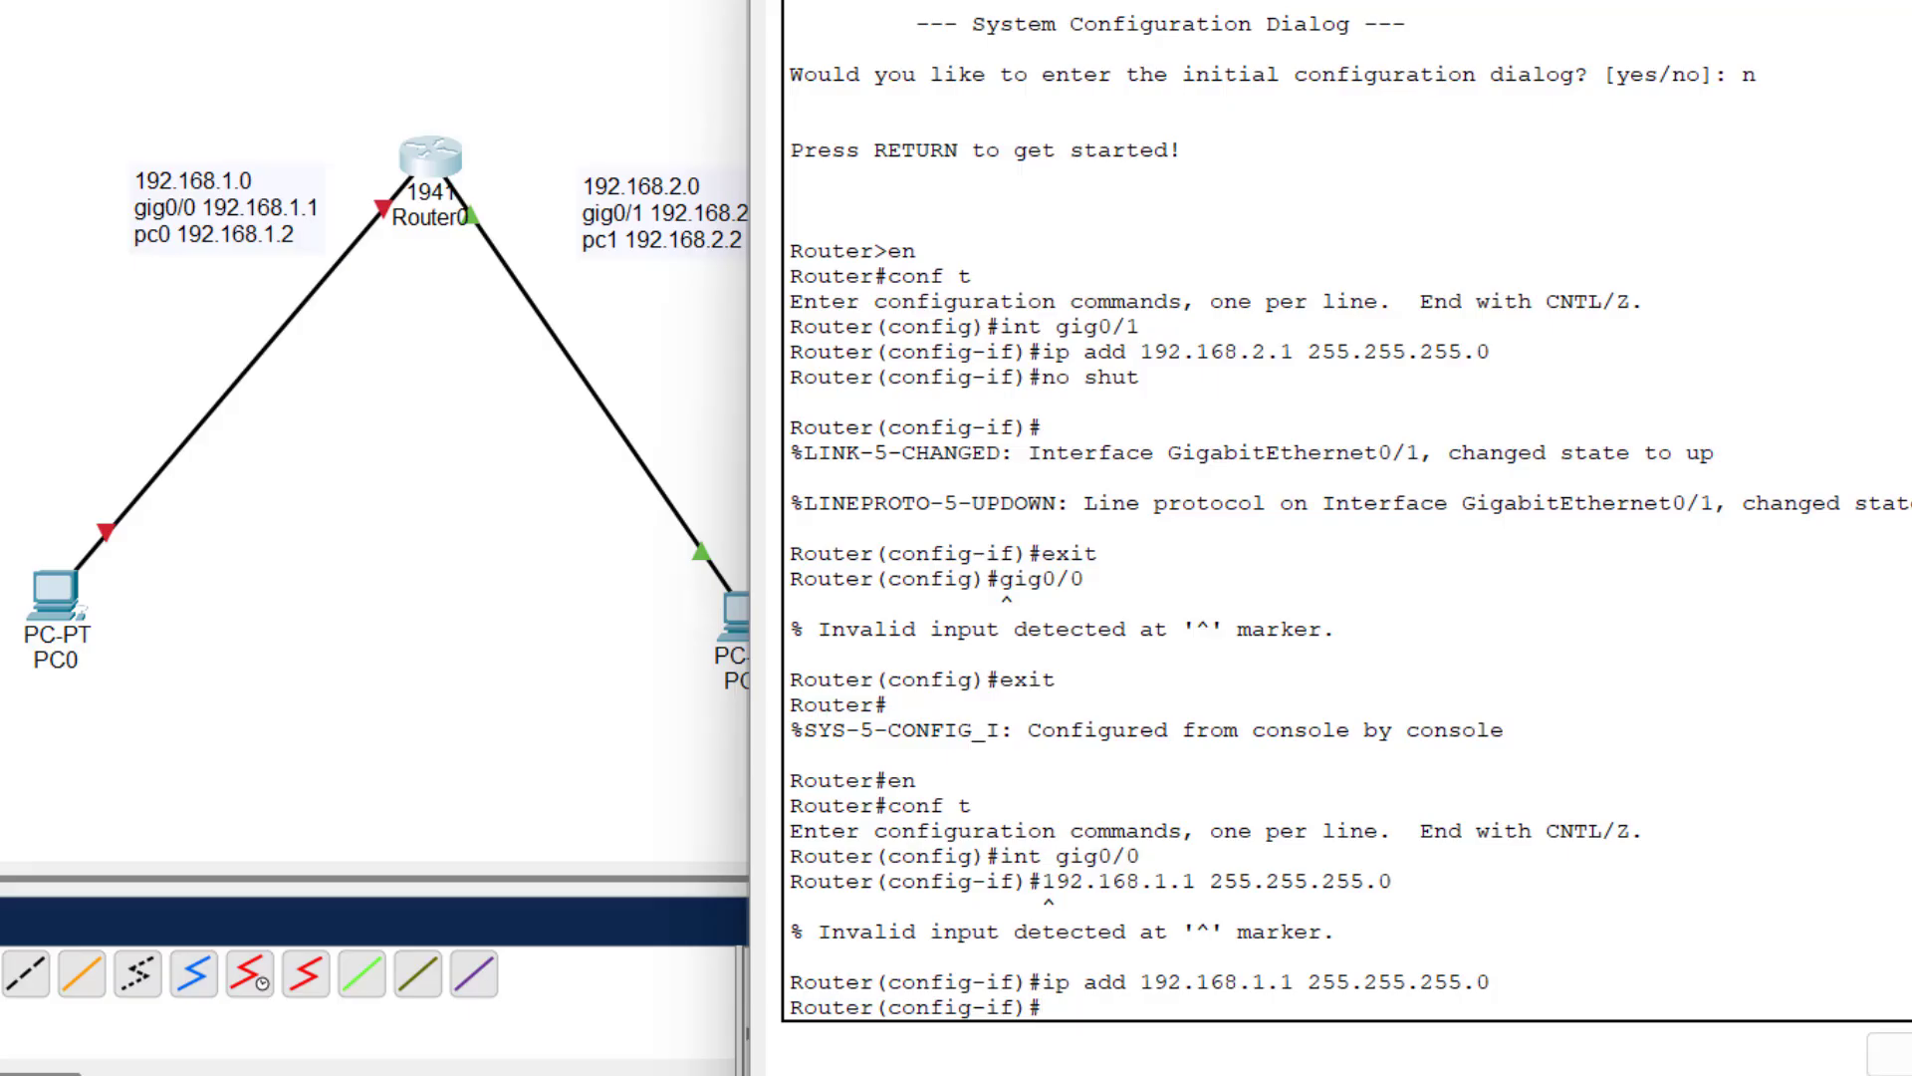
# - Enable interface gig0/0 with "no shut" and close Router0's window
pyautogui.write('no shut')
pyautogui.press('Return')
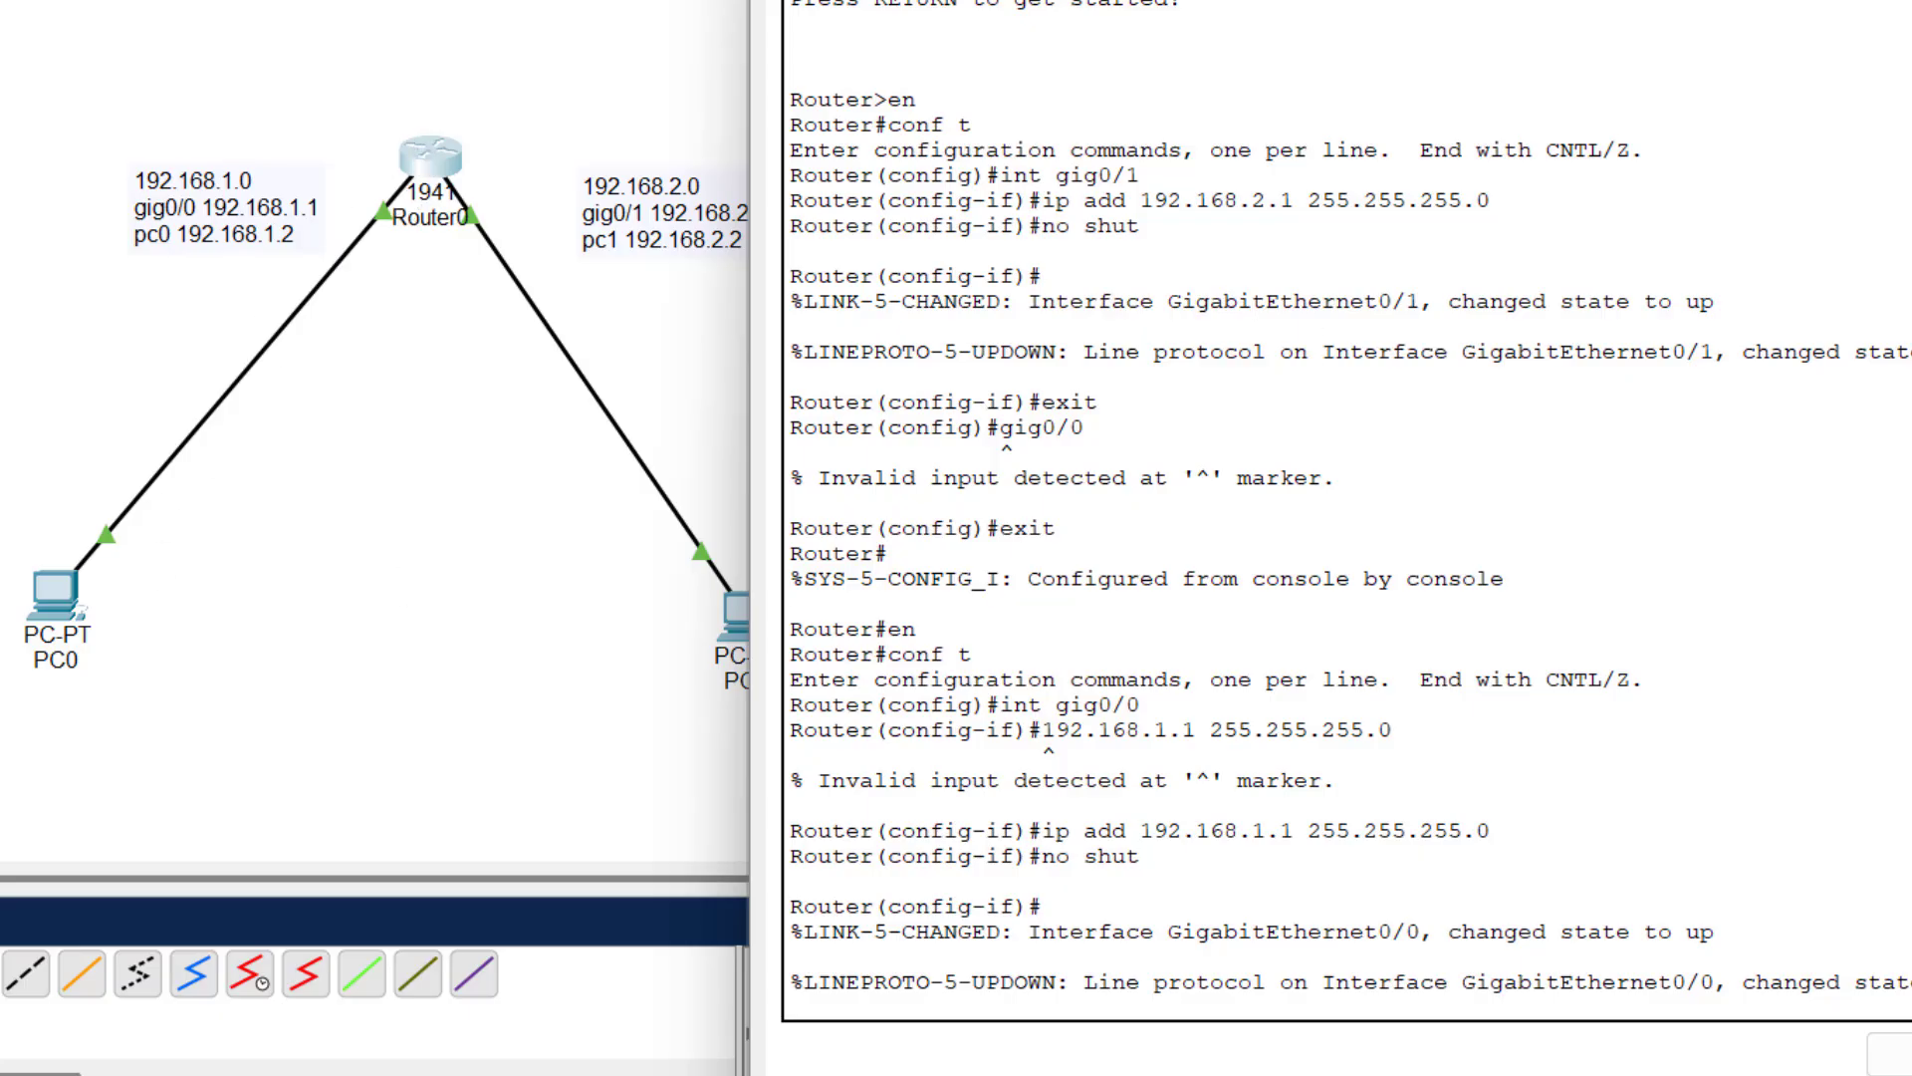
pyautogui.click(1911, 1)
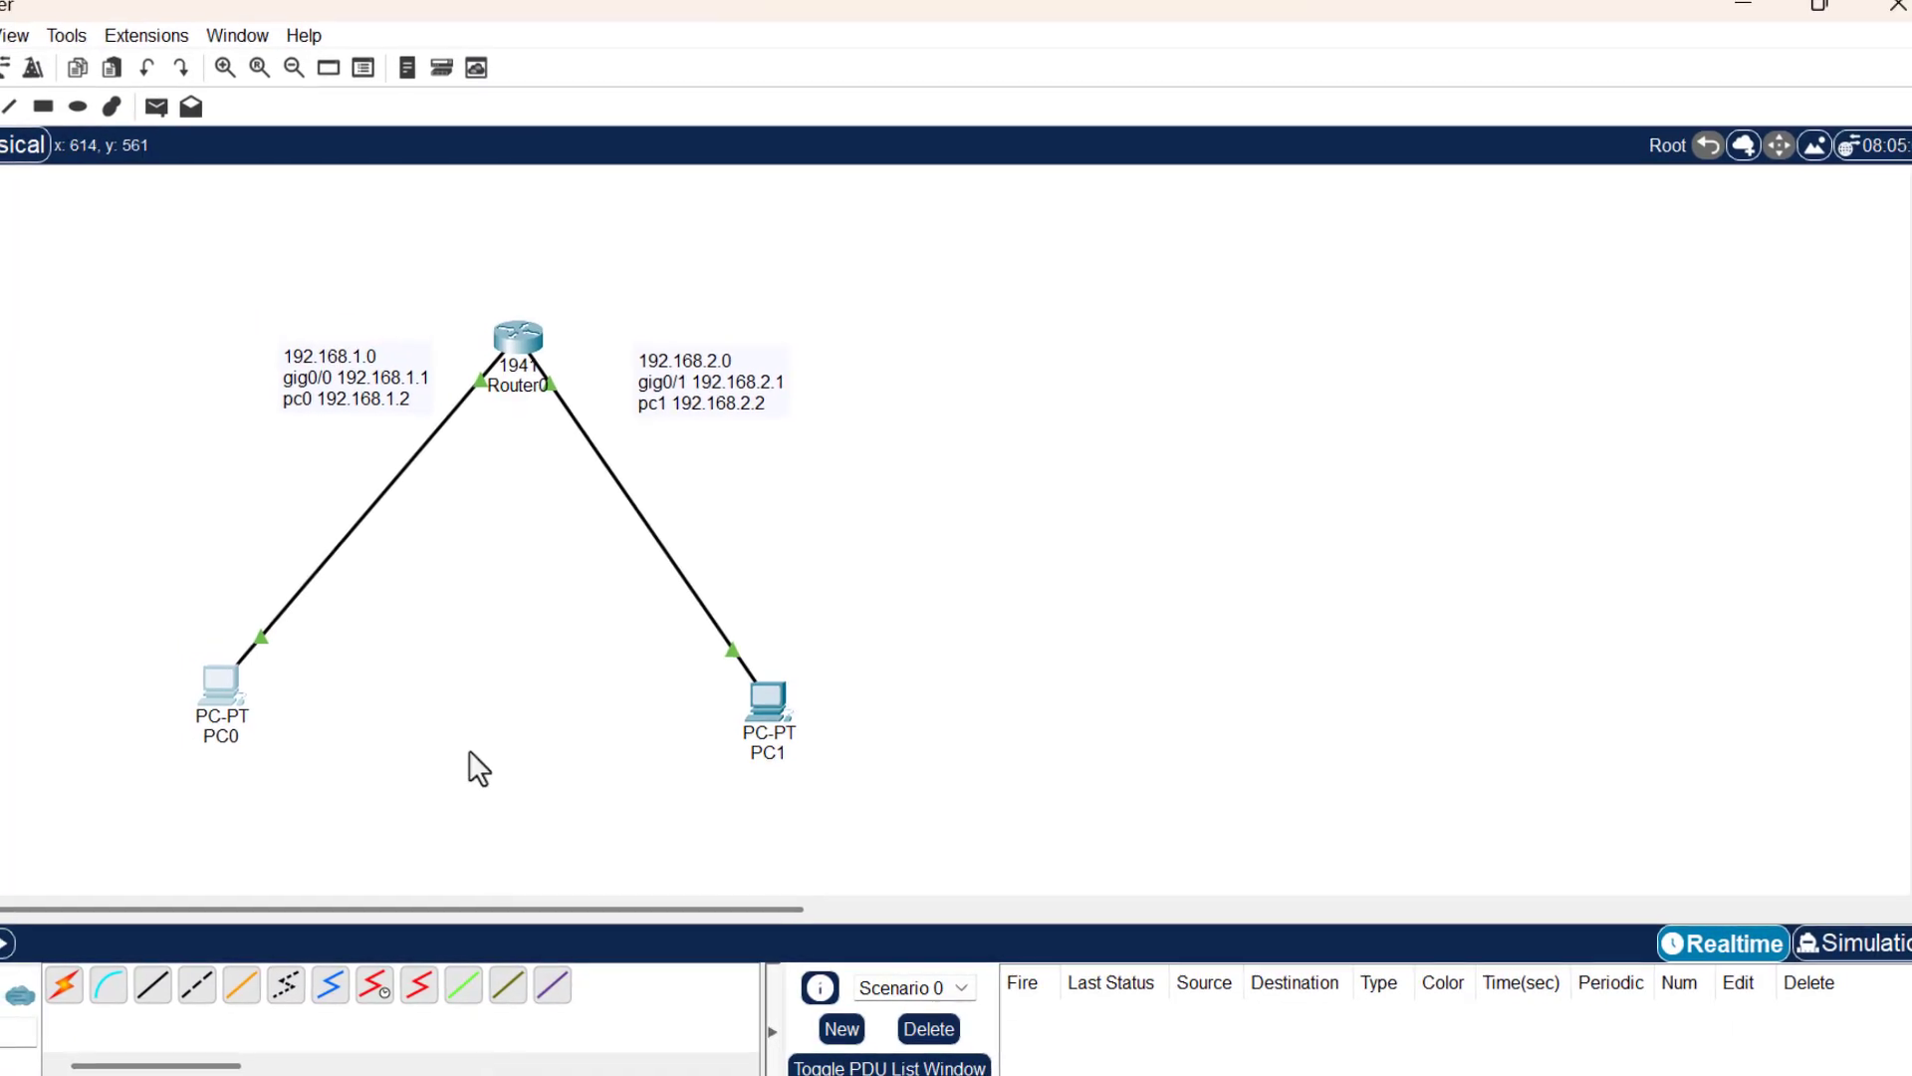
# - In PC0's IP configuration, set the static IPv4 address to 192.168.1.2 with subnet mask 255.255.255.0
pyautogui.click(214, 669)
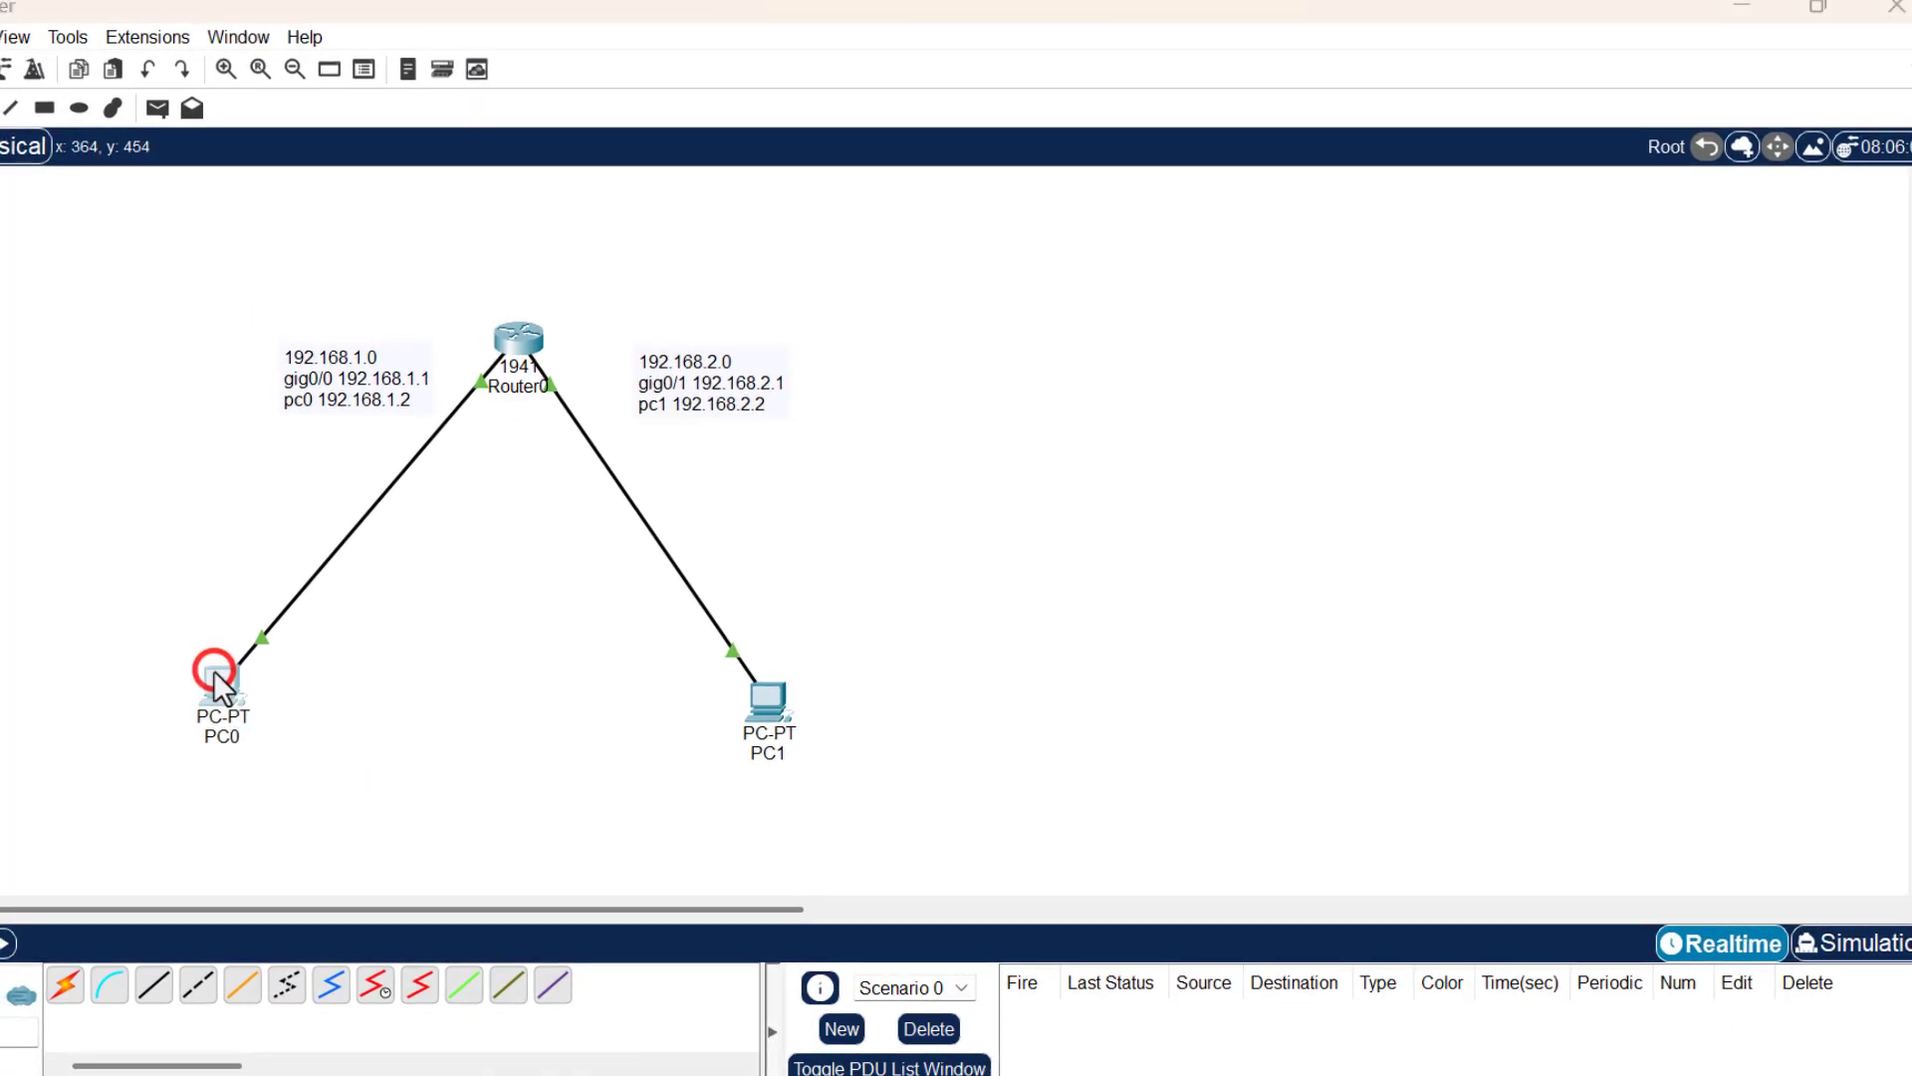
pyautogui.click(778, 274)
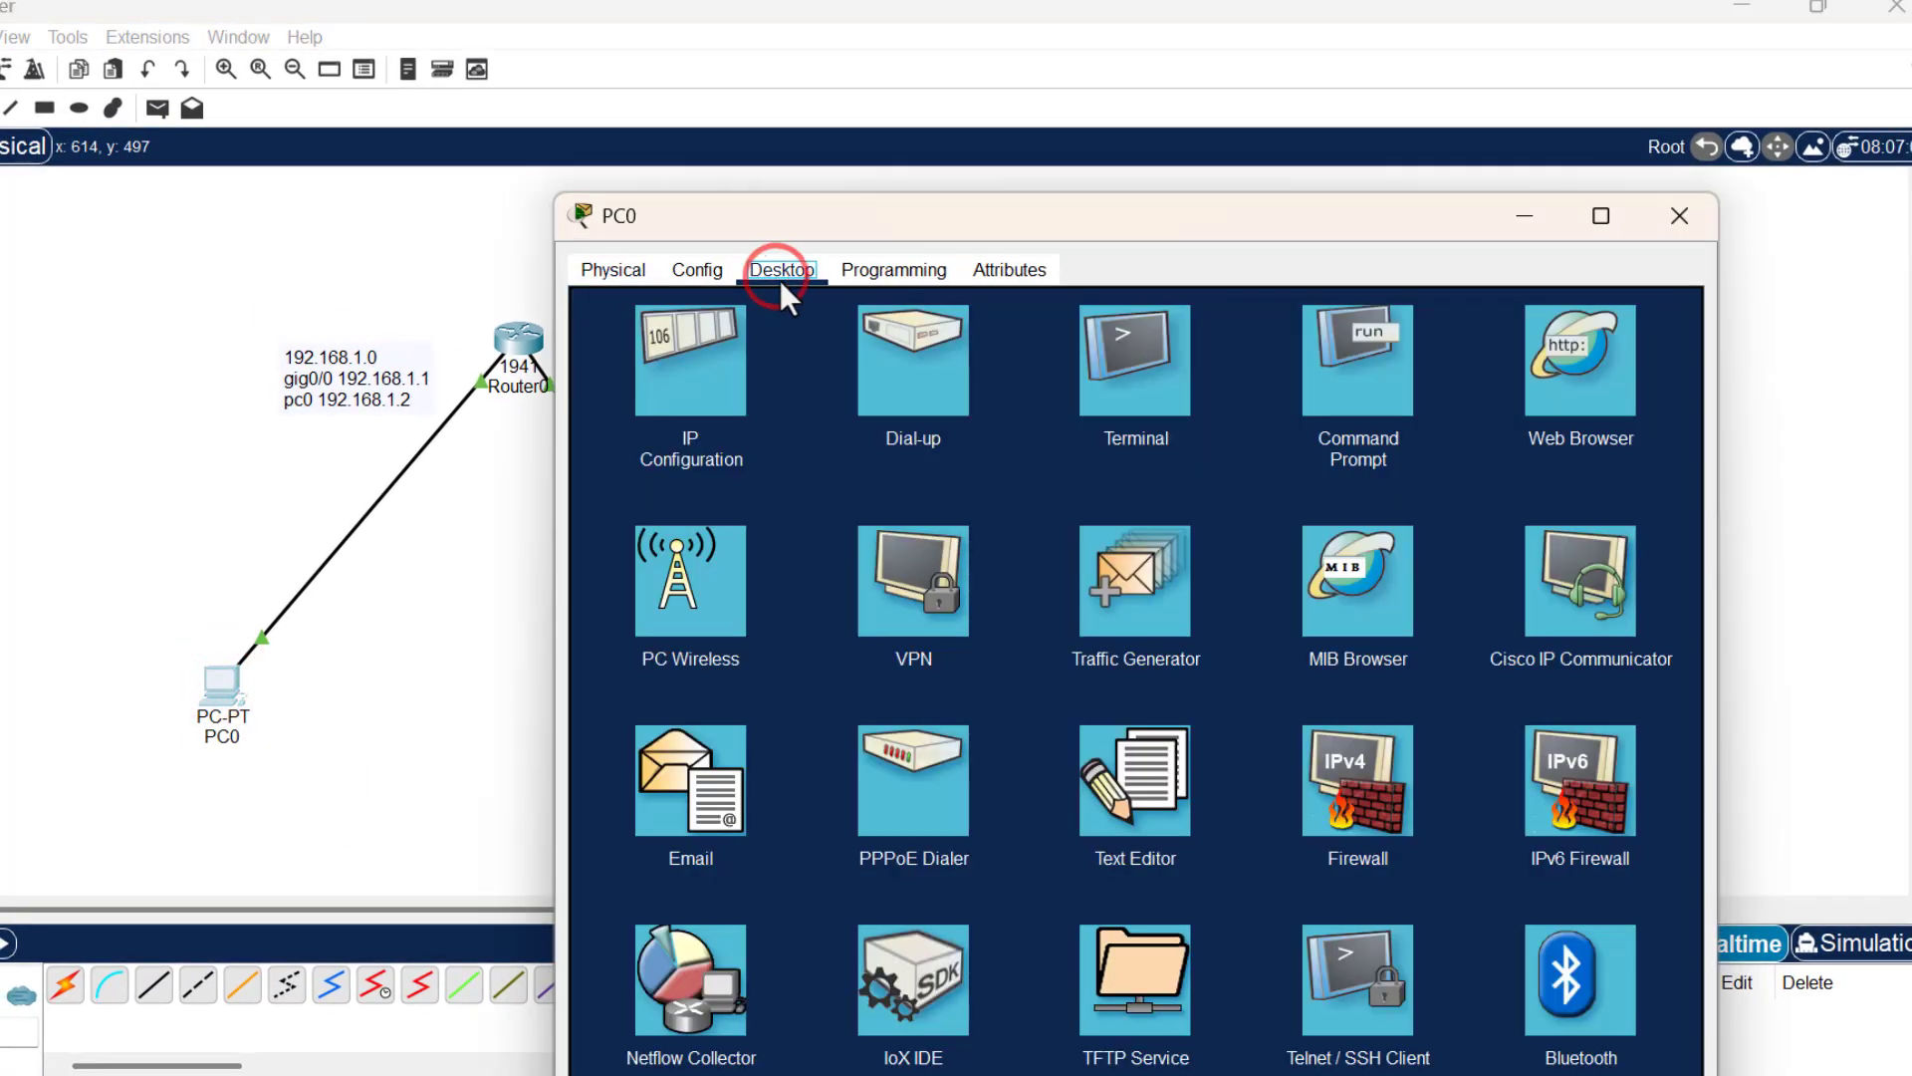
pyautogui.click(680, 360)
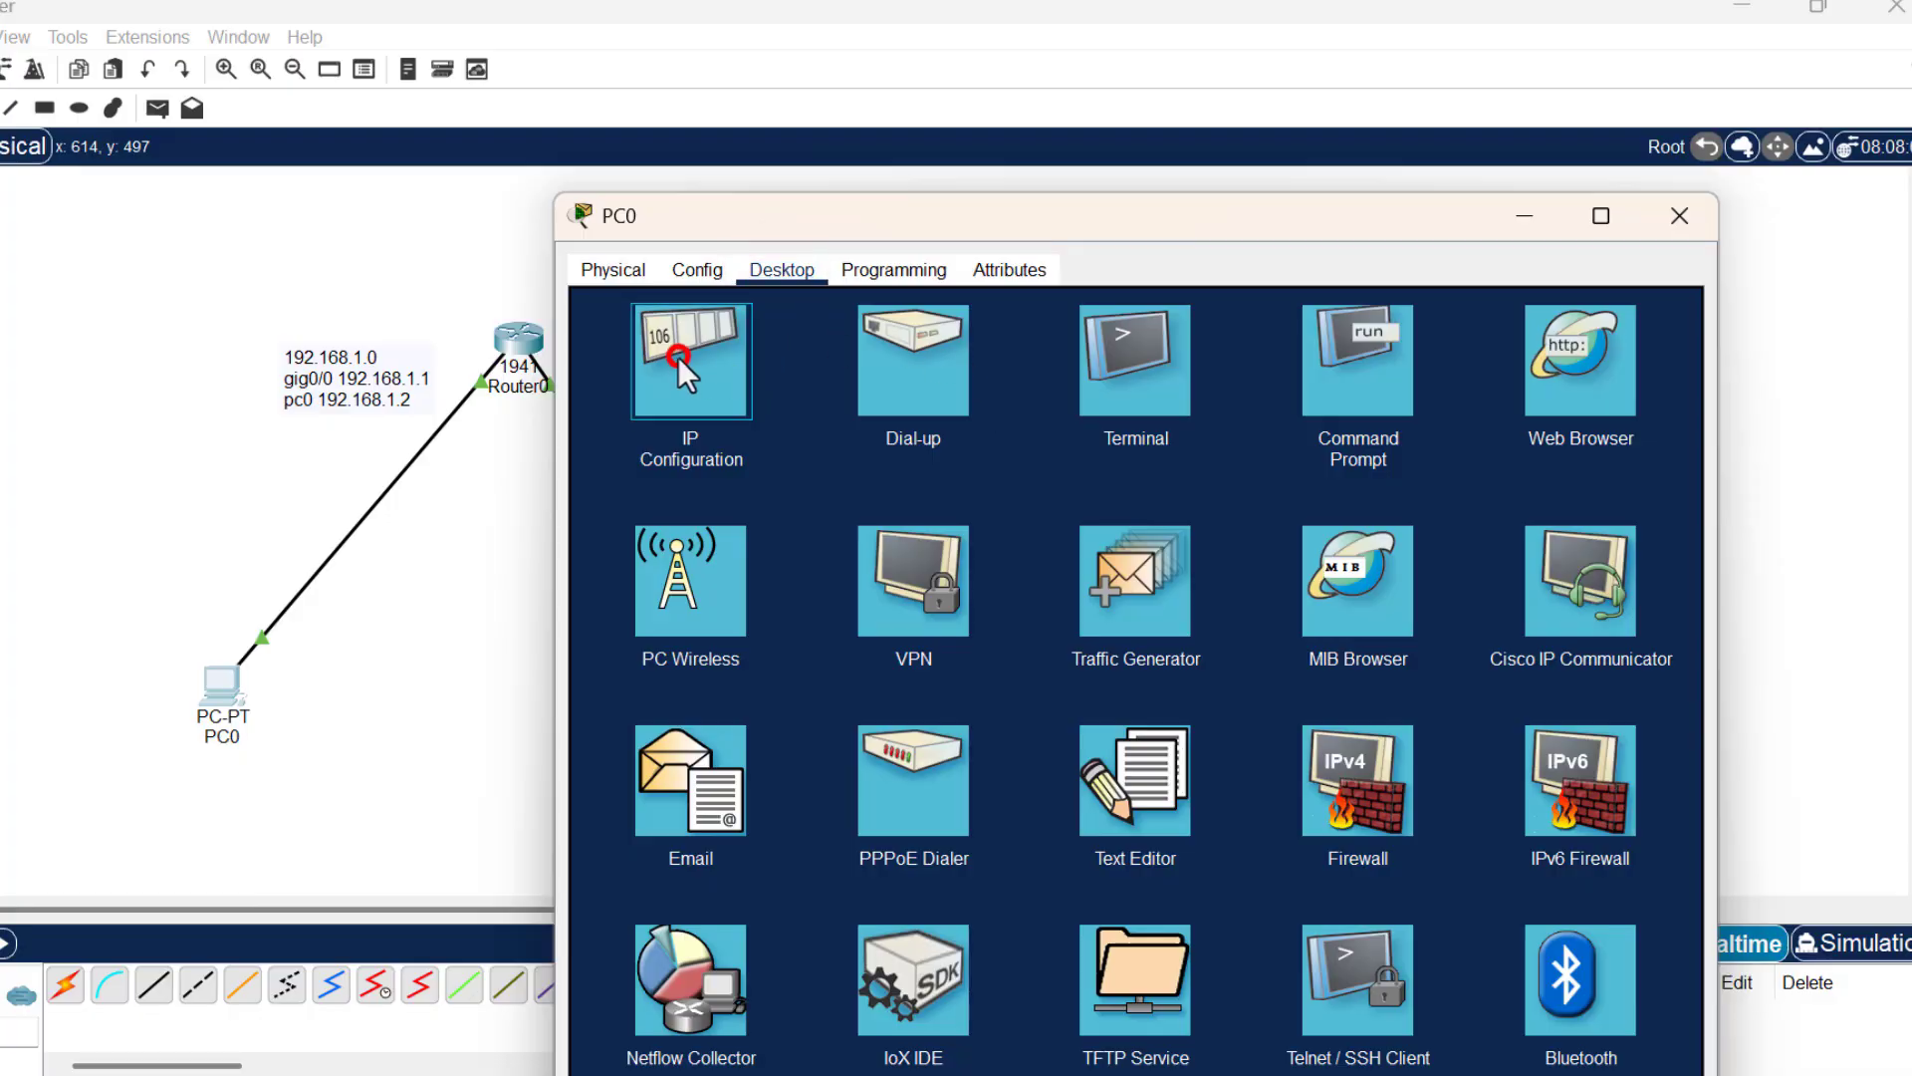
pyautogui.click(1008, 446)
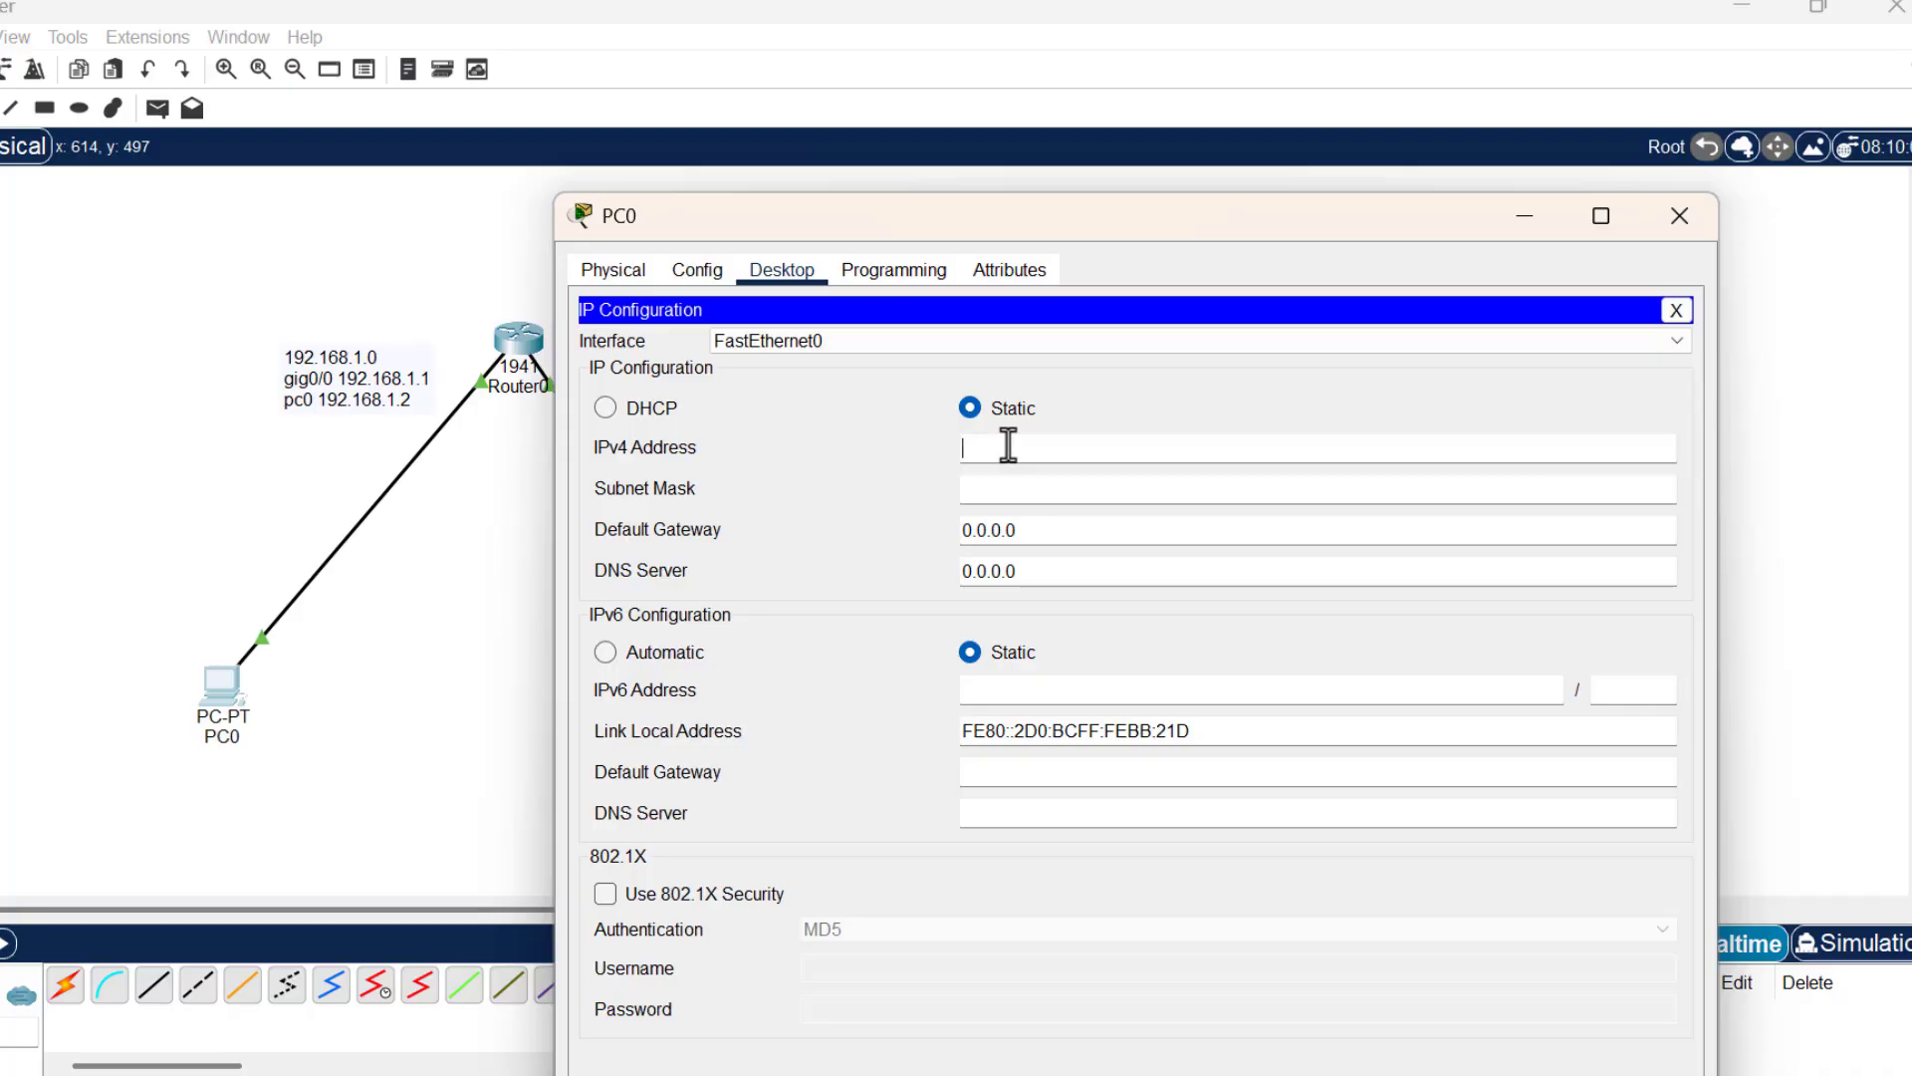
pyautogui.write('192.1')
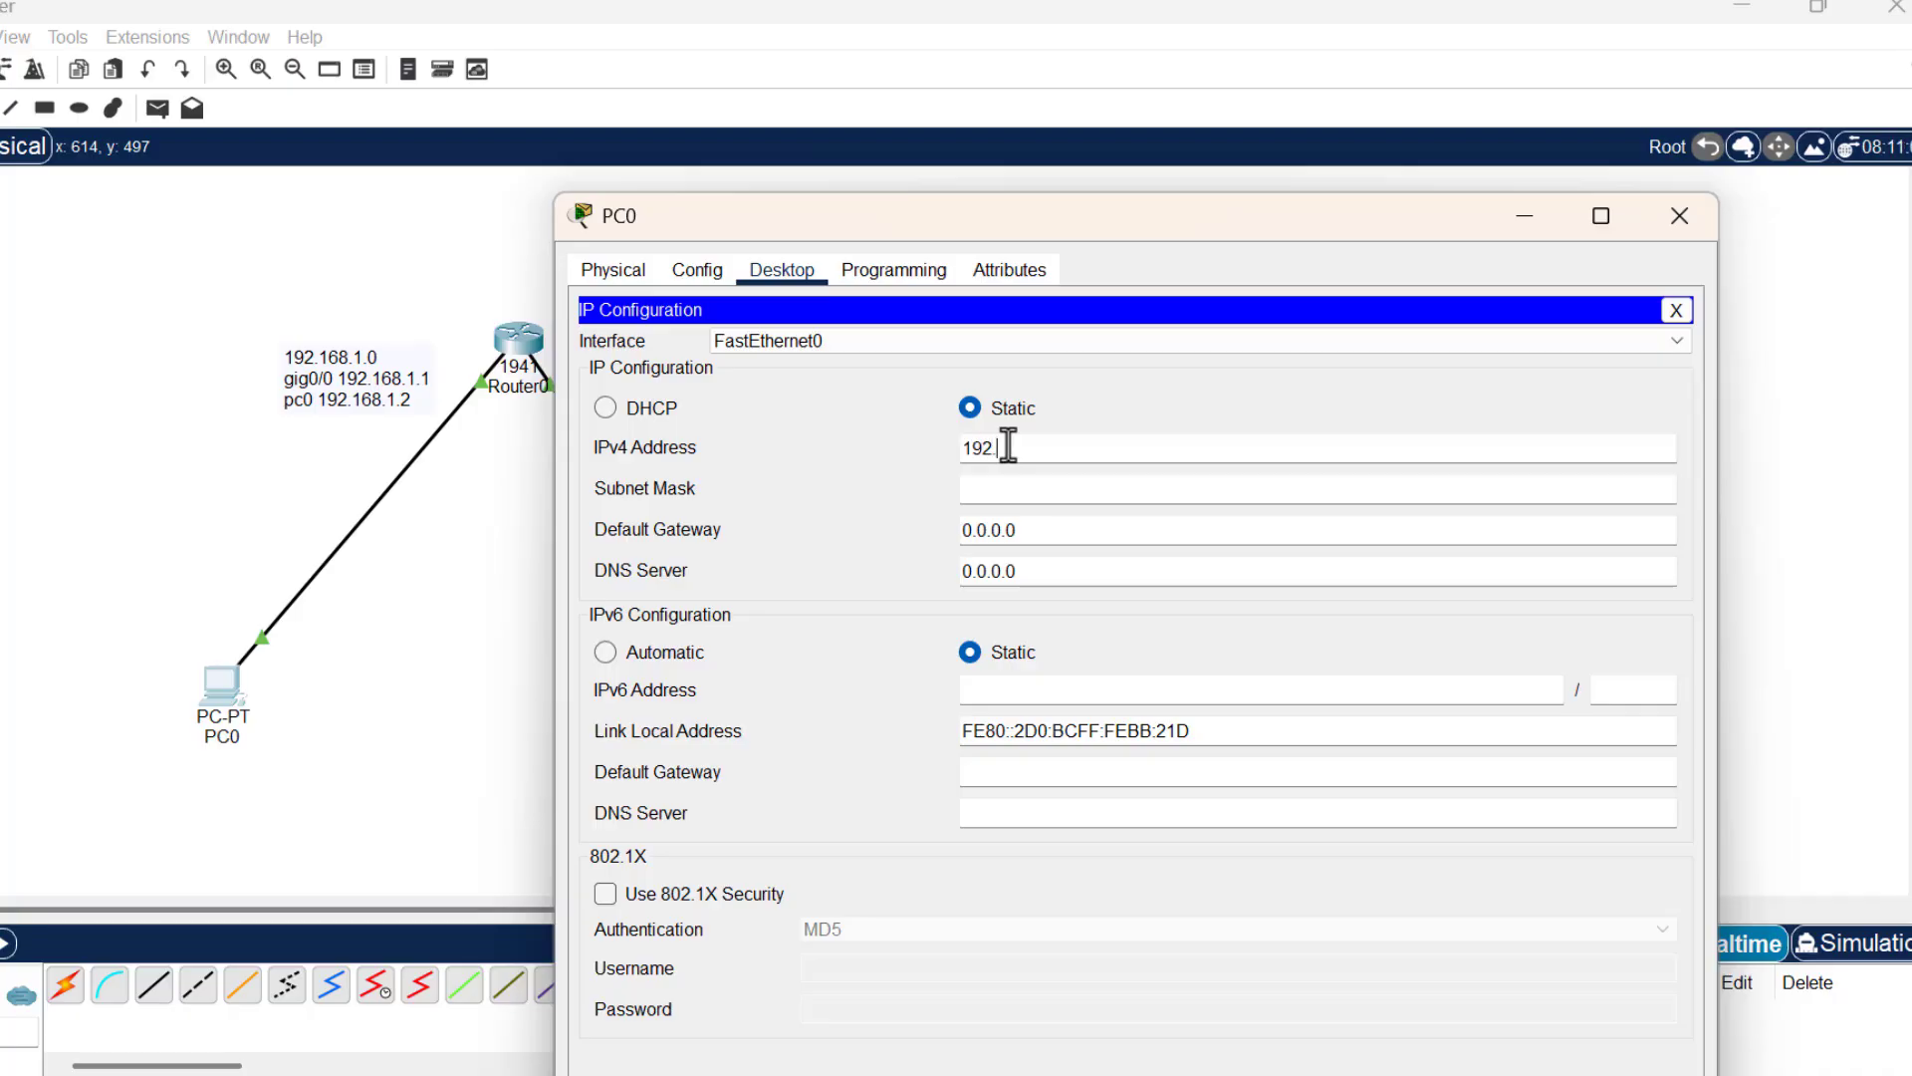
pyautogui.write('68.1')
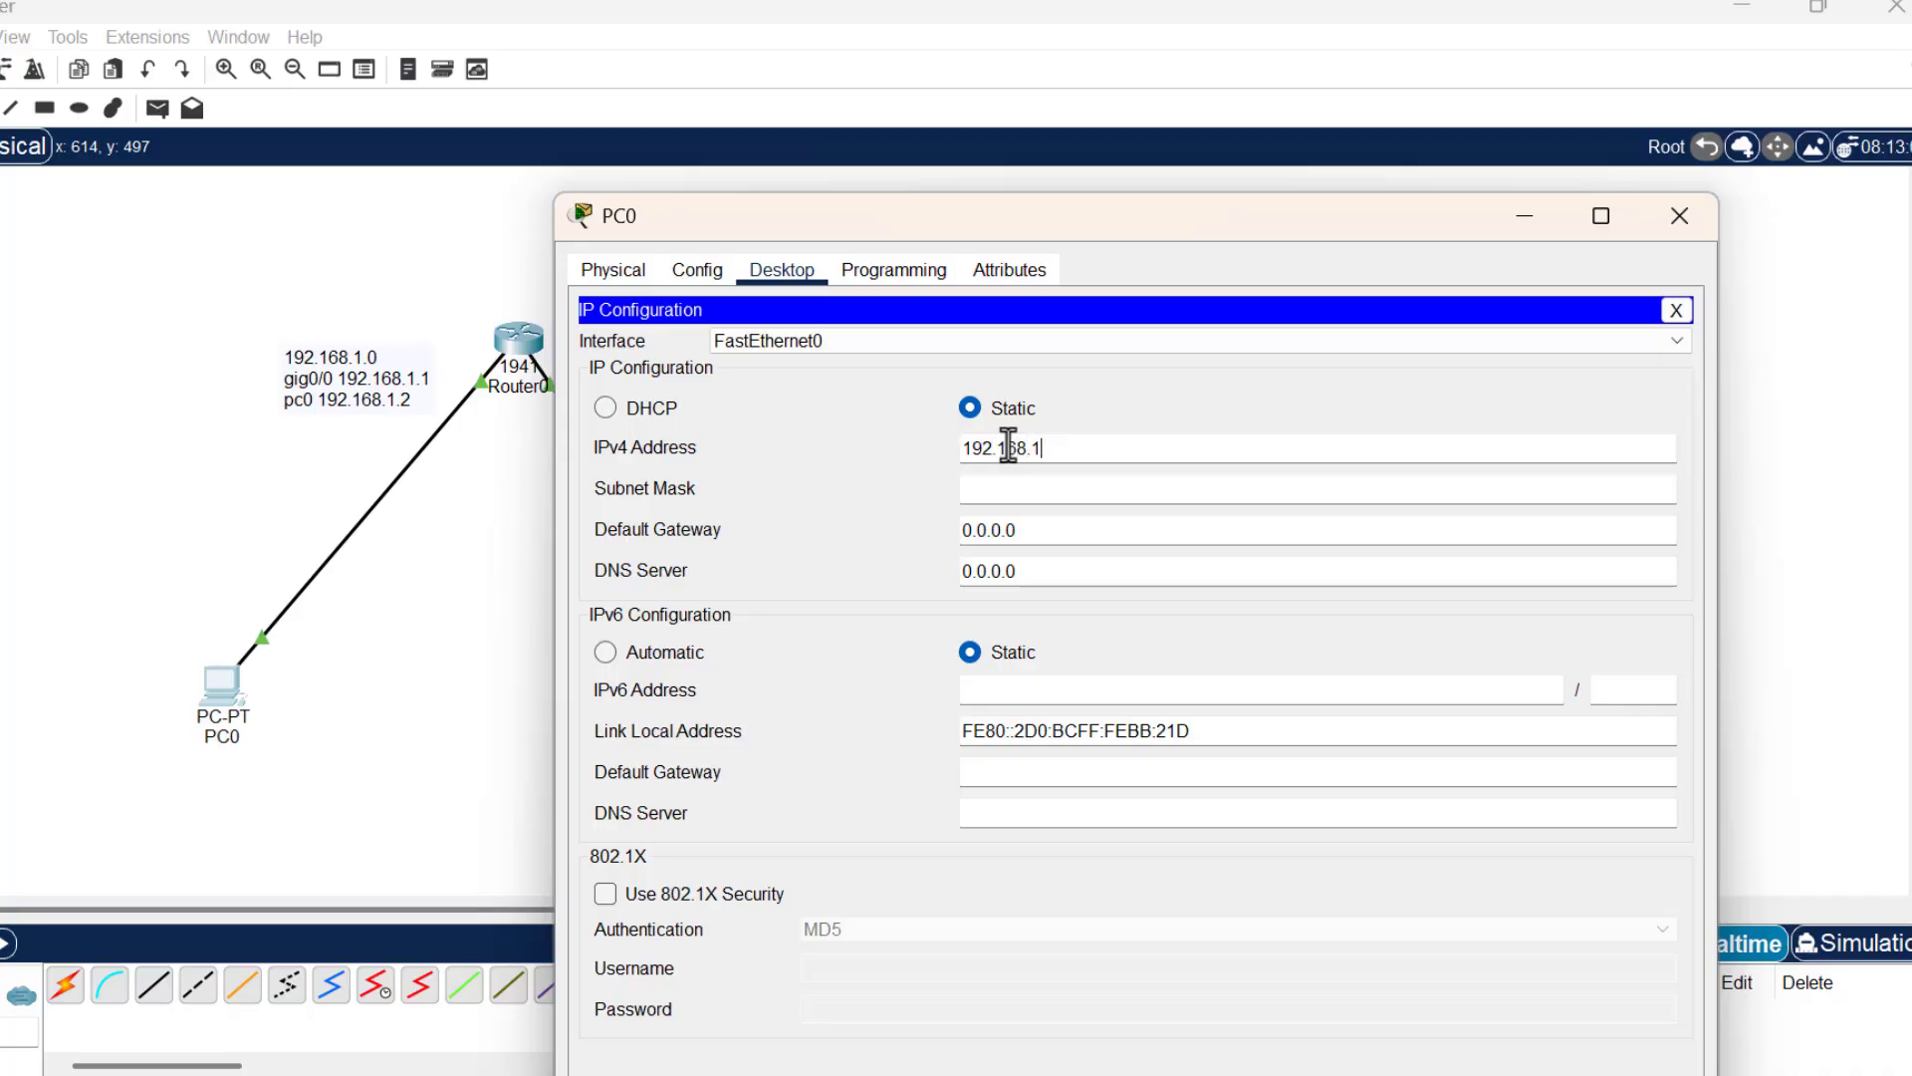
pyautogui.write('.2')
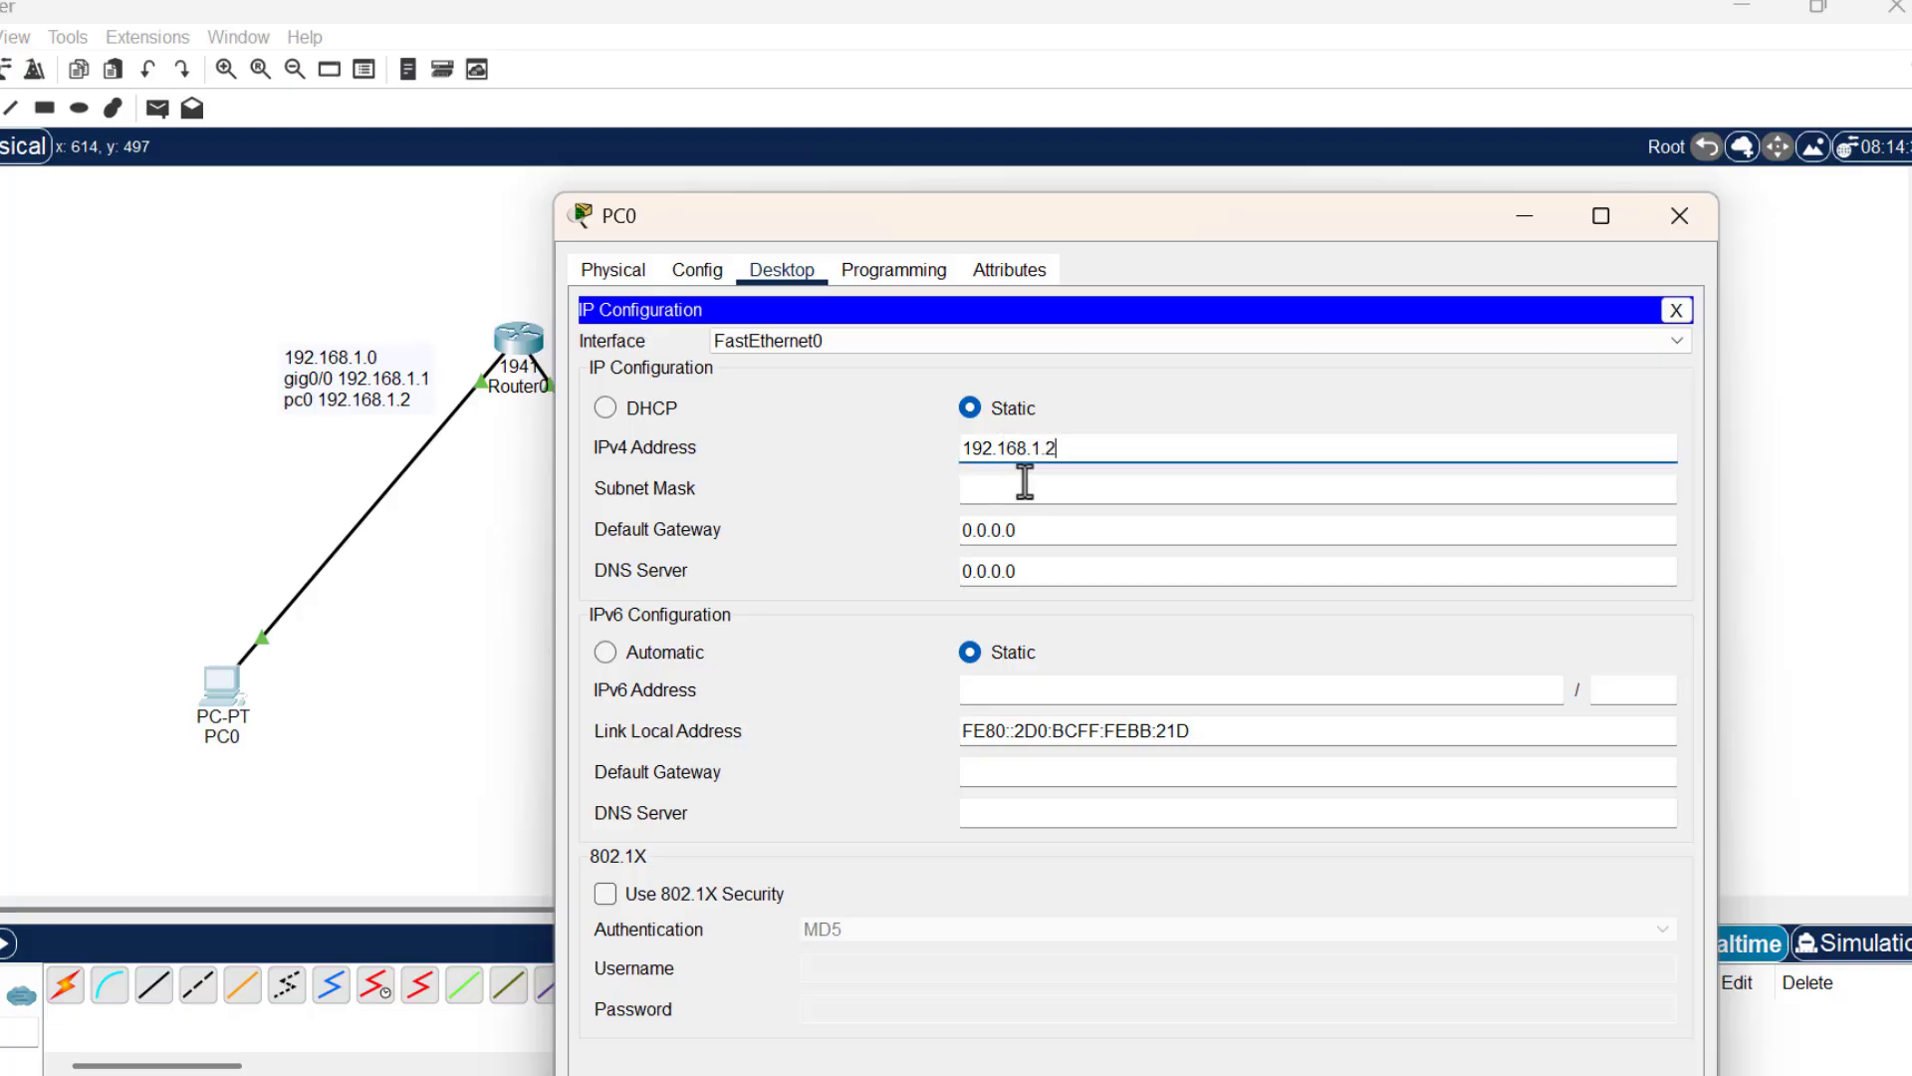
pyautogui.click(1025, 484)
# - Set PC0's IPv4 default gateway to 192.168.1.1 and close the PC0 window
pyautogui.click(1044, 536)
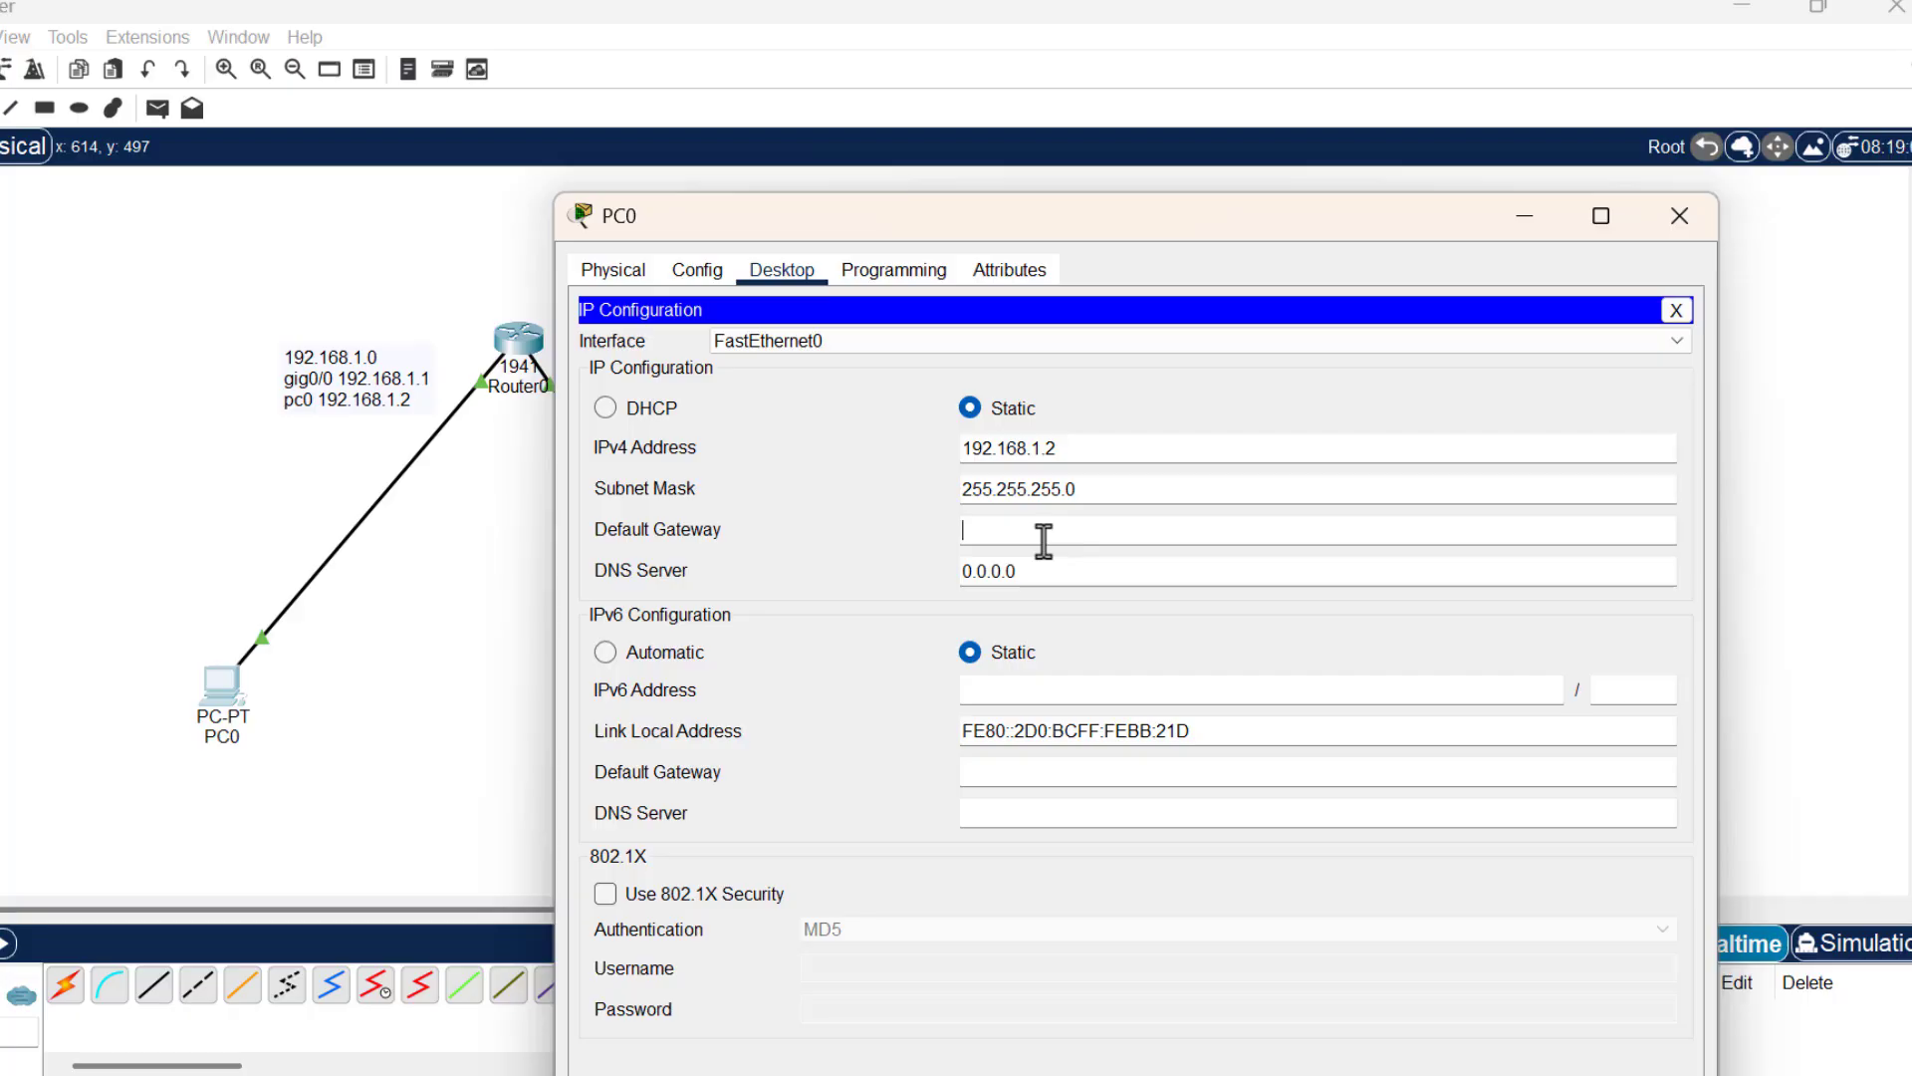
pyautogui.write('19')
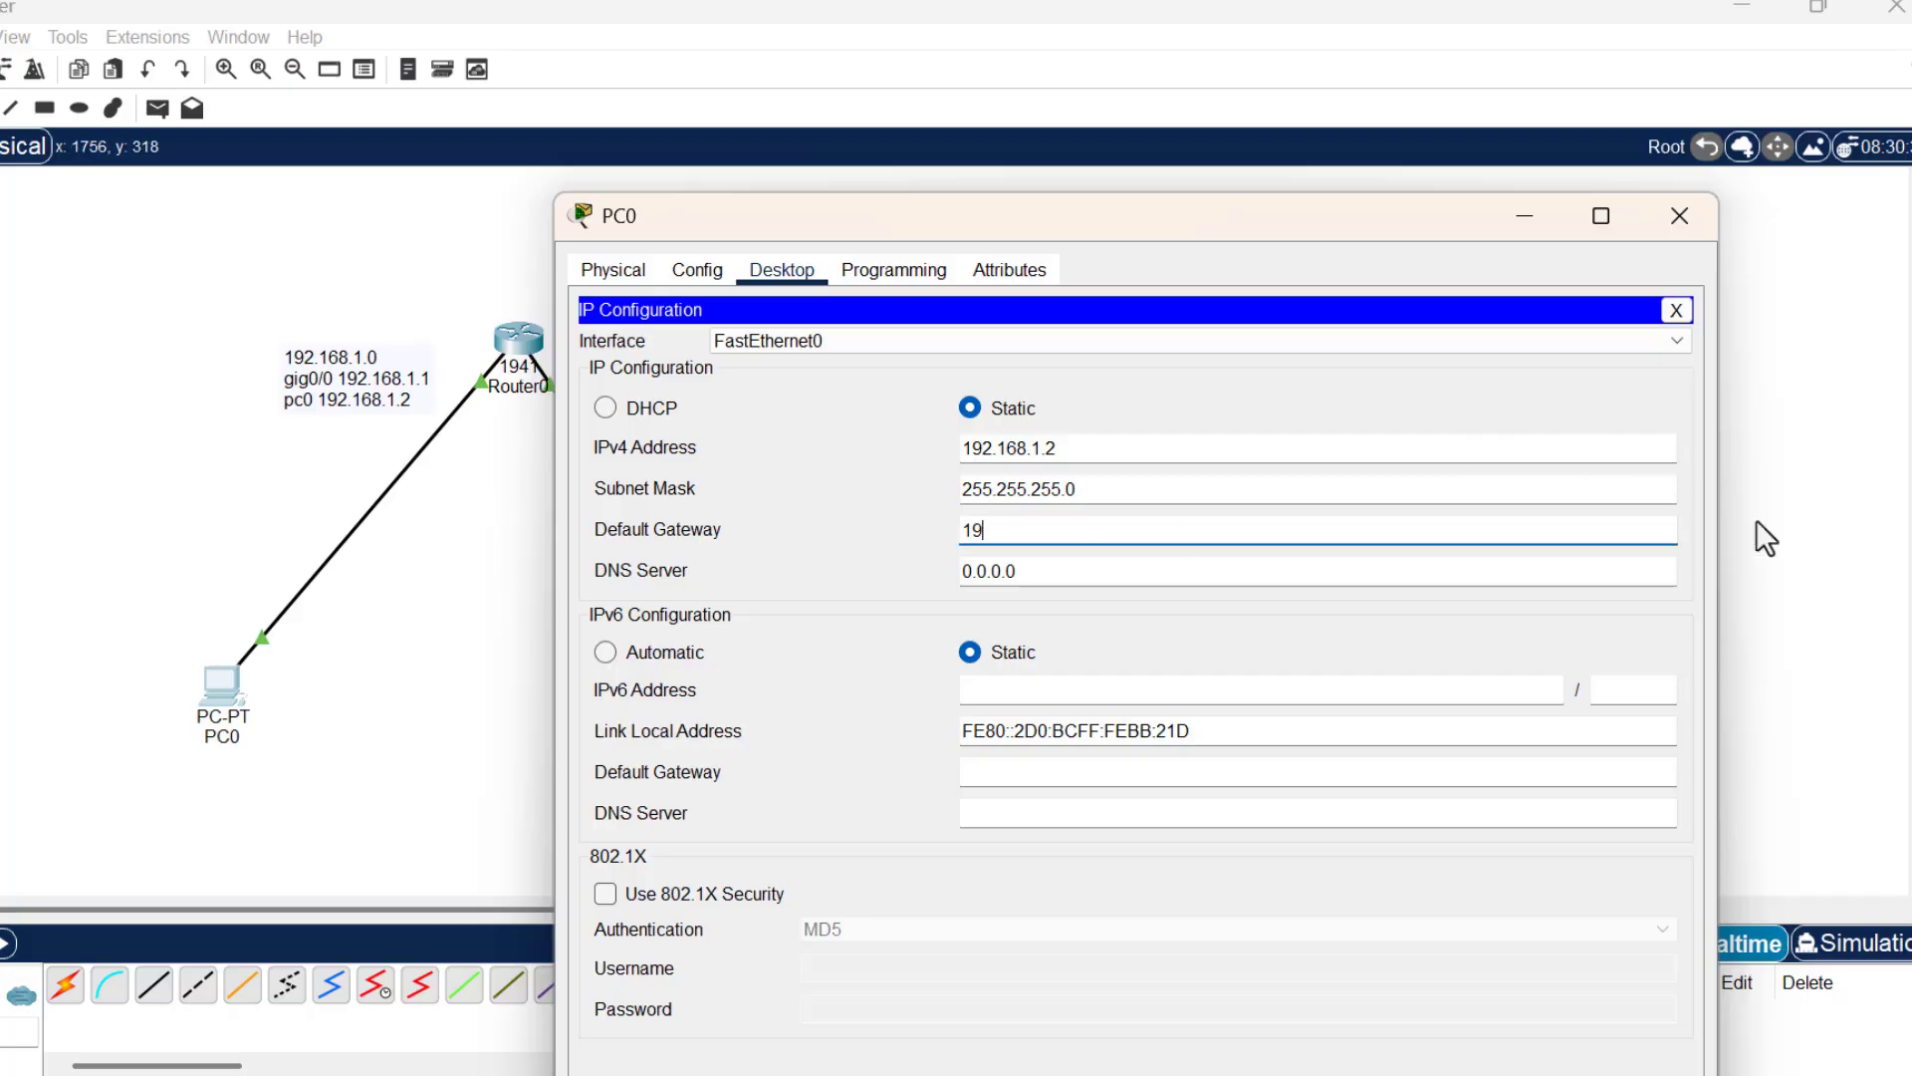
pyautogui.write('2.168.1.1')
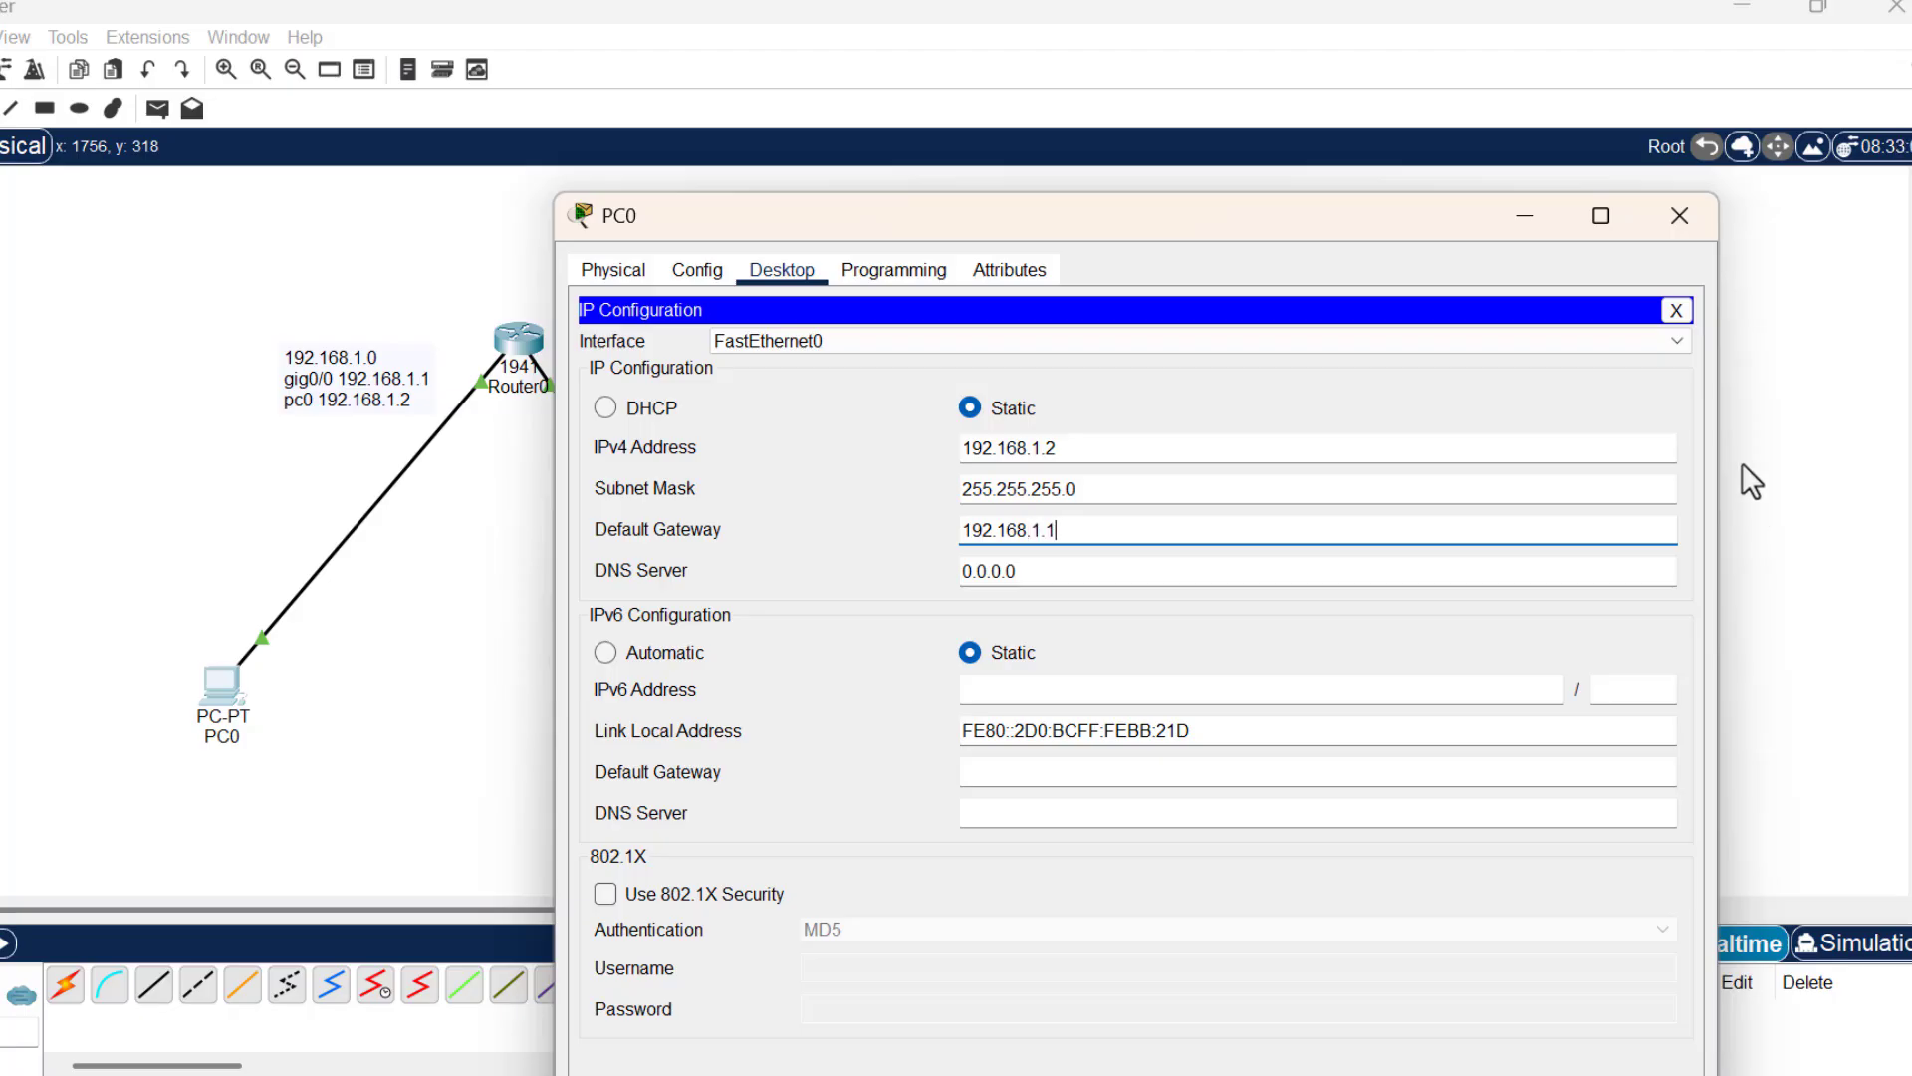
pyautogui.click(1677, 225)
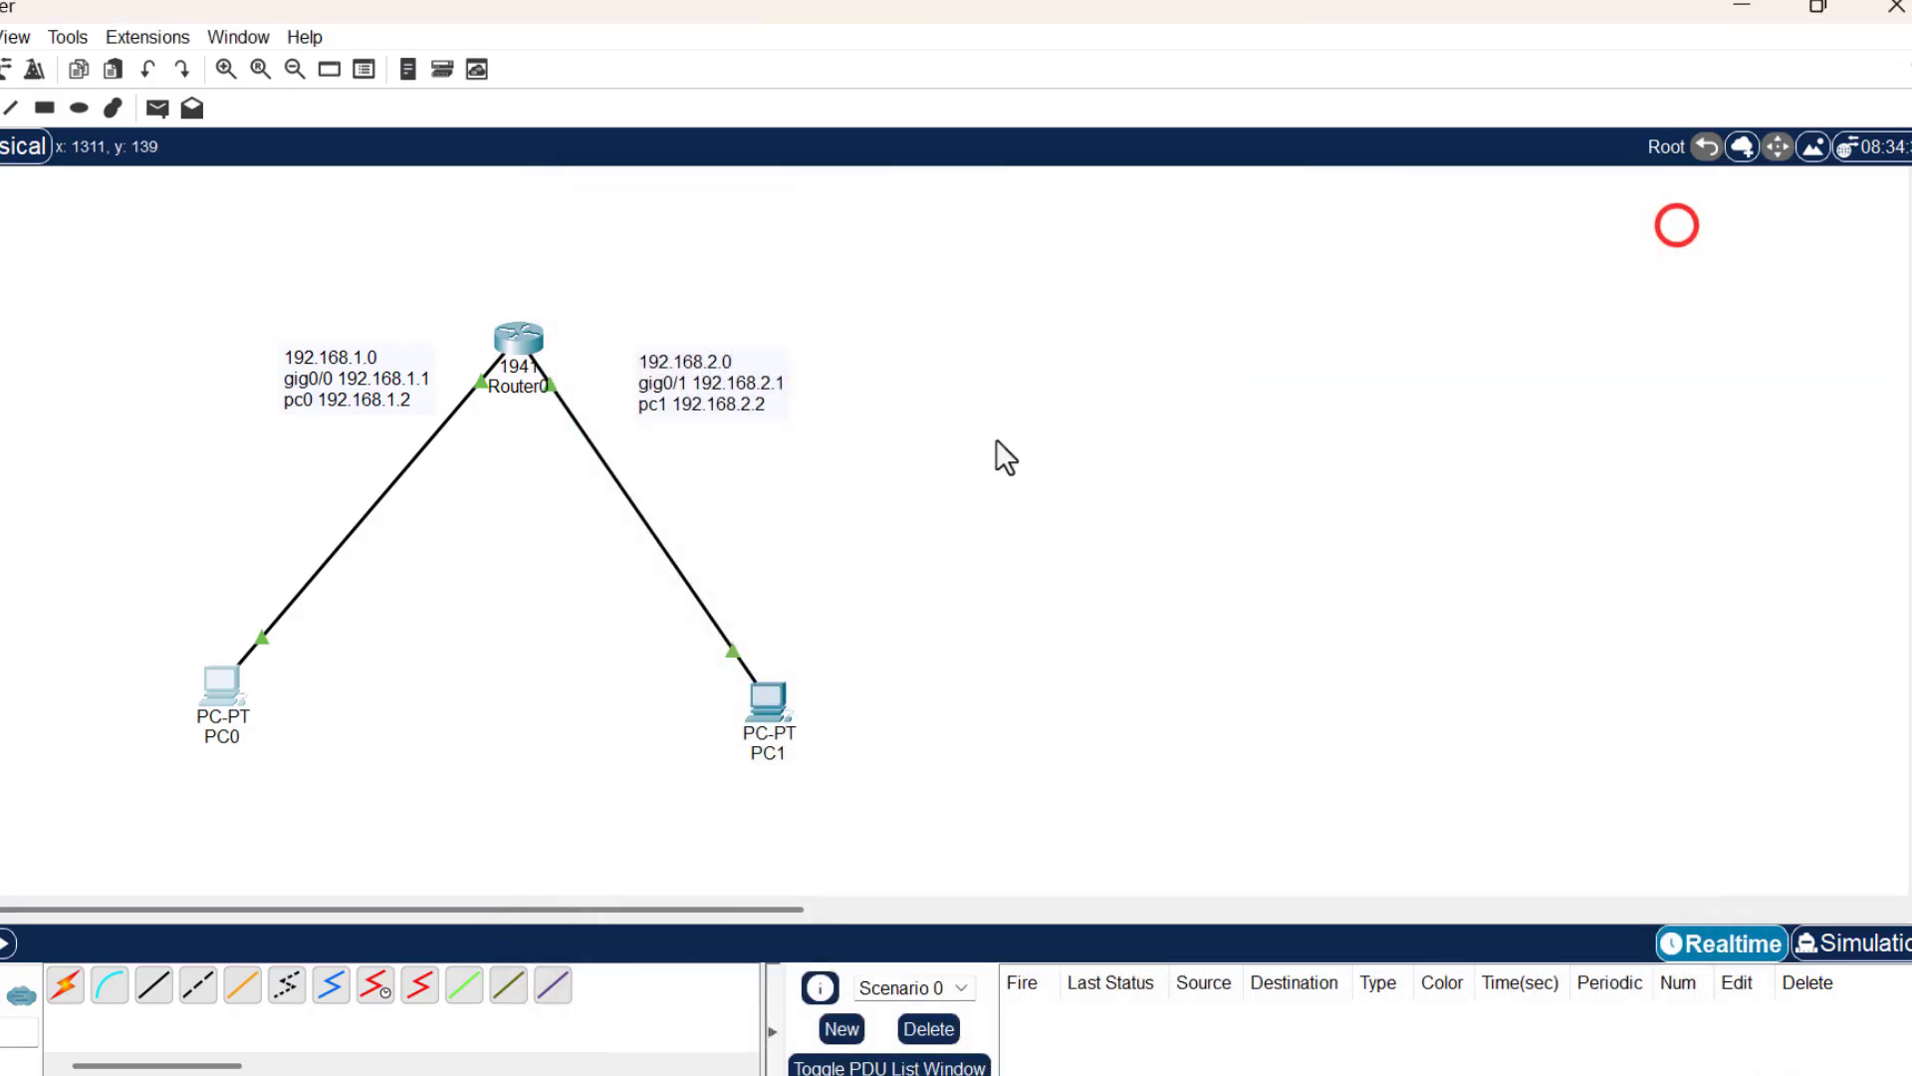
# - In PC1's IP configuration, set the static IPv4 address to 192.168.2.2 with subnet mask 255.255.255.0
pyautogui.click(771, 703)
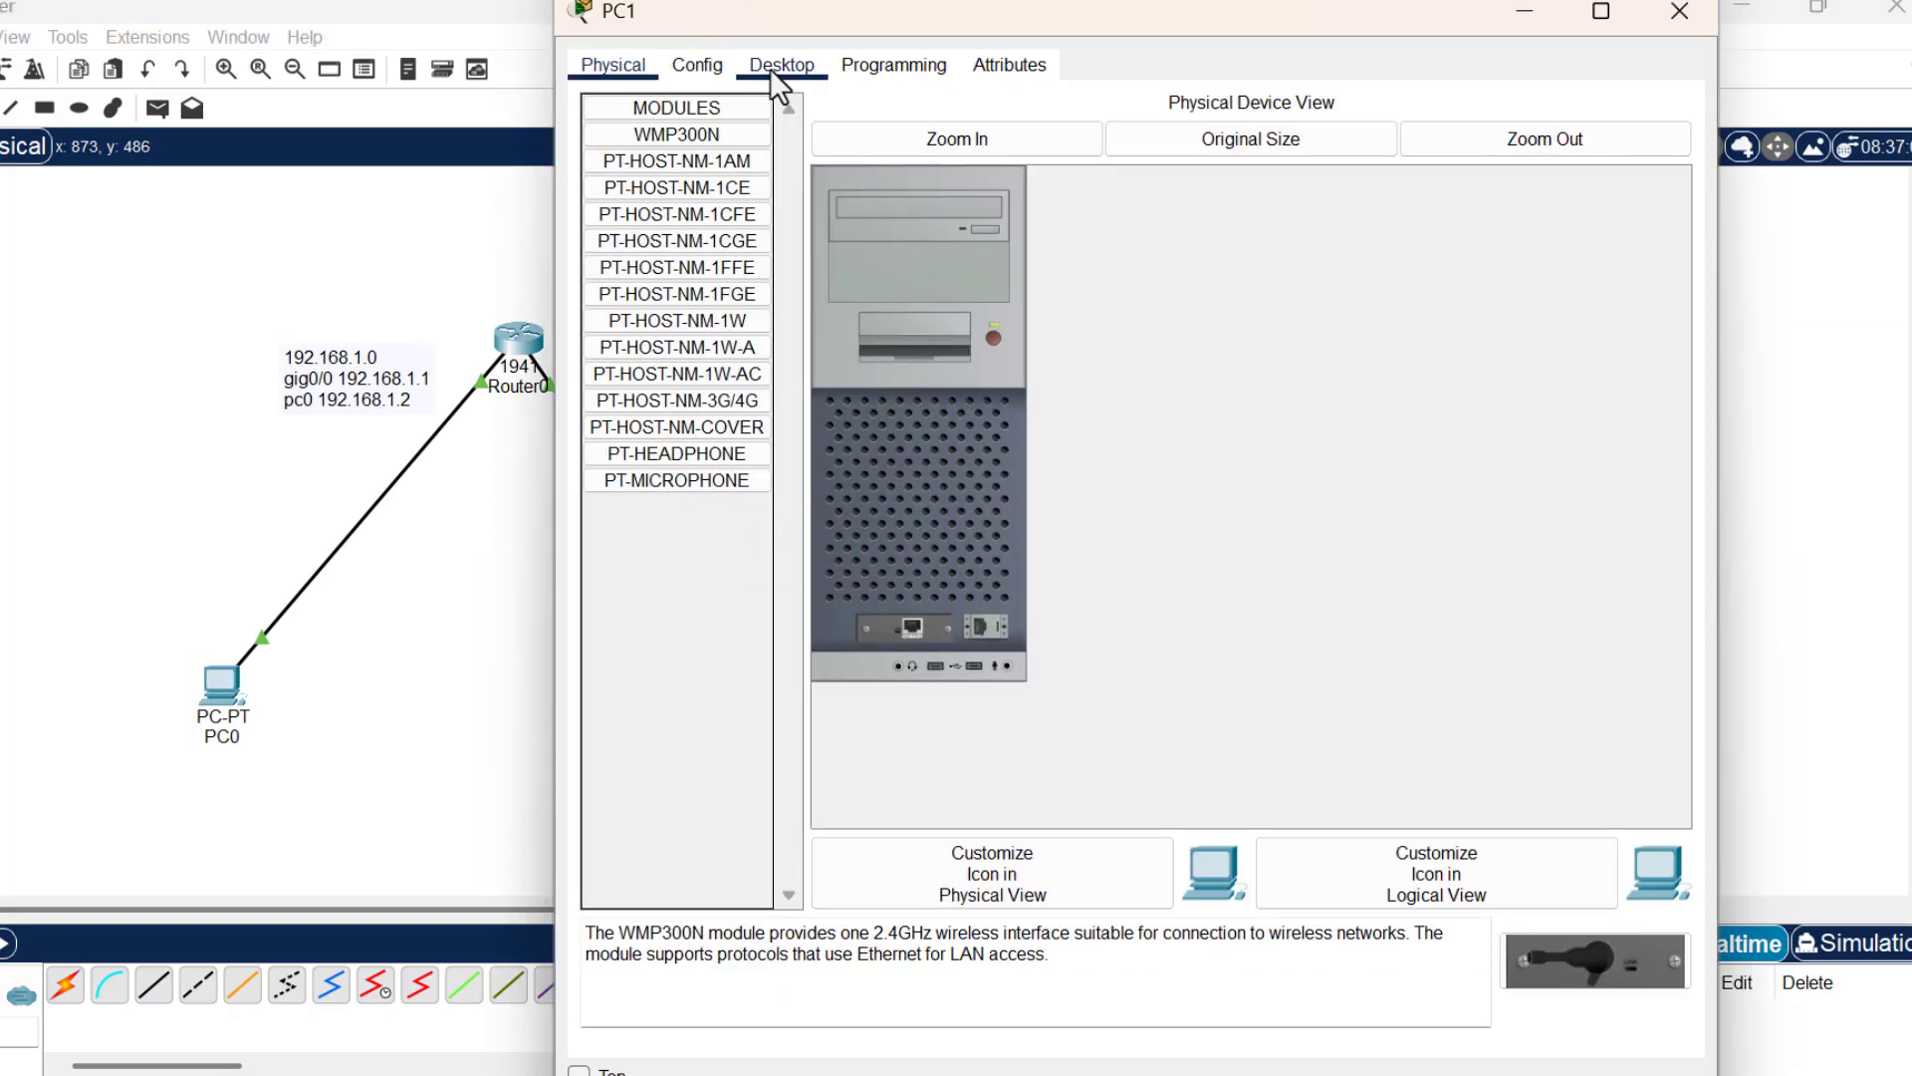
pyautogui.click(783, 64)
pyautogui.click(699, 145)
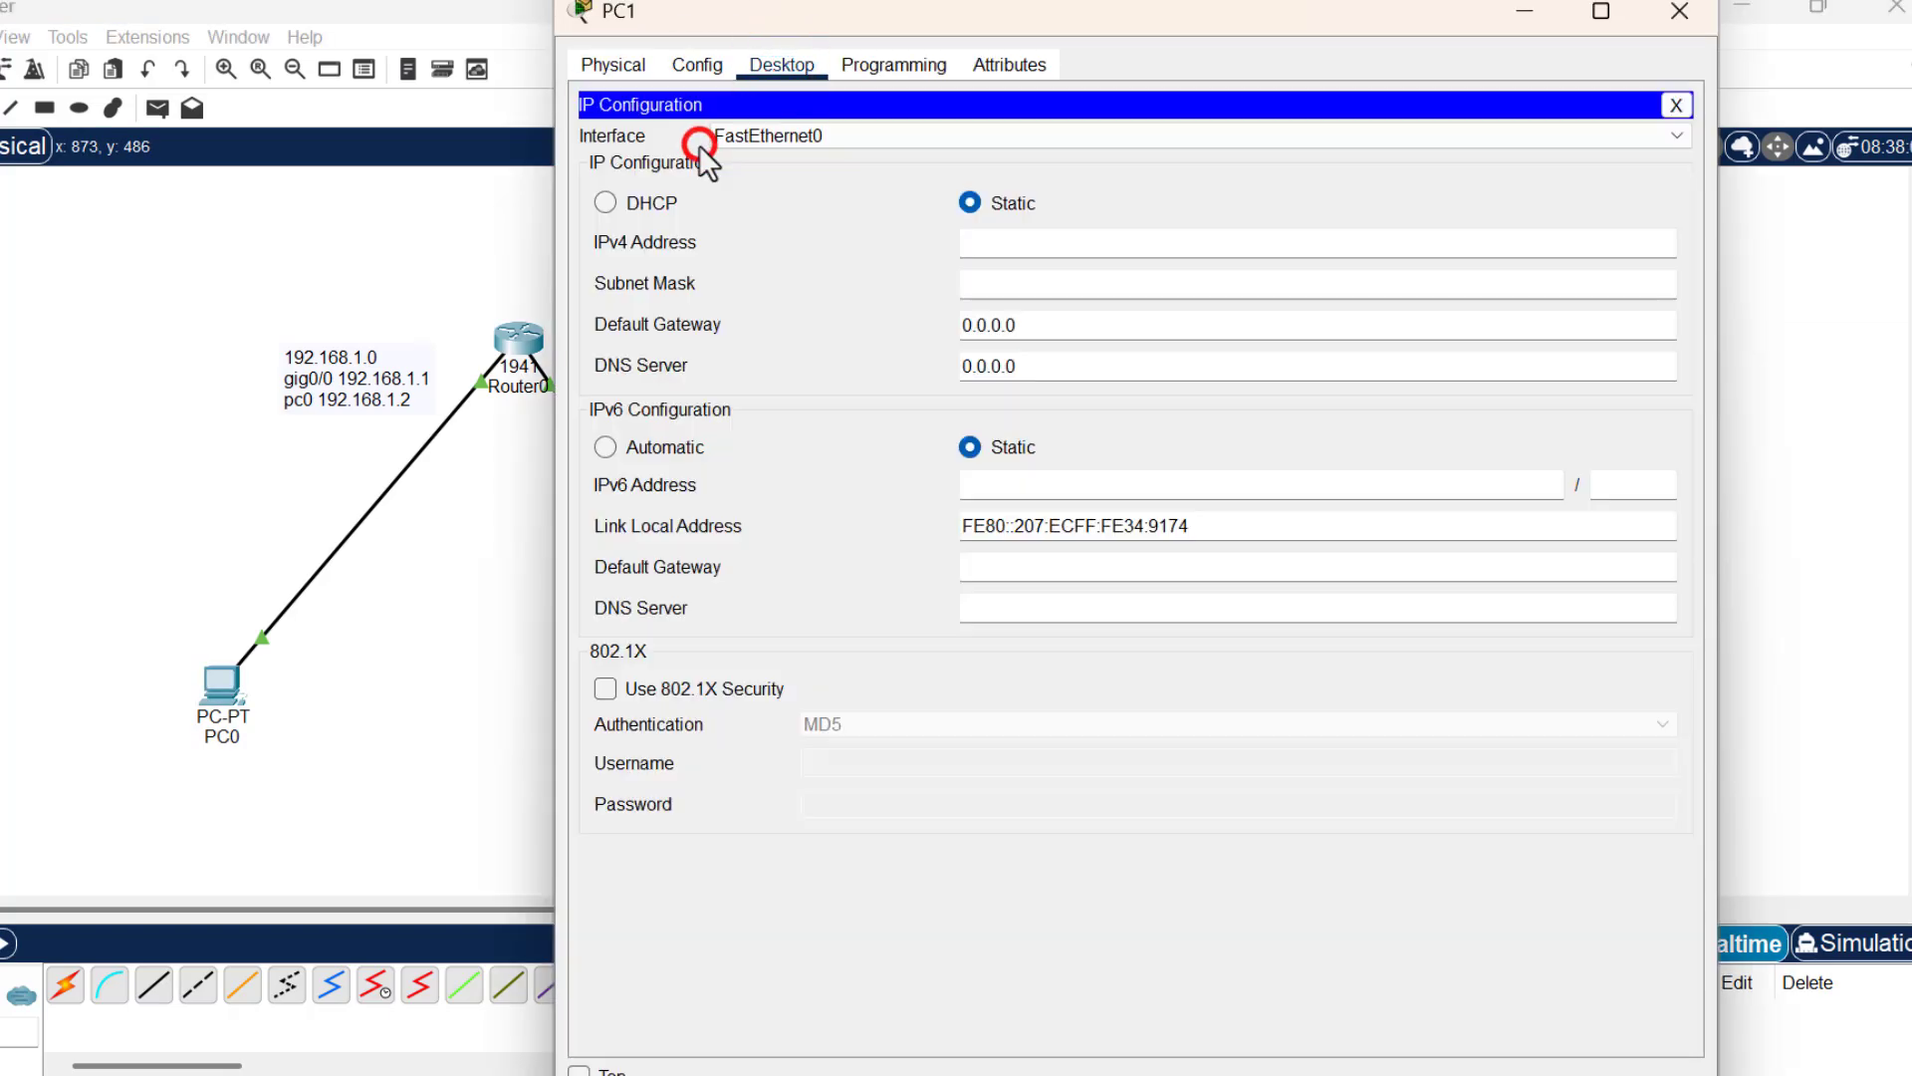
pyautogui.click(1070, 245)
pyautogui.write('192')
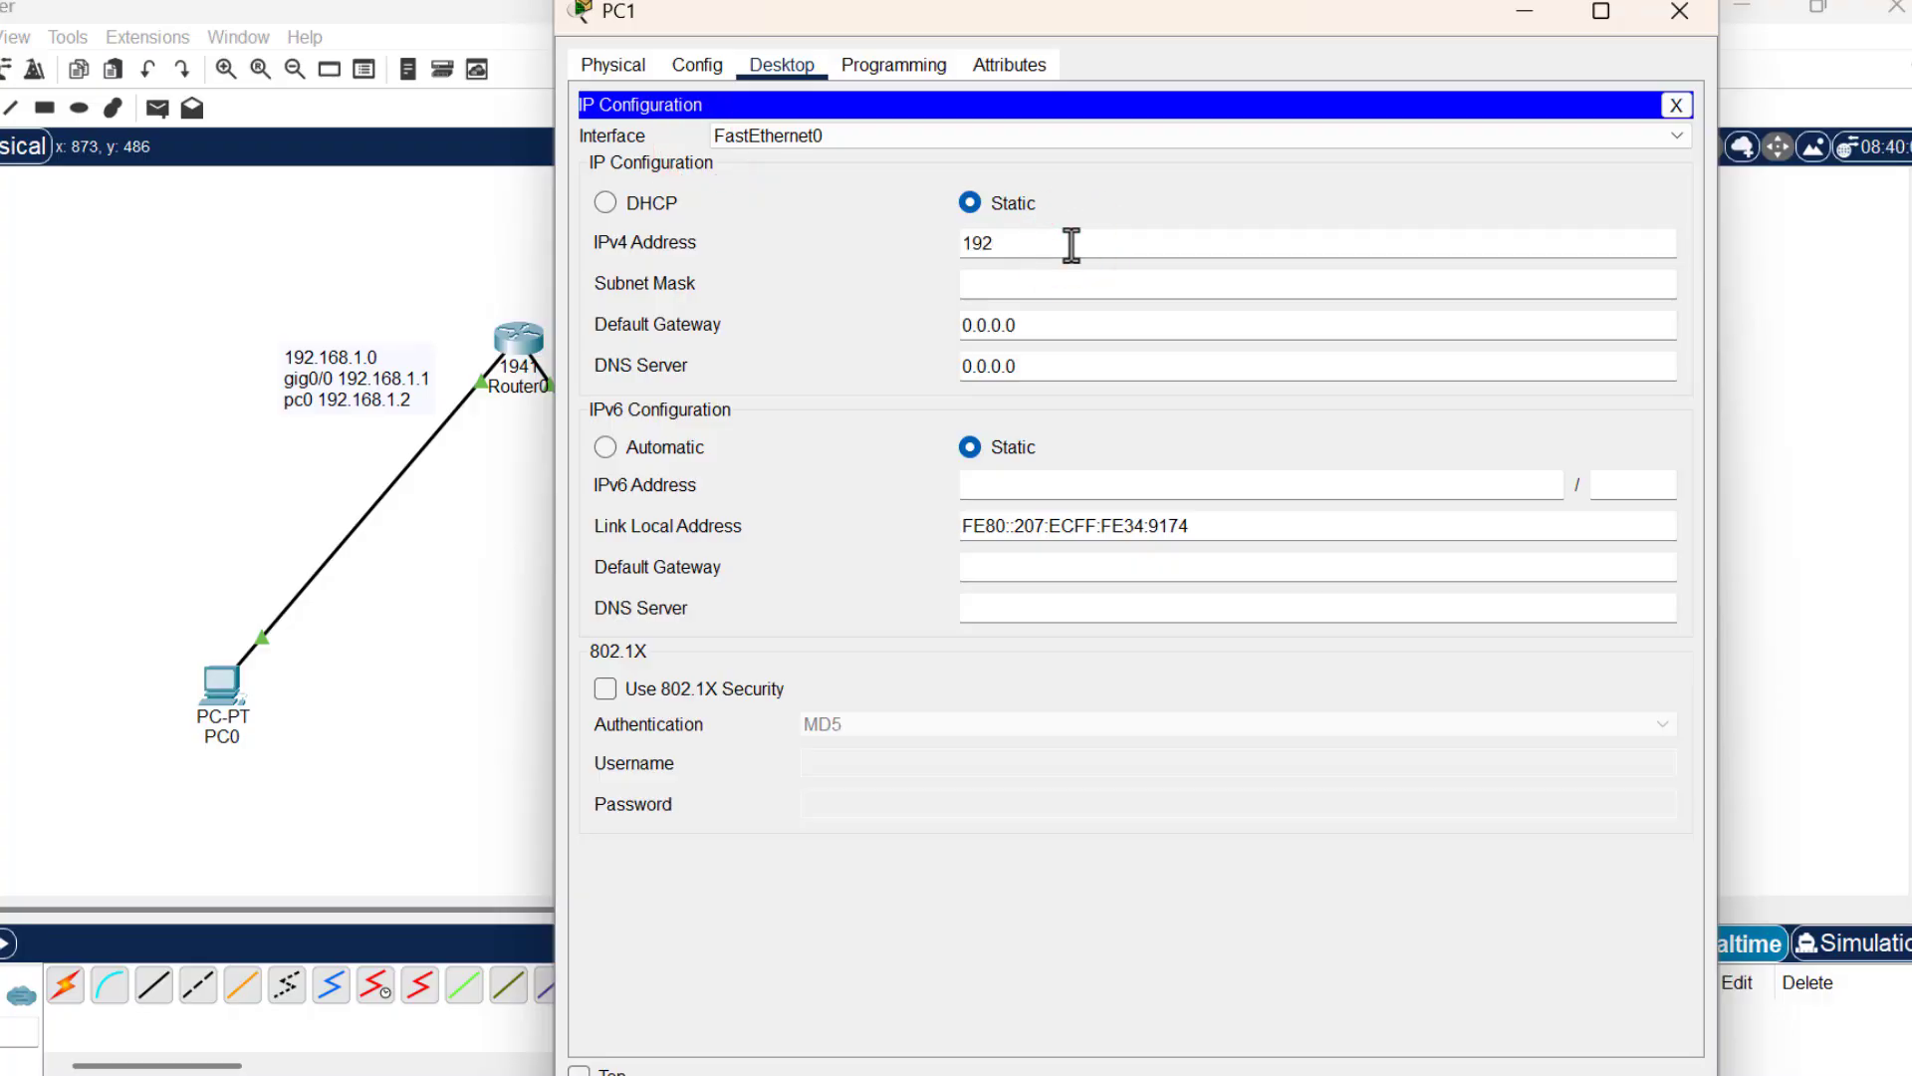
pyautogui.write('.168.2.2')
pyautogui.click(1080, 283)
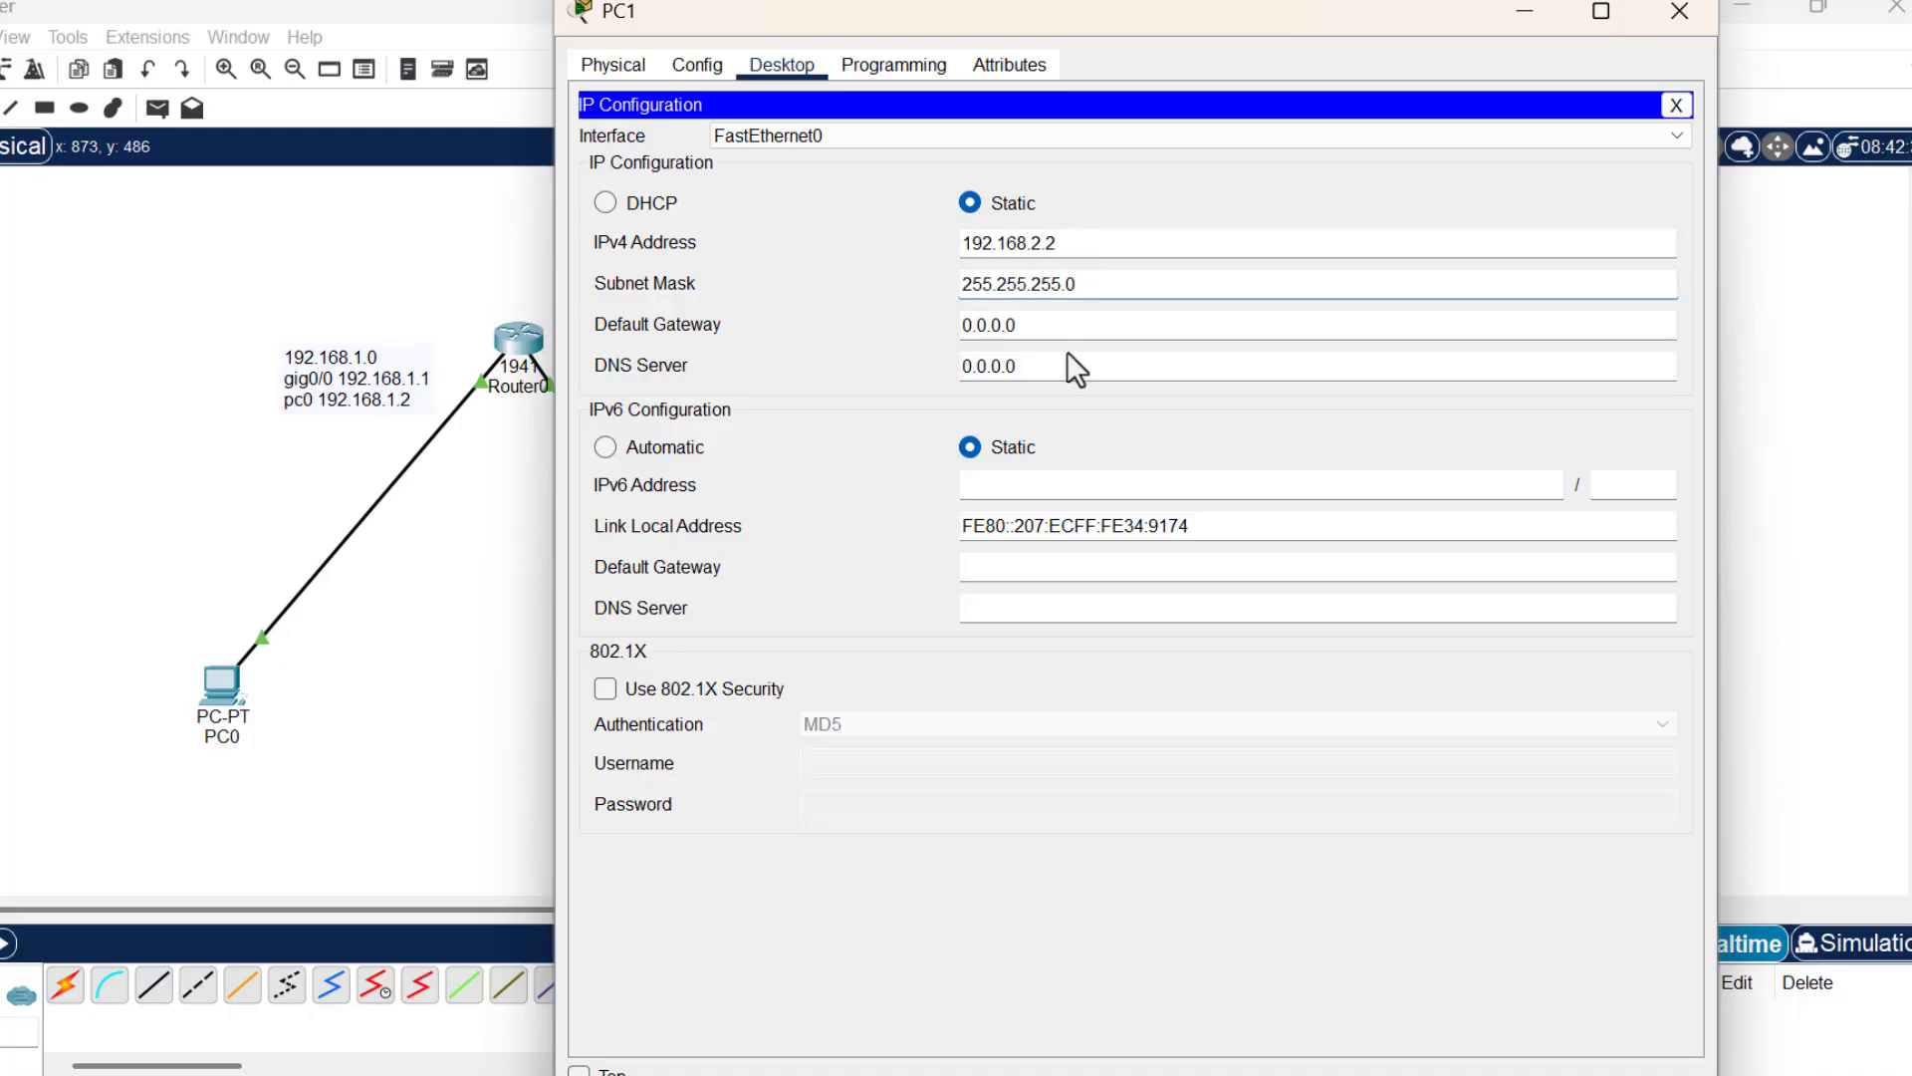
# - Set PC1's IPv4 default gateway to 192.168.2.1 and close the PC1 window
pyautogui.click(1066, 333)
pyautogui.press('BackSpace')
pyautogui.press('BackSpace')
pyautogui.press('BackSpace')
pyautogui.press('BackSpace')
pyautogui.press('BackSpace')
pyautogui.press('BackSpace')
pyautogui.press('BackSpace')
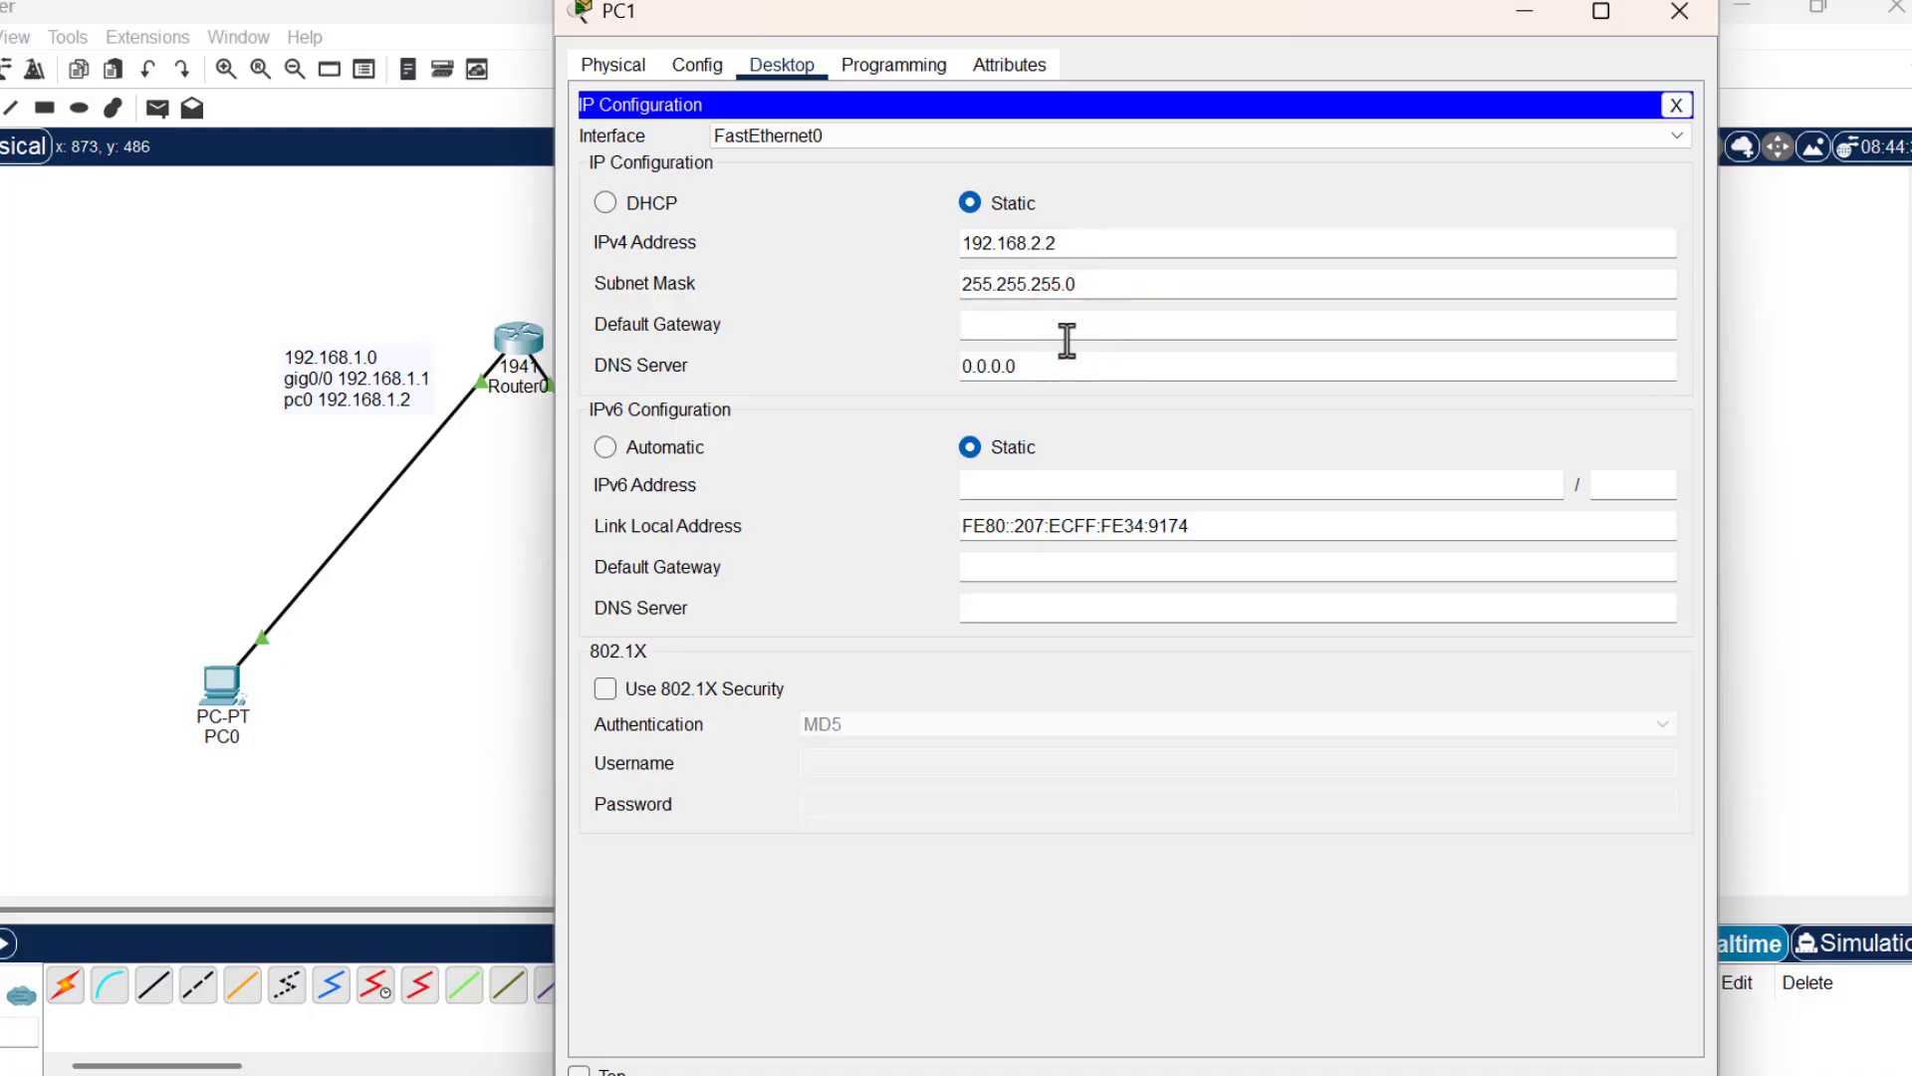
pyautogui.write('192.168.2.1')
pyautogui.click(1693, 14)
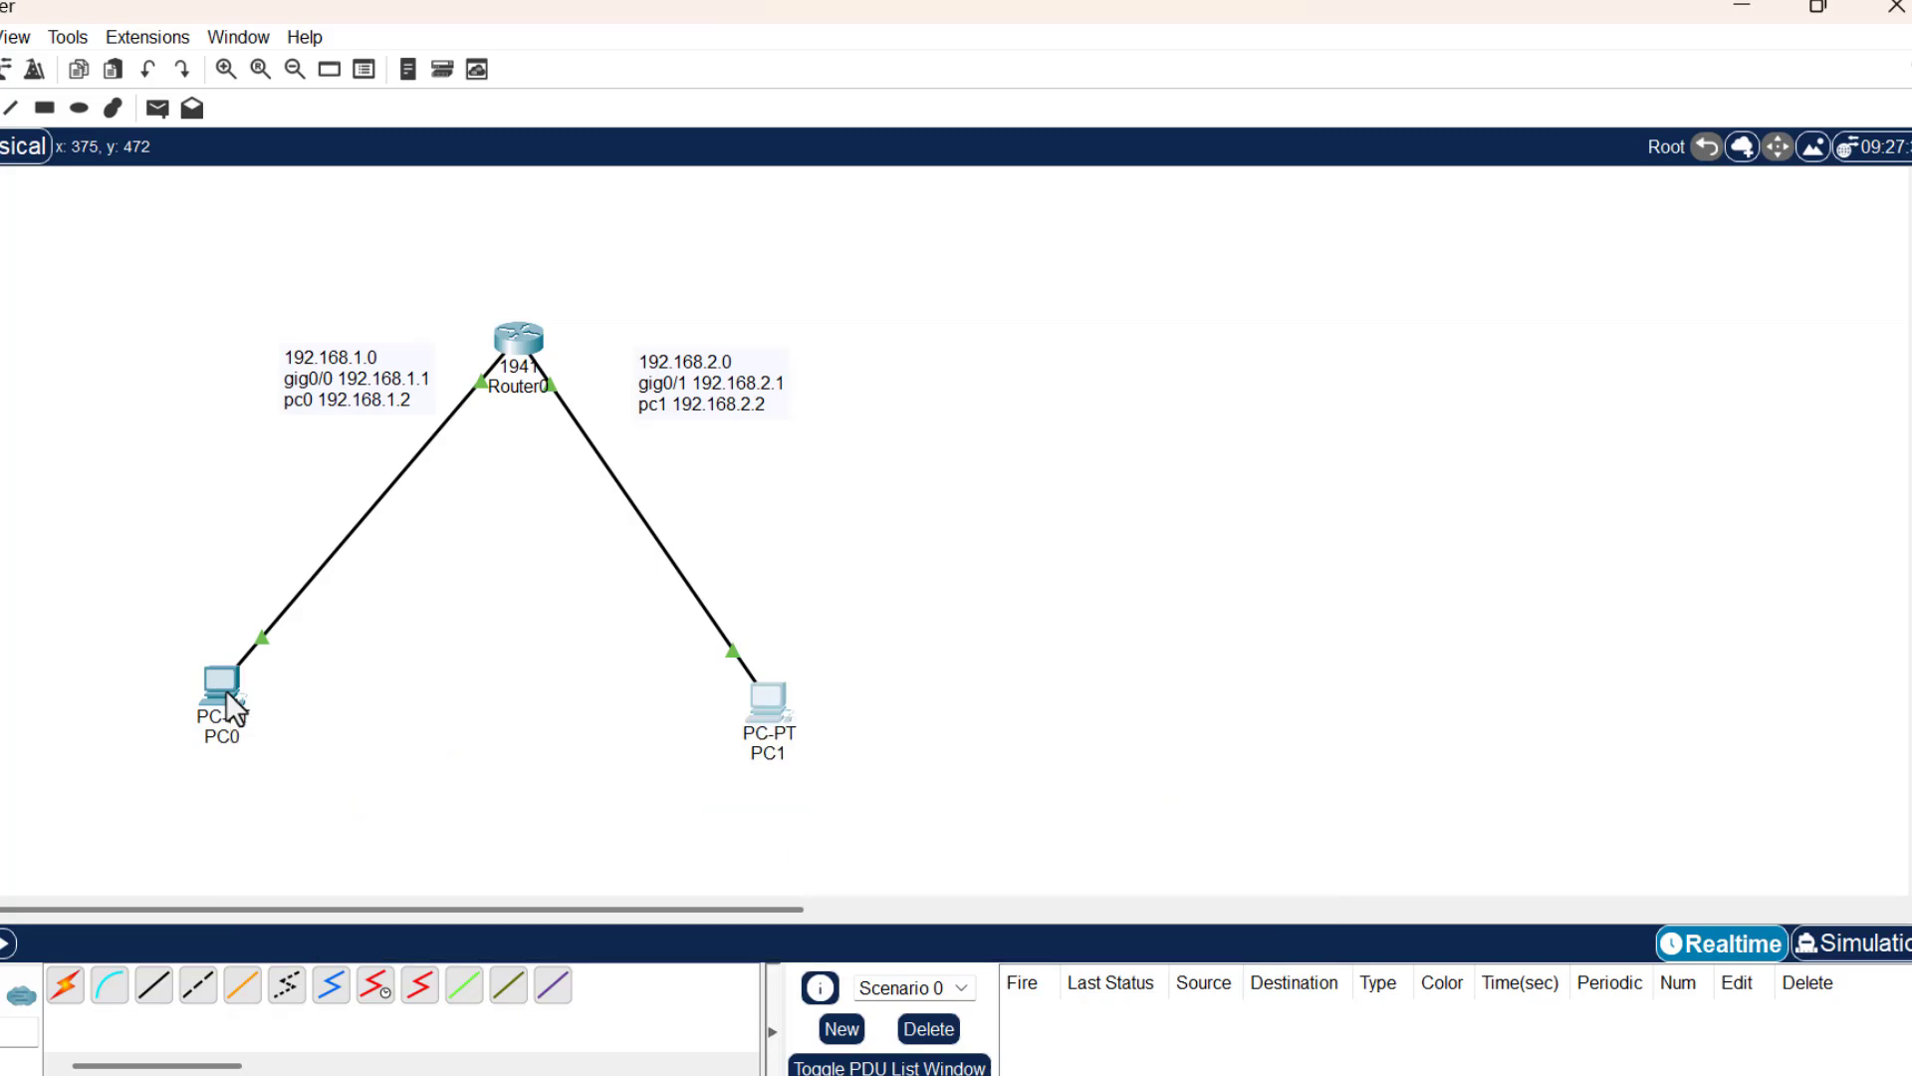
# - Ping PC1 at 192.168.2.2 from PC0's command prompt to test connectivity between the two networks
pyautogui.click(320, 643)
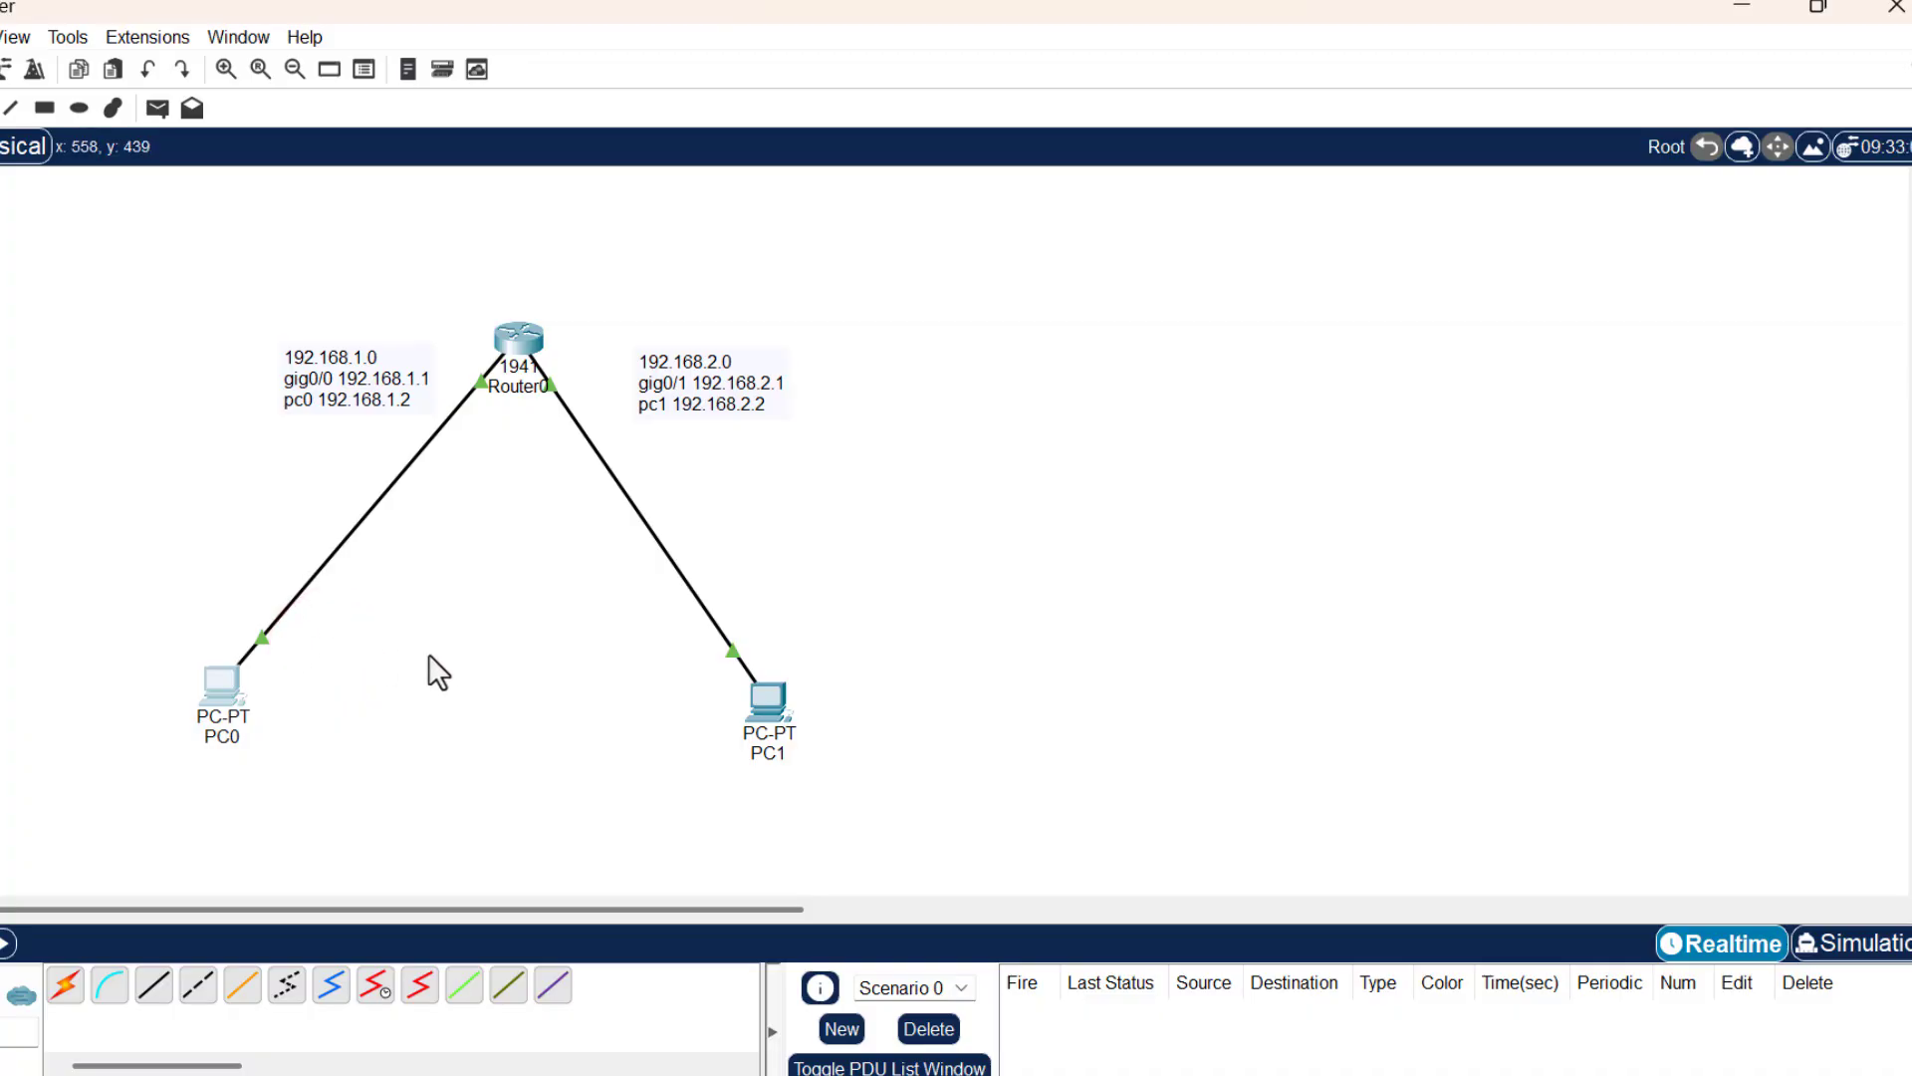
pyautogui.click(231, 690)
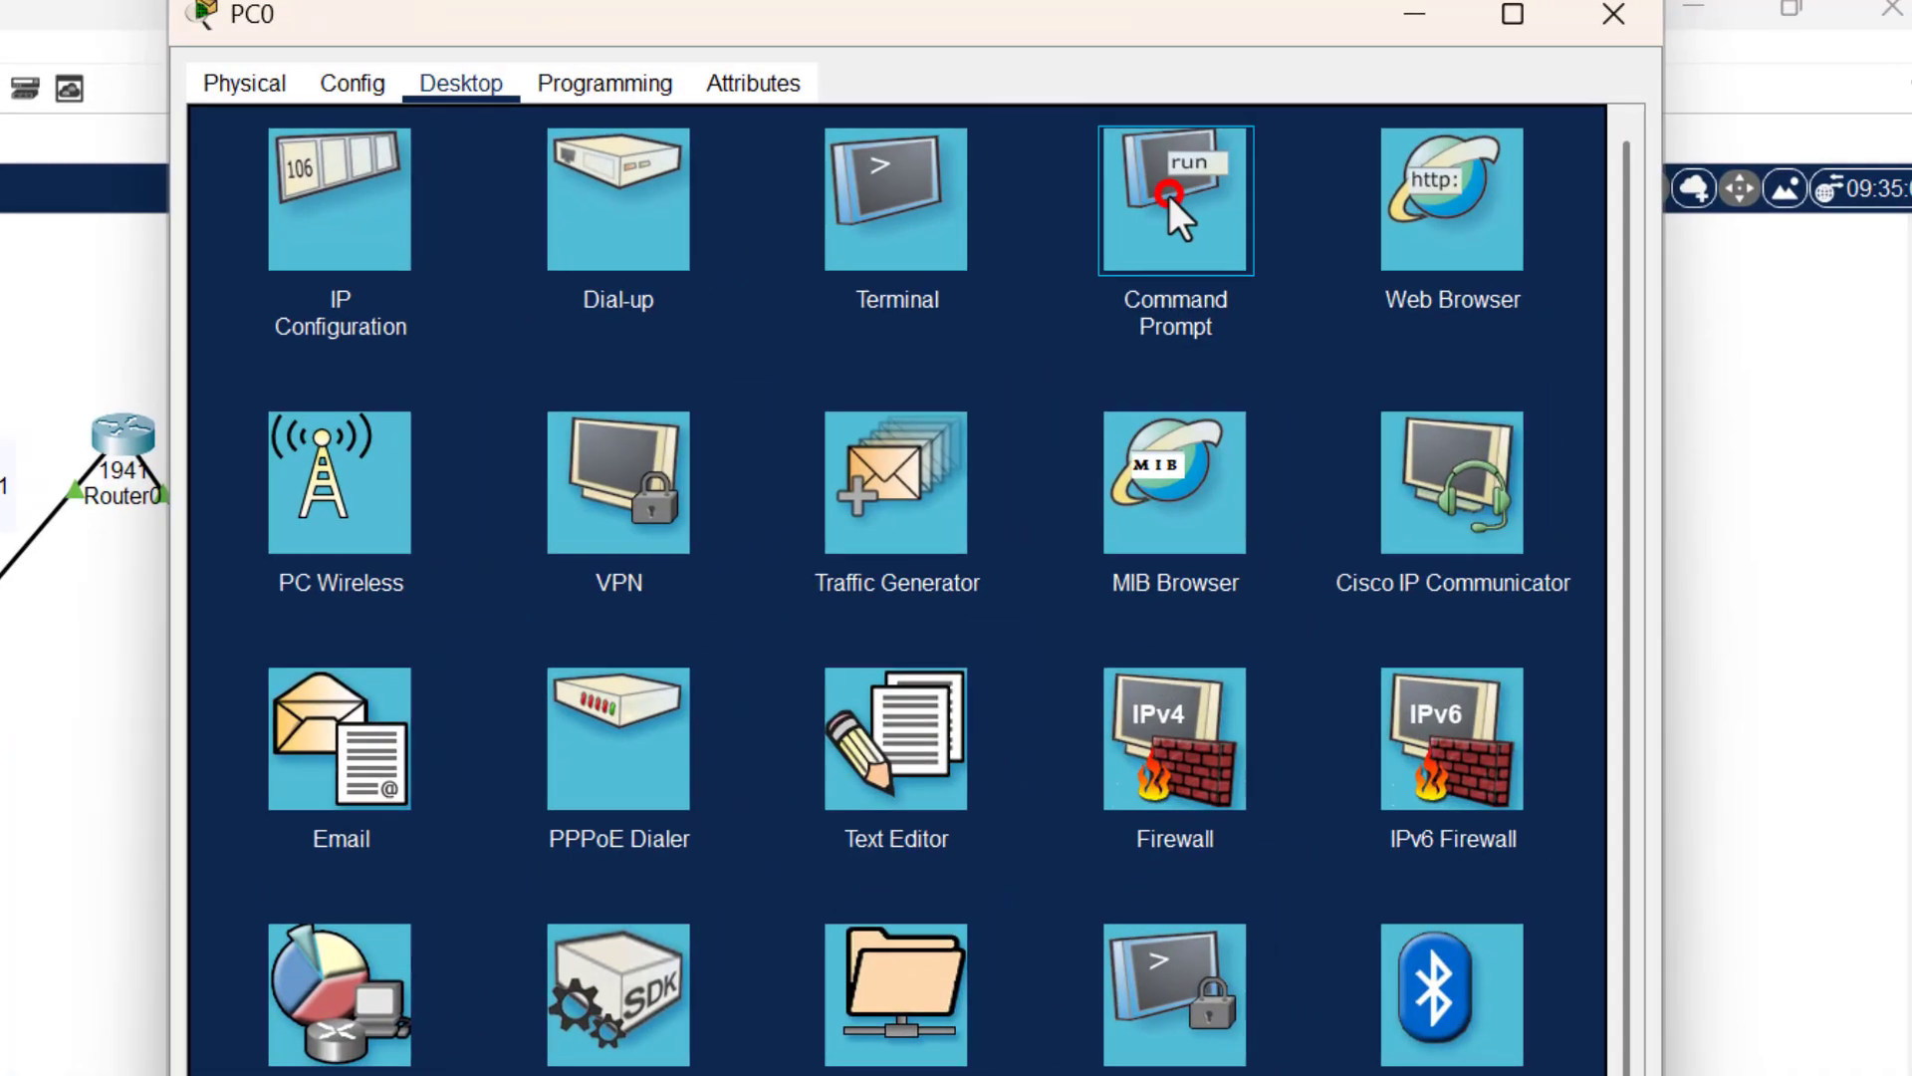
pyautogui.click(1240, 181)
pyautogui.write('pi')
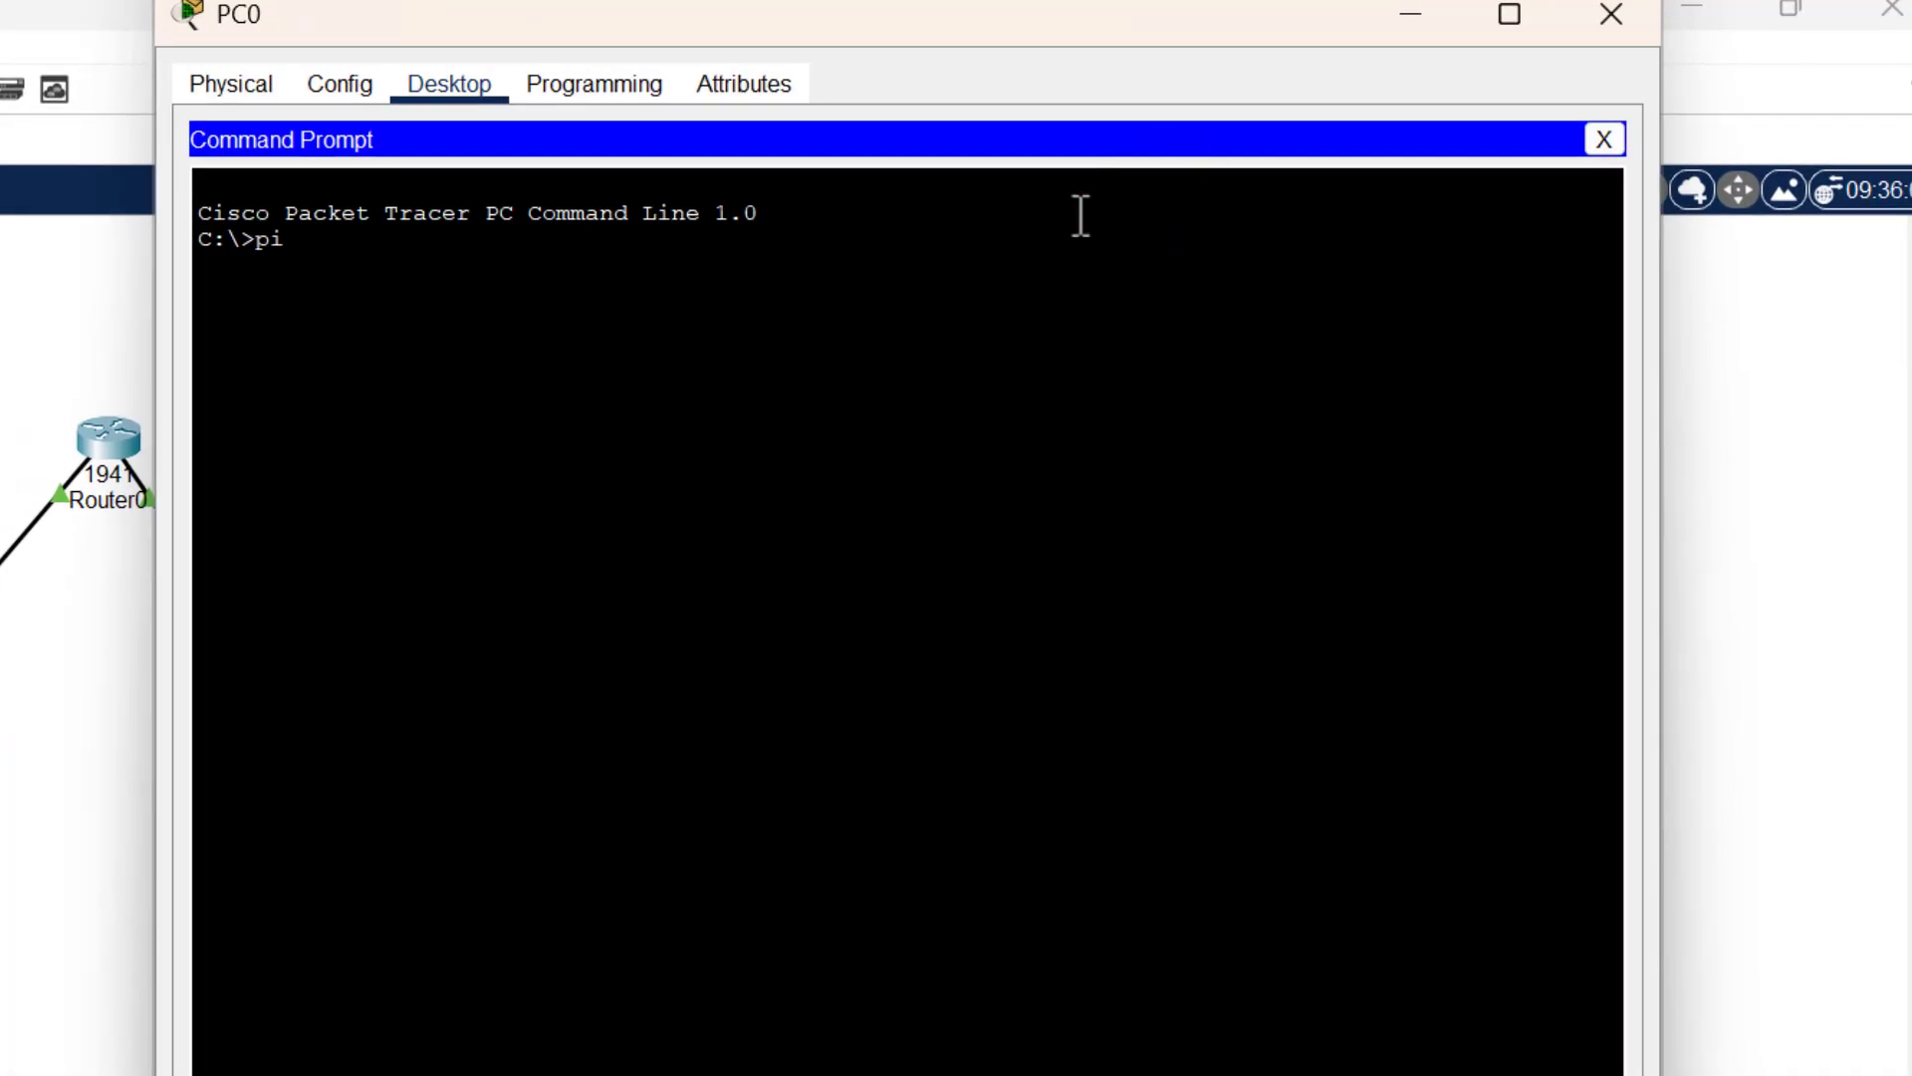
pyautogui.write('ng 192.168.2')
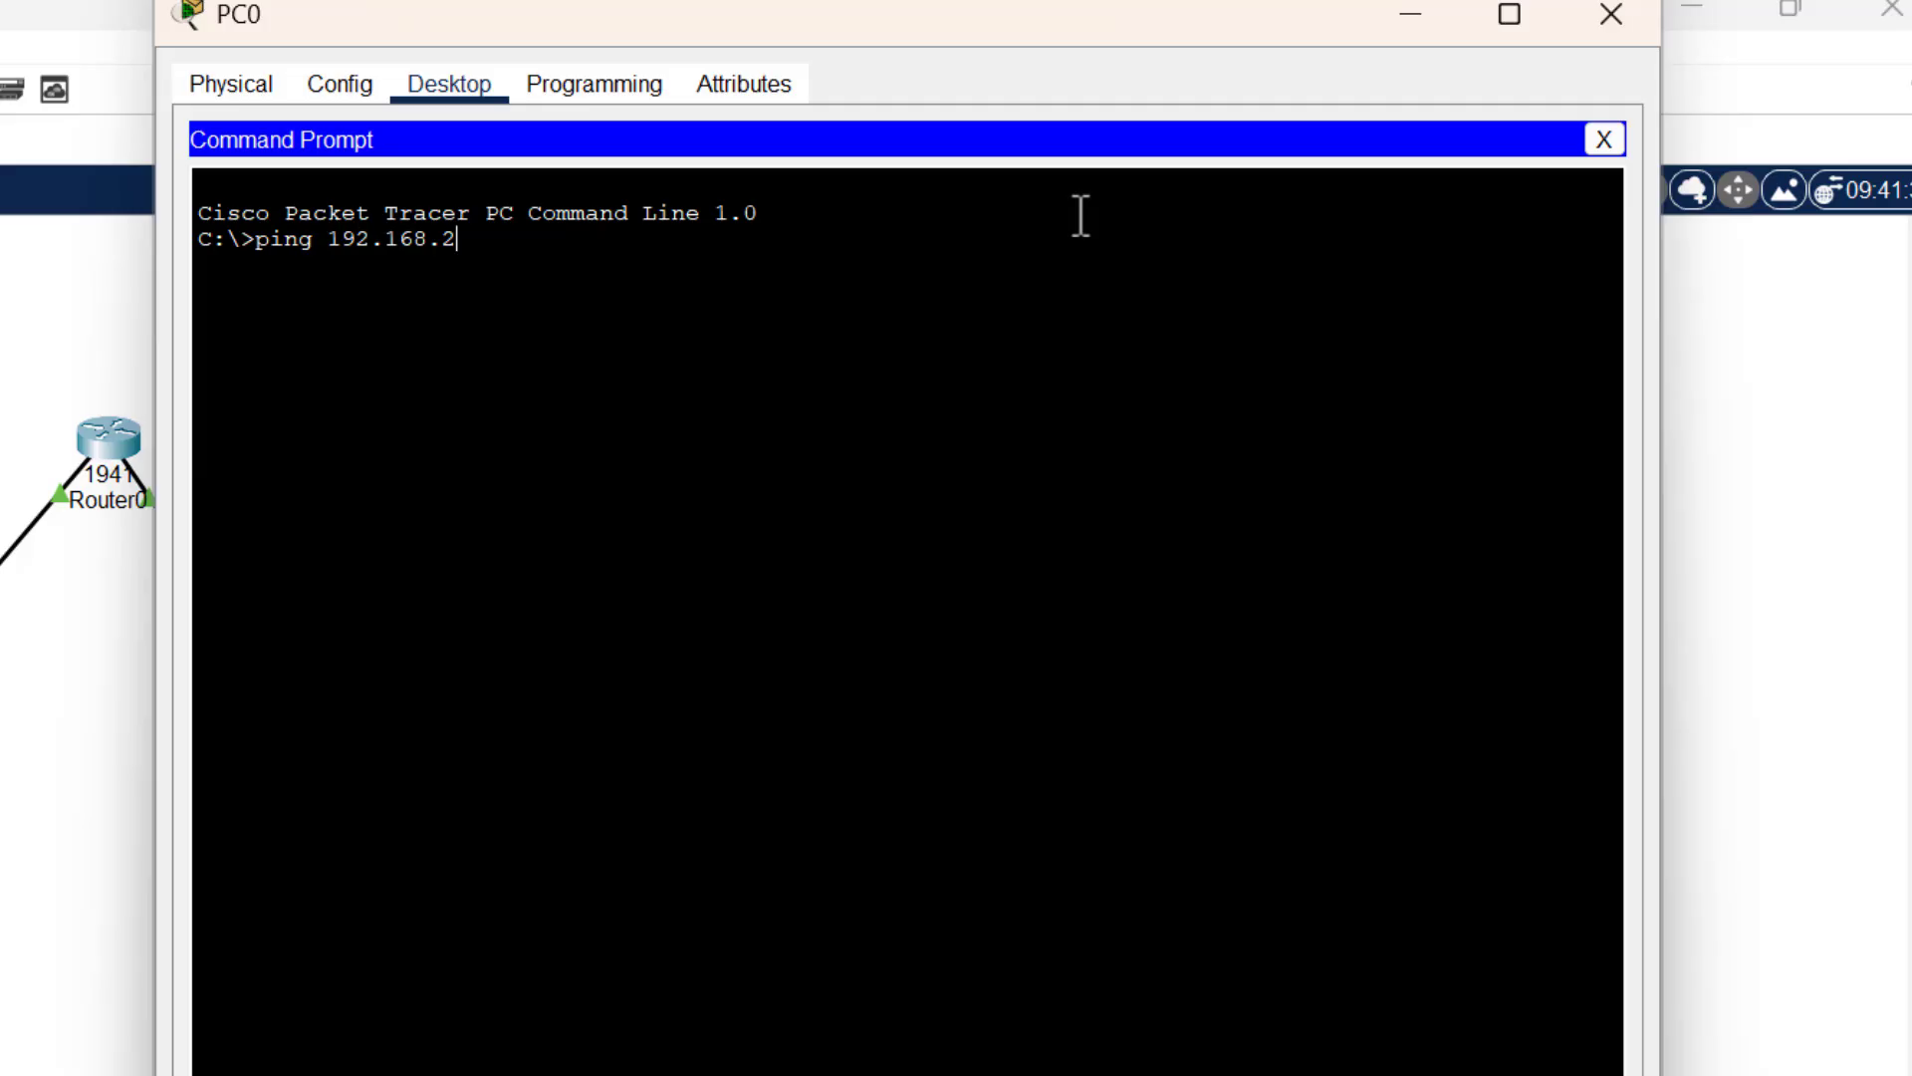
pyautogui.write('.2')
pyautogui.press('Return')
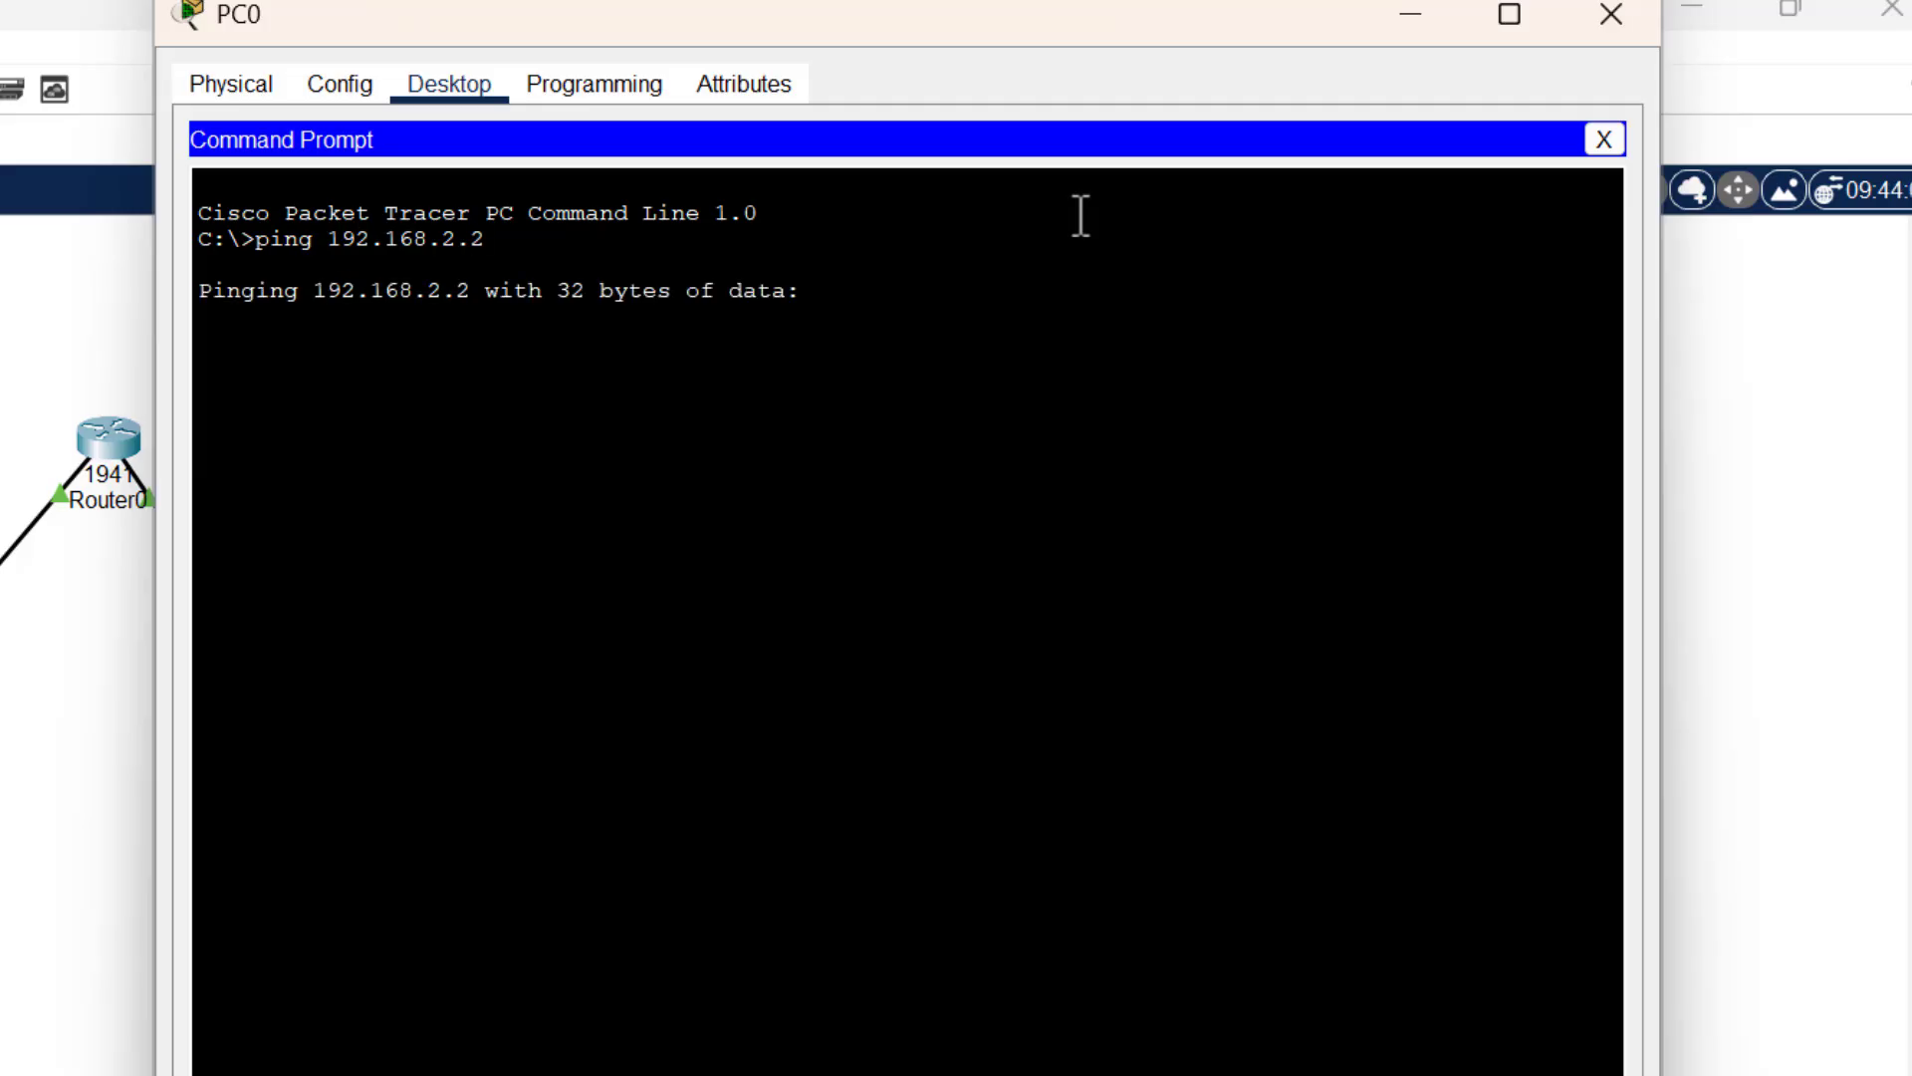